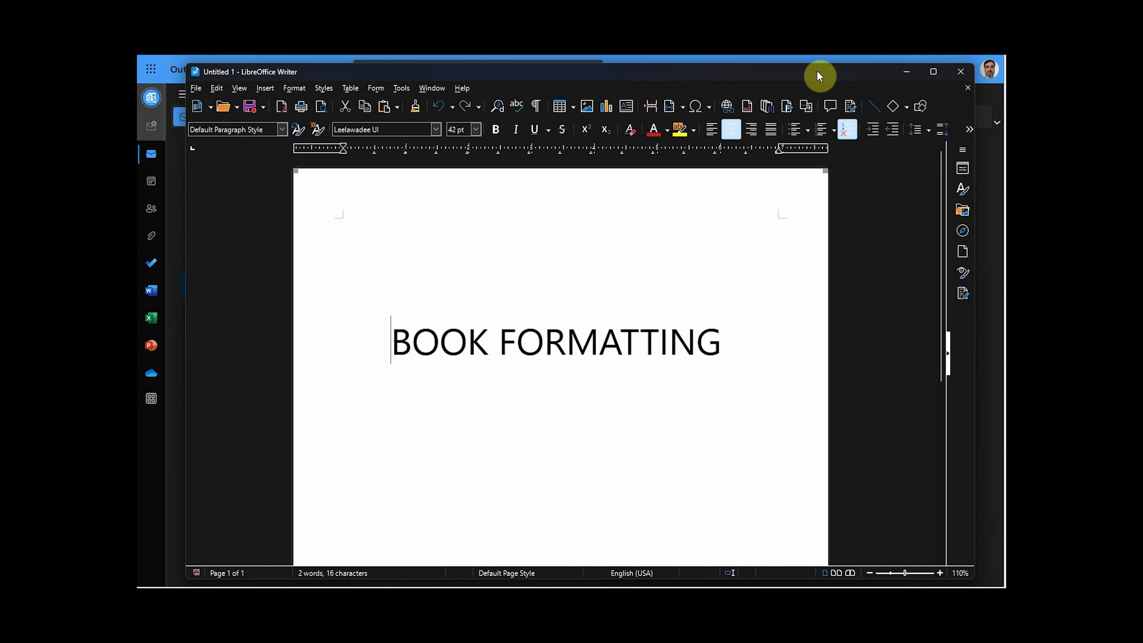
Set the font size of all the document's text to 40 pt
{"action": "left_click", "coordinate": [729, 341]}
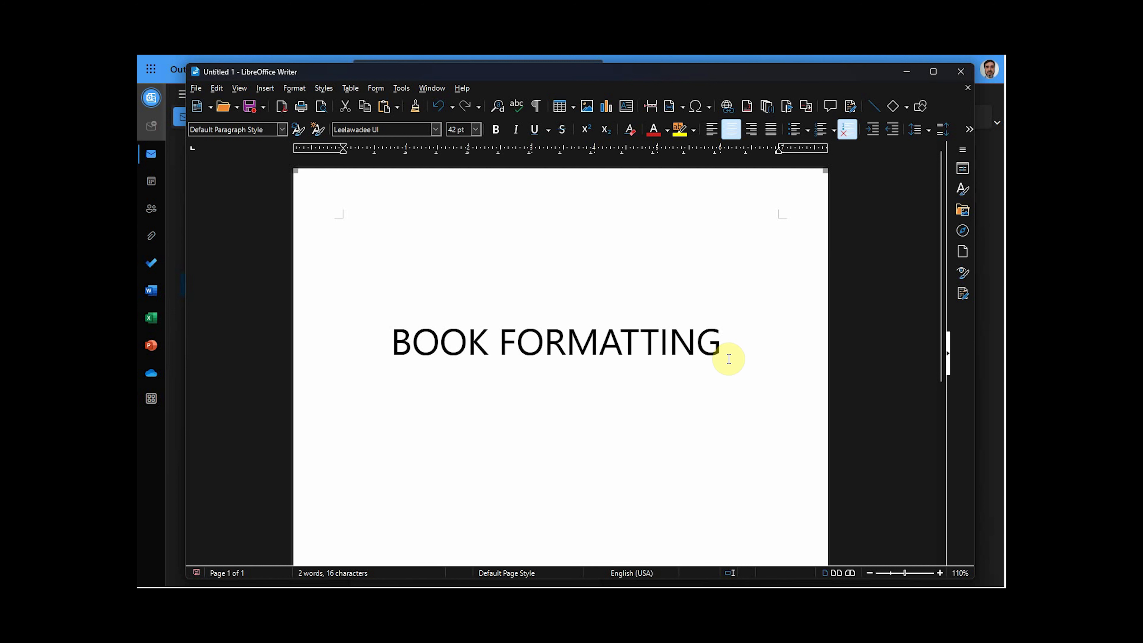
{"action": "key", "text": "ctrl+a"}
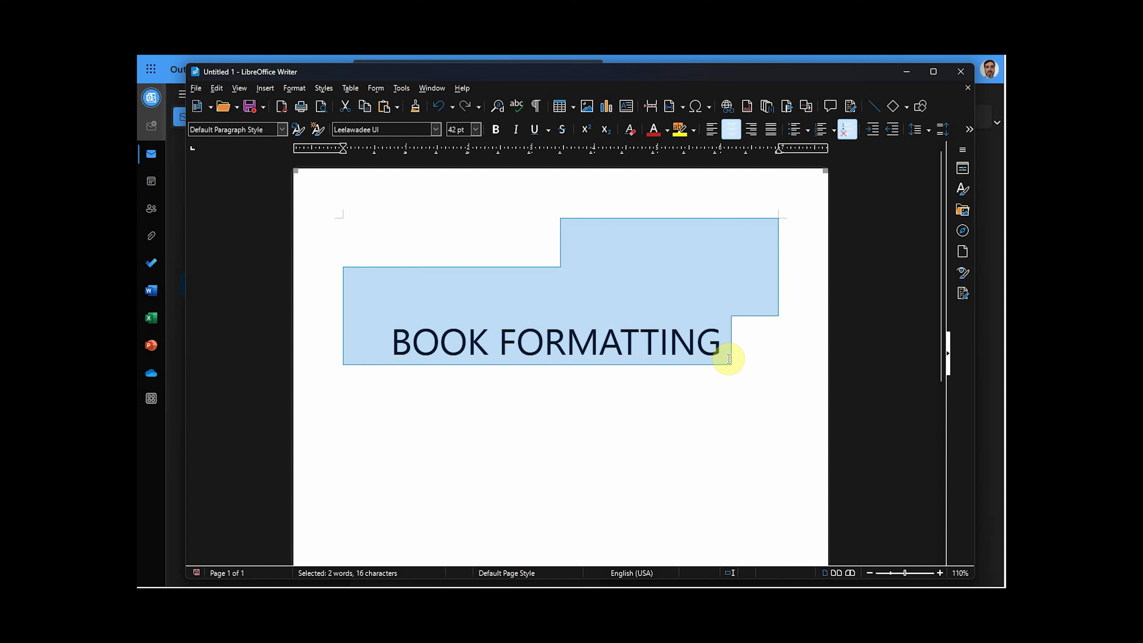
{"action": "left_click", "coordinate": [475, 130]}
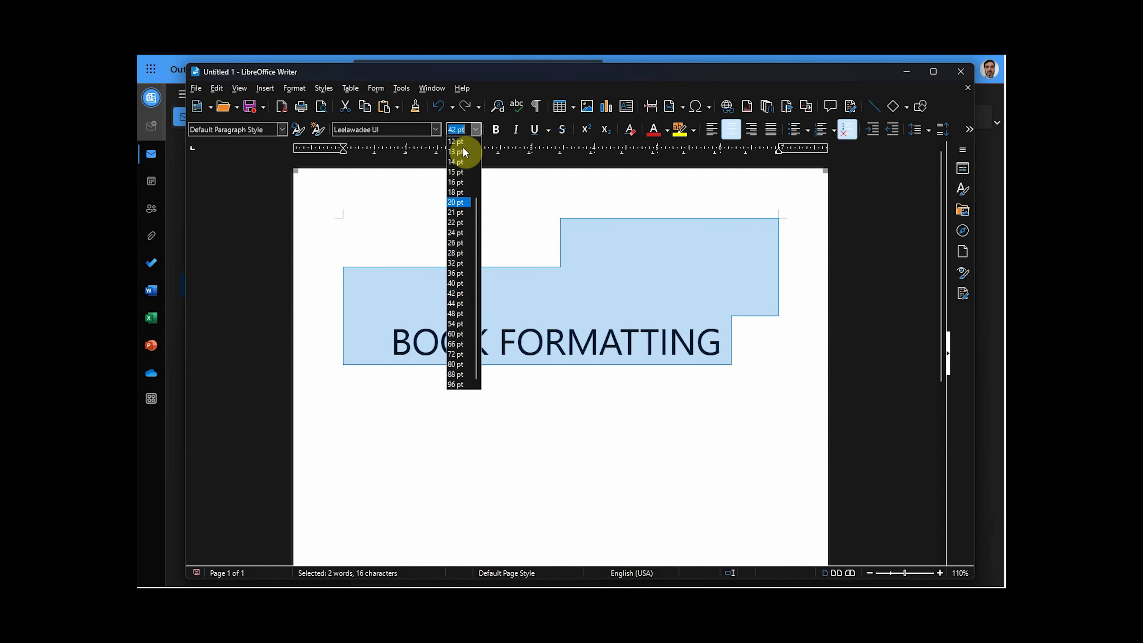
{"action": "left_click", "coordinate": [457, 283]}
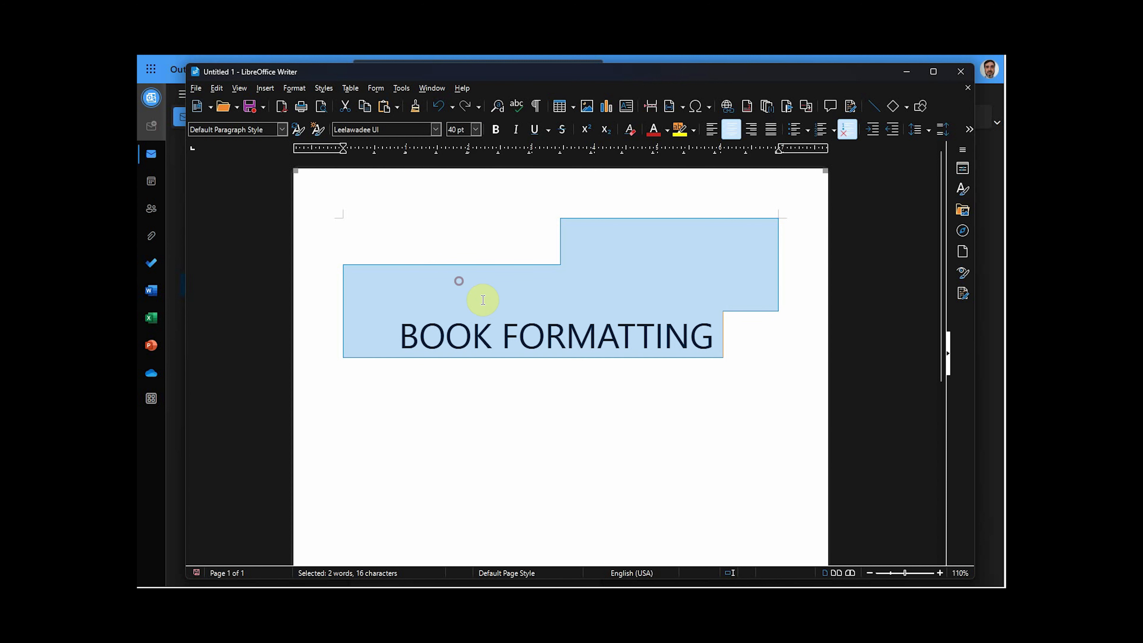
Remove the empty lines above the BOOK FORMATTING title
{"action": "left_click", "coordinate": [528, 225]}
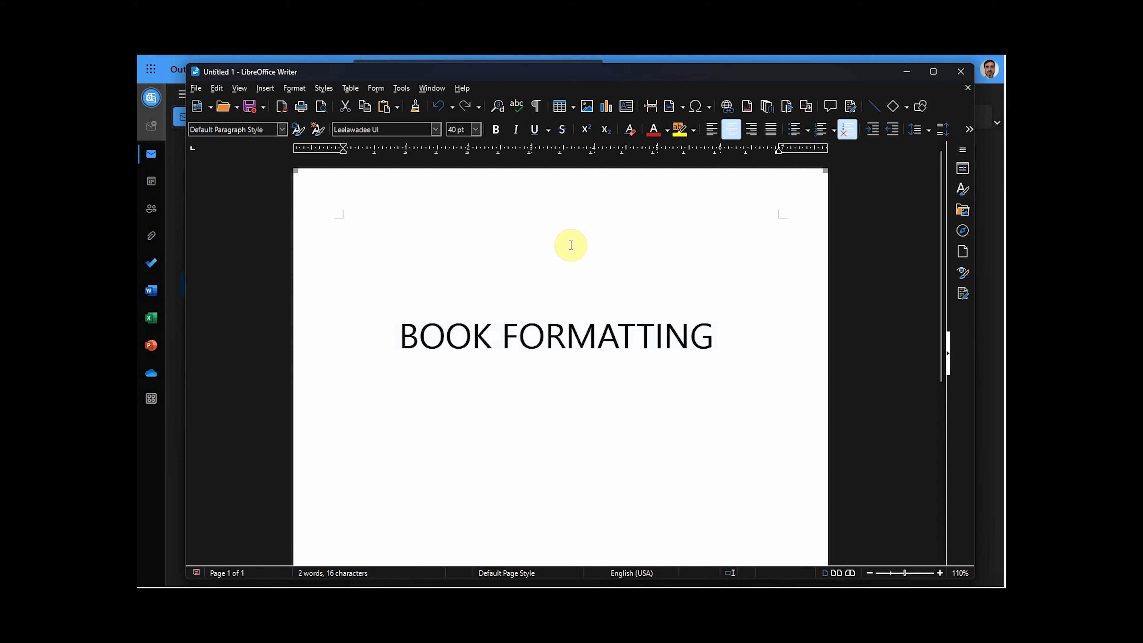
{"action": "key", "text": "Delete"}
{"action": "key", "text": "Delete"}
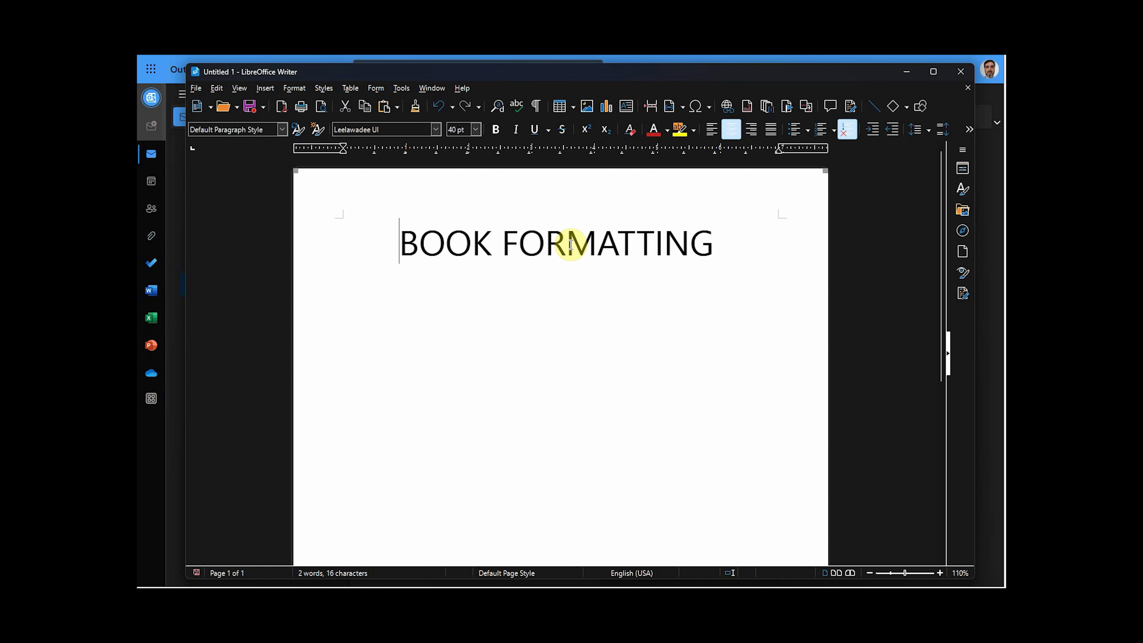
Start a left-aligned numbered list on a new line below the title, with "Page layout" as the first item
{"action": "left_click", "coordinate": [723, 249]}
{"action": "key", "text": "Return"}
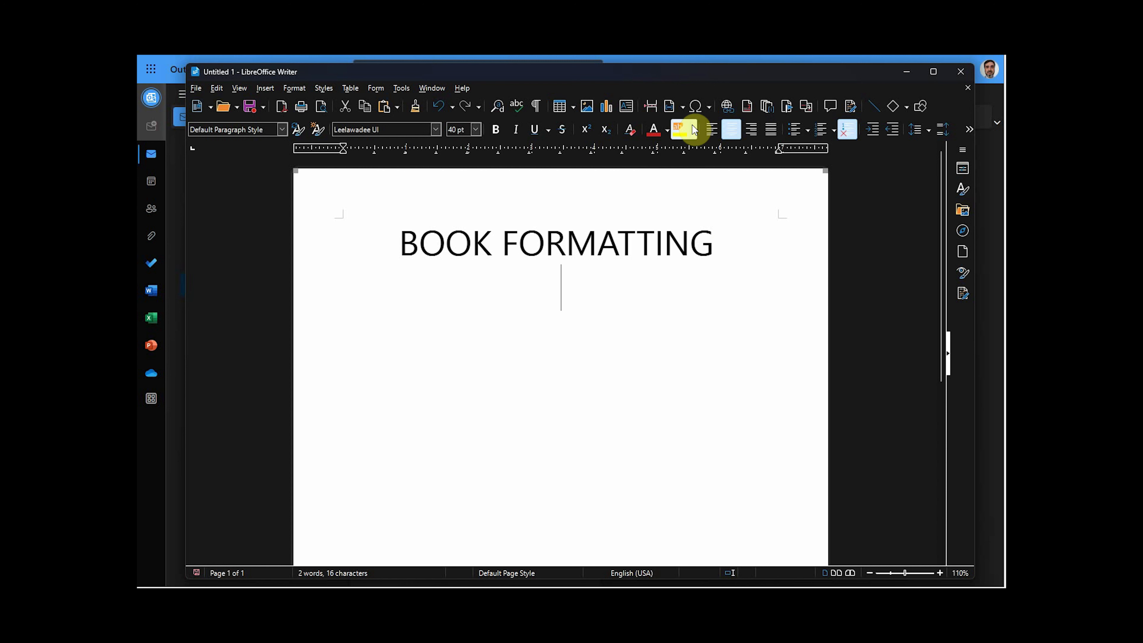
{"action": "left_click", "coordinate": [720, 132]}
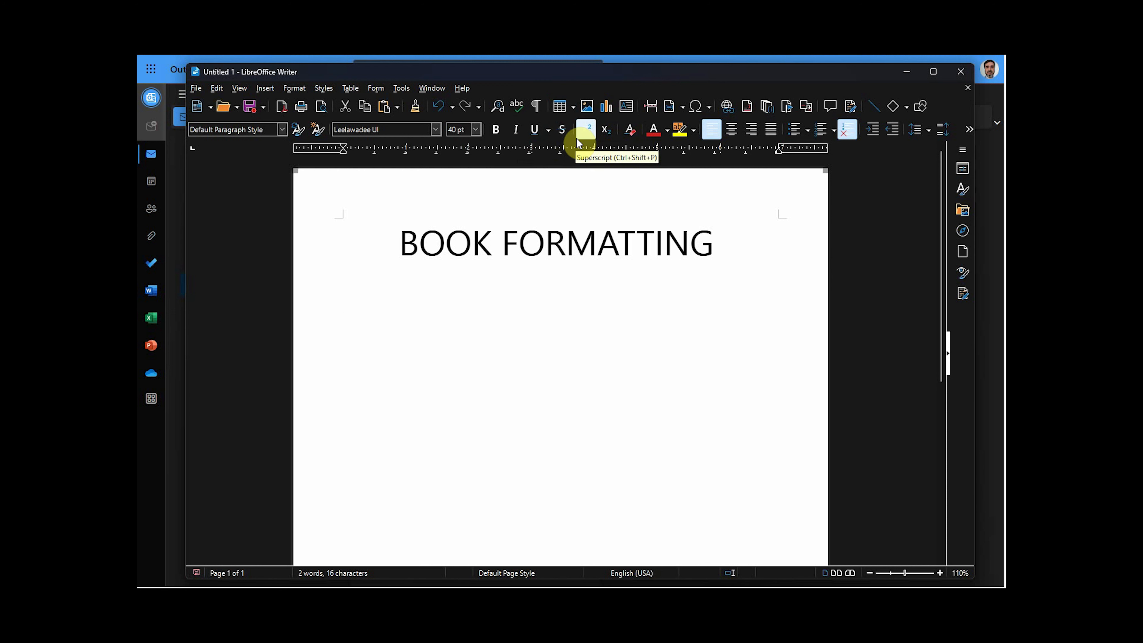
{"action": "left_click", "coordinate": [820, 133]}
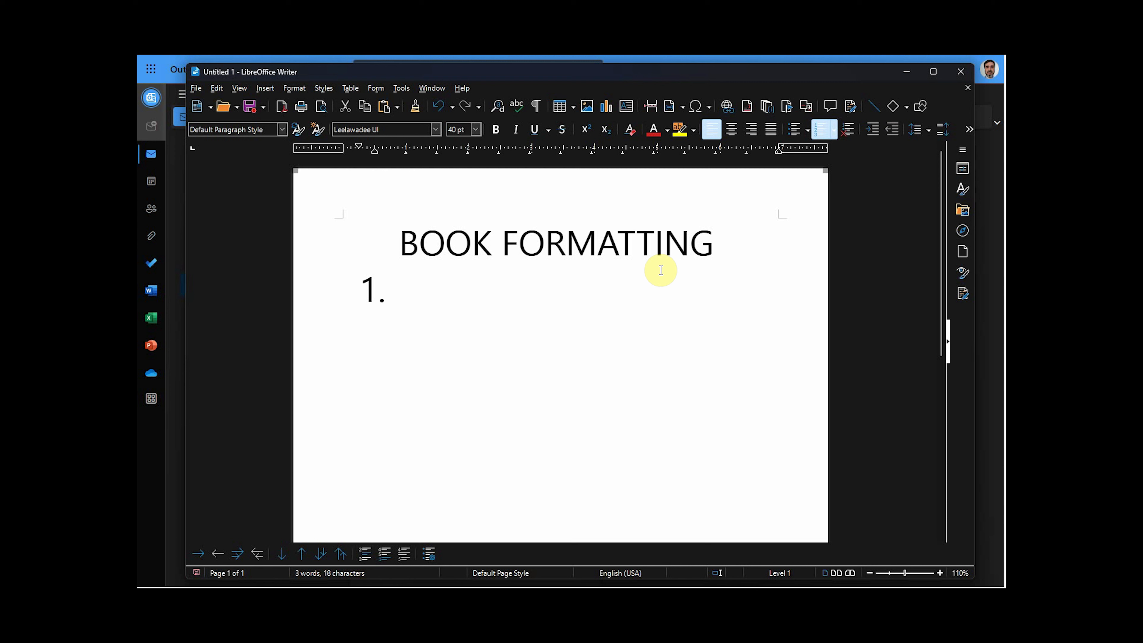
{"action": "type", "text": "Page layout"}
{"action": "key", "text": "Return"}
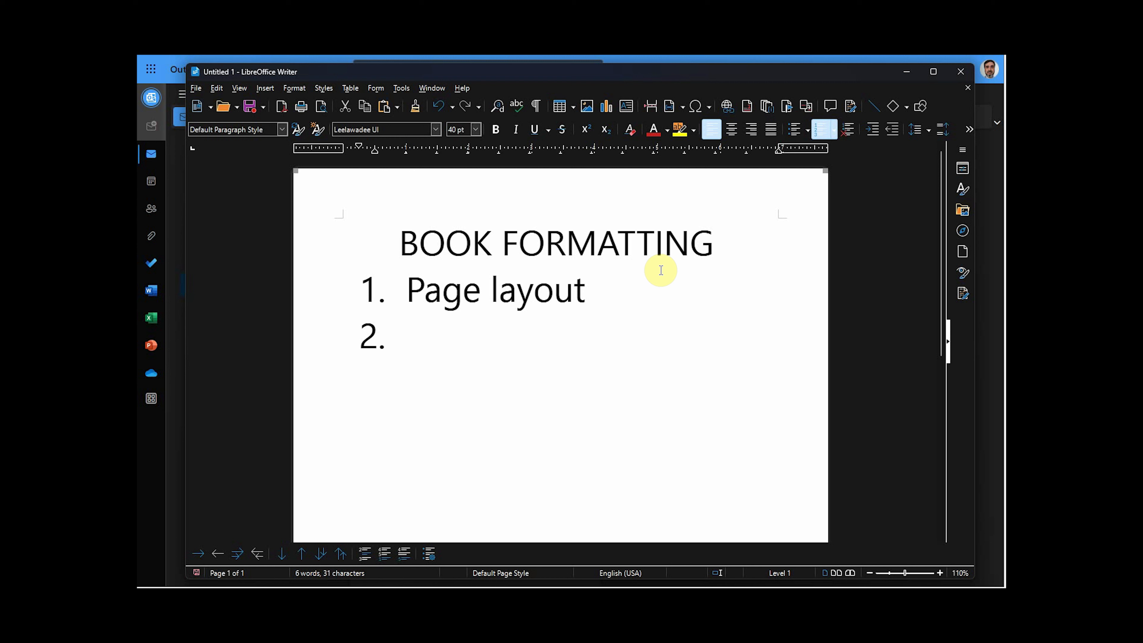
Enter "Header & Footer" as the second item of the numbered list
{"action": "type", "text": "hae"}
{"action": "key", "text": "BackSpace"}
{"action": "key", "text": "BackSpace"}
{"action": "key", "text": "BackSpace"}
{"action": "type", "text": "Header "}
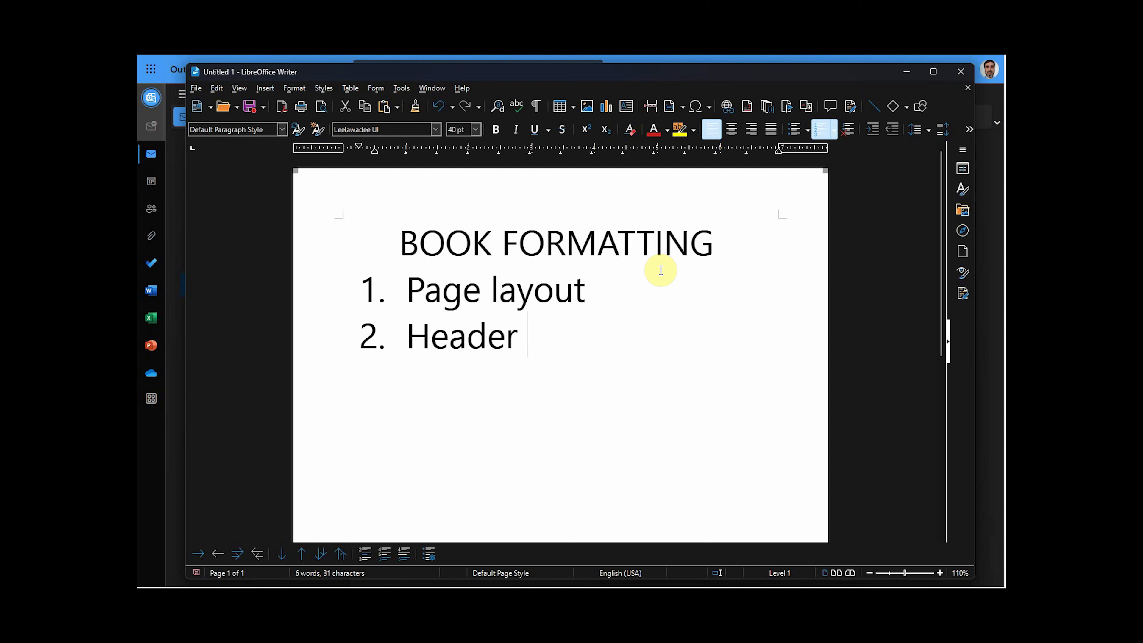
{"action": "type", "text": "& Foo"}
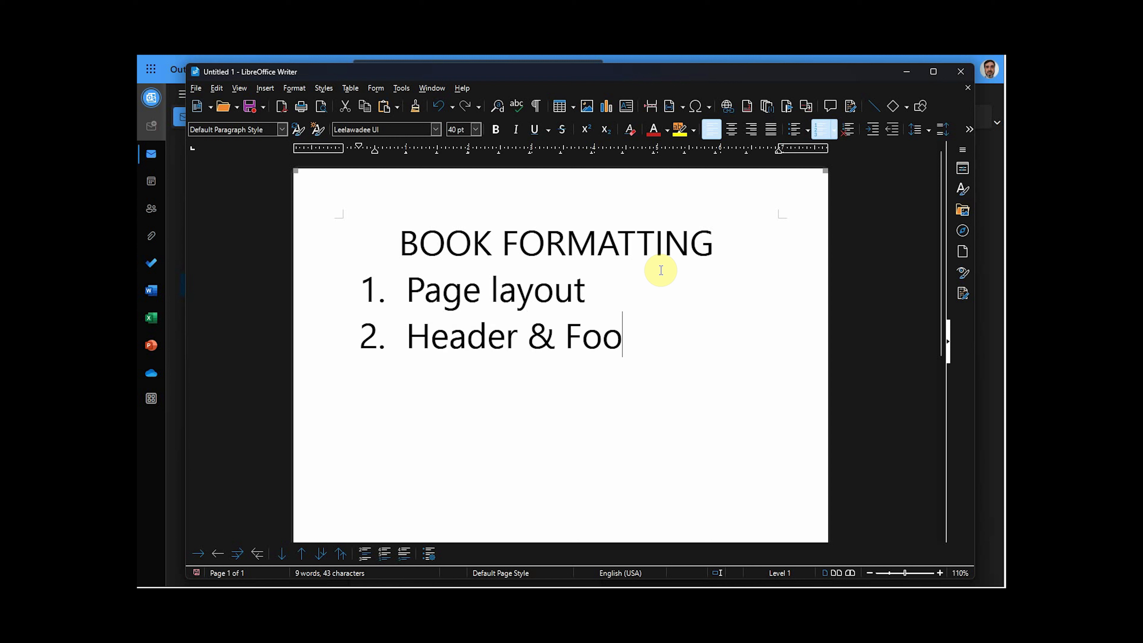
{"action": "type", "text": "ter"}
Set the font size of the title and both list items to 24 pt
{"action": "key", "text": "ctrl+a"}
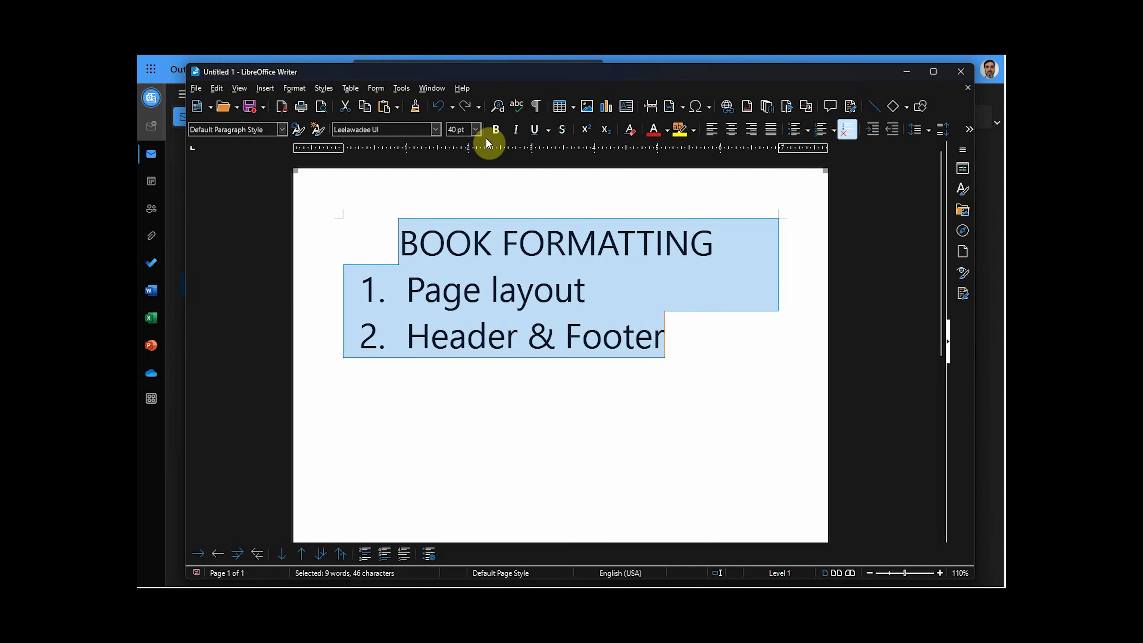
{"action": "left_click", "coordinate": [476, 129]}
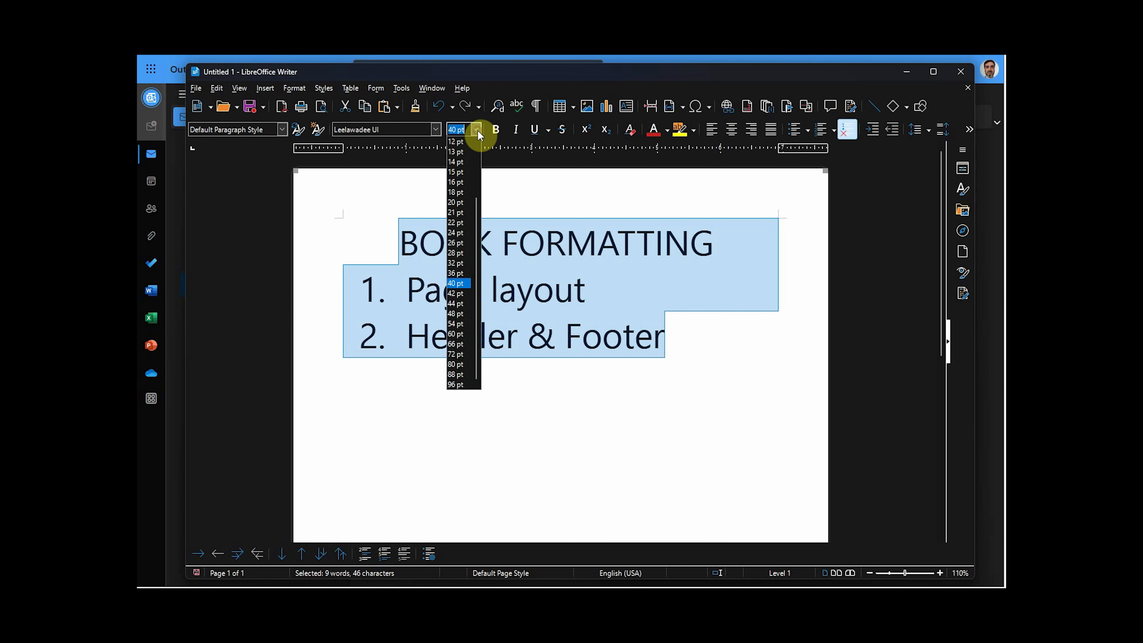
{"action": "left_click", "coordinate": [456, 232]}
{"action": "left_click", "coordinate": [571, 298]}
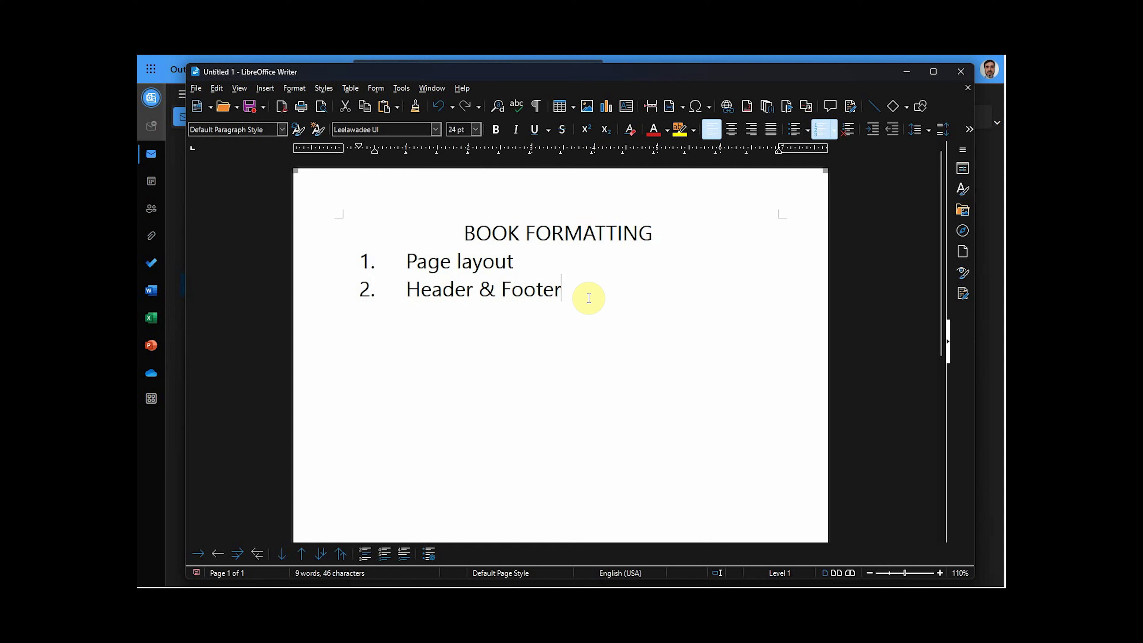
Add a third numbered item reading "Formating for Headings"
{"action": "key", "text": "Return"}
{"action": "type", "text": "Formati"}
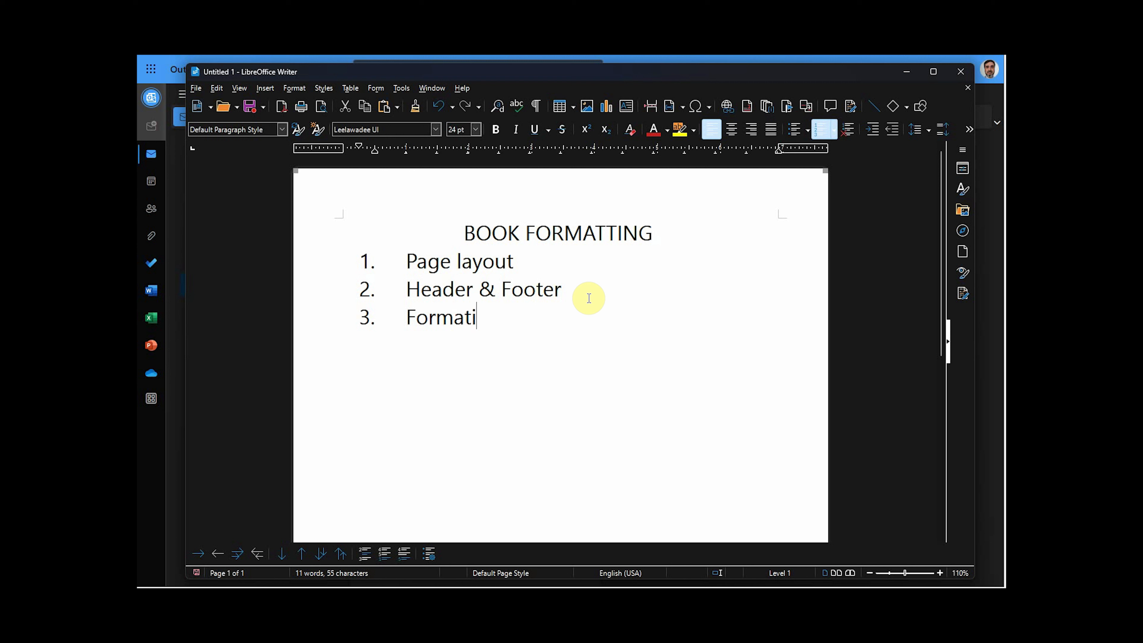
{"action": "key", "text": "BackSpace"}
{"action": "type", "text": "tin go"}
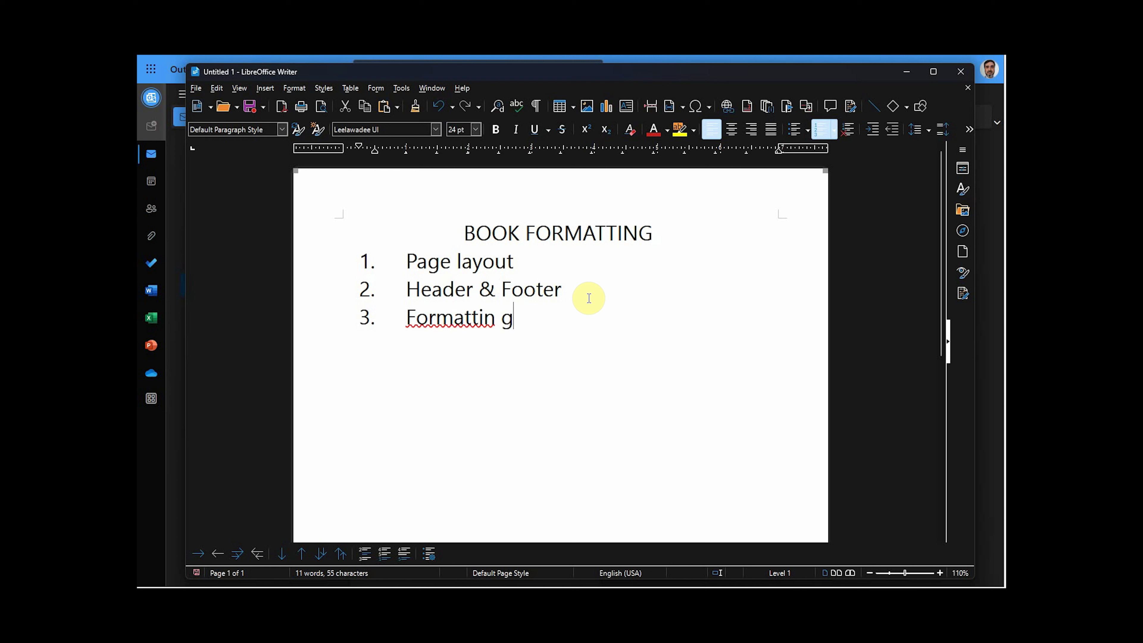
{"action": "key", "text": "BackSpace"}
{"action": "key", "text": "BackSpace"}
{"action": "key", "text": "BackSpace"}
{"action": "key", "text": "BackSpace"}
{"action": "key", "text": "BackSpace"}
{"action": "key", "text": "BackSpace"}
{"action": "type", "text": "i"}
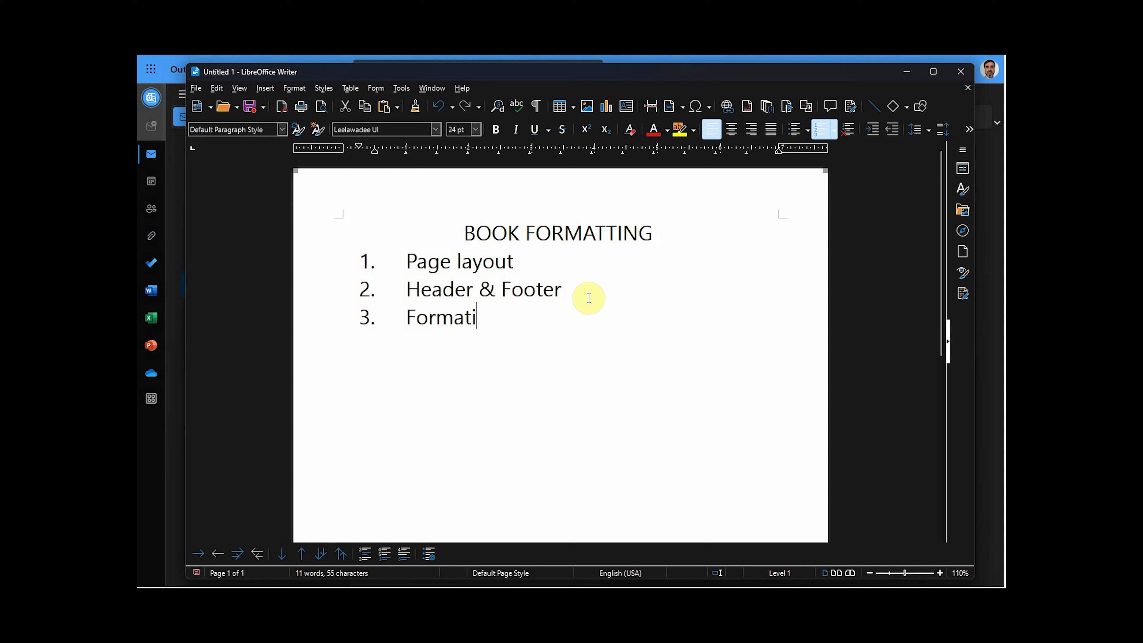
{"action": "type", "text": "ng for"}
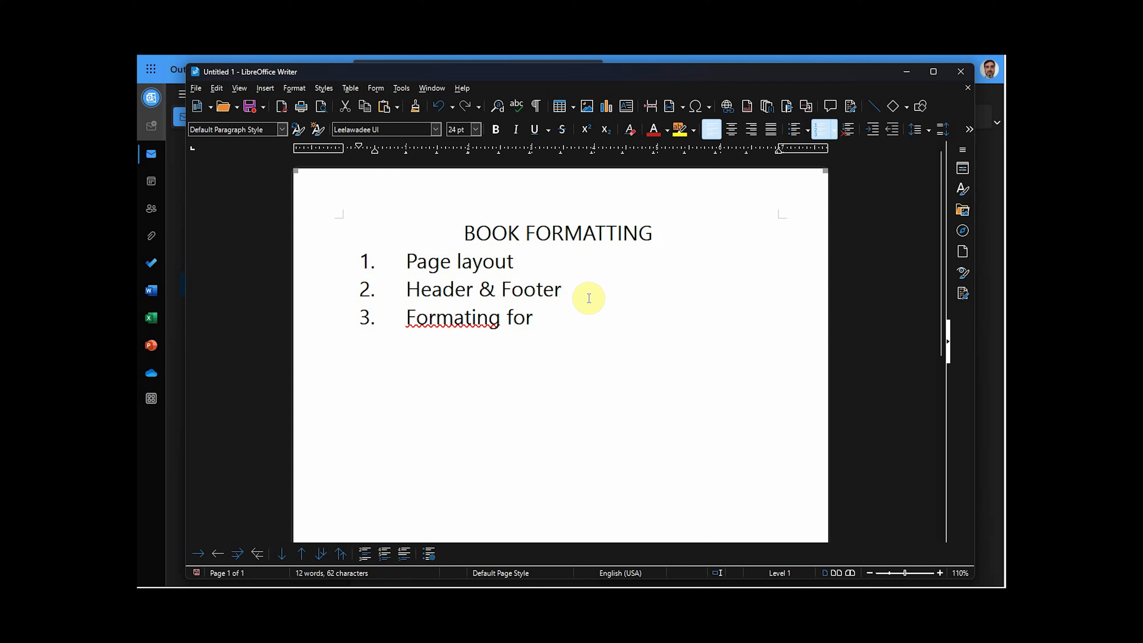
{"action": "type", "text": " Headings"}
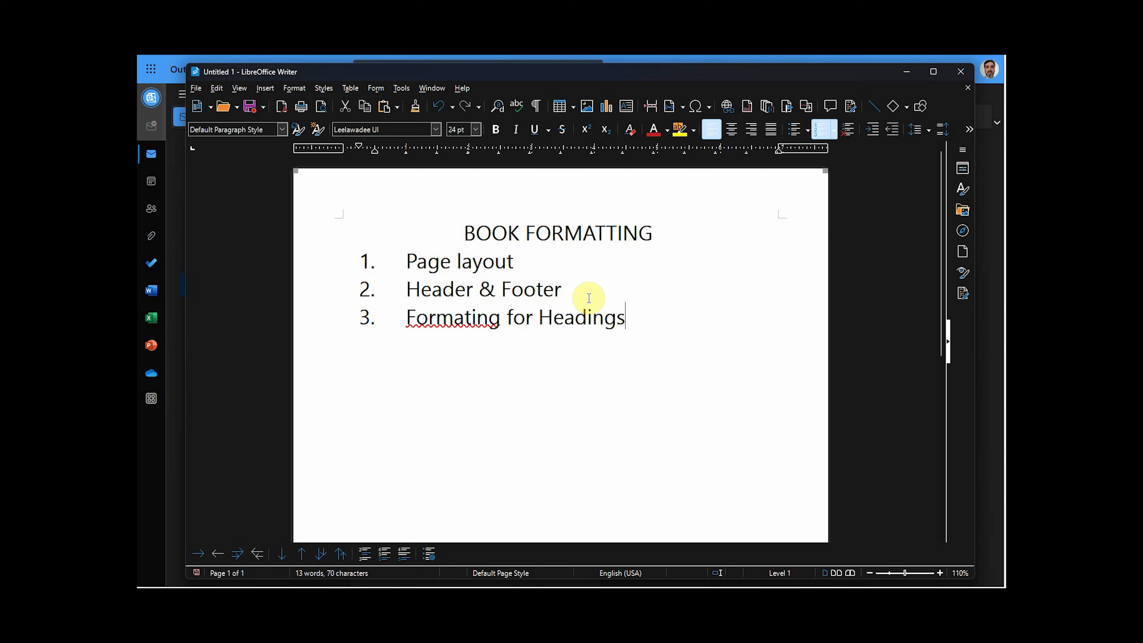
Correct the misspelled first word of the third list item to the suggested spelling "Formatting"
{"action": "right_click", "coordinate": [464, 315]}
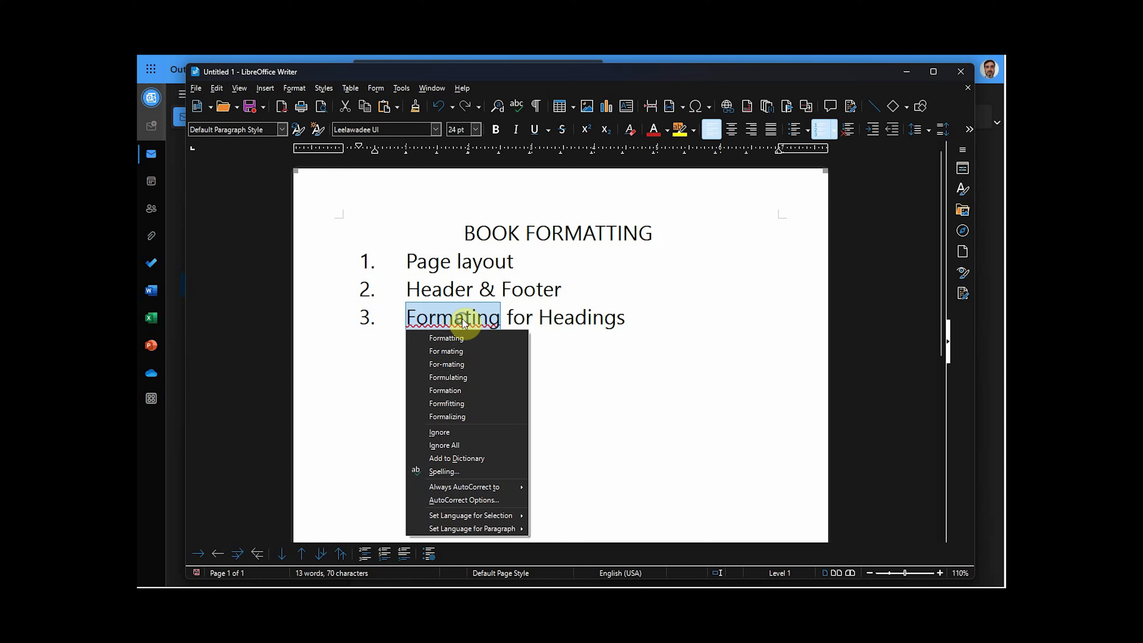
{"action": "left_click", "coordinate": [461, 337]}
{"action": "left_click", "coordinate": [689, 325]}
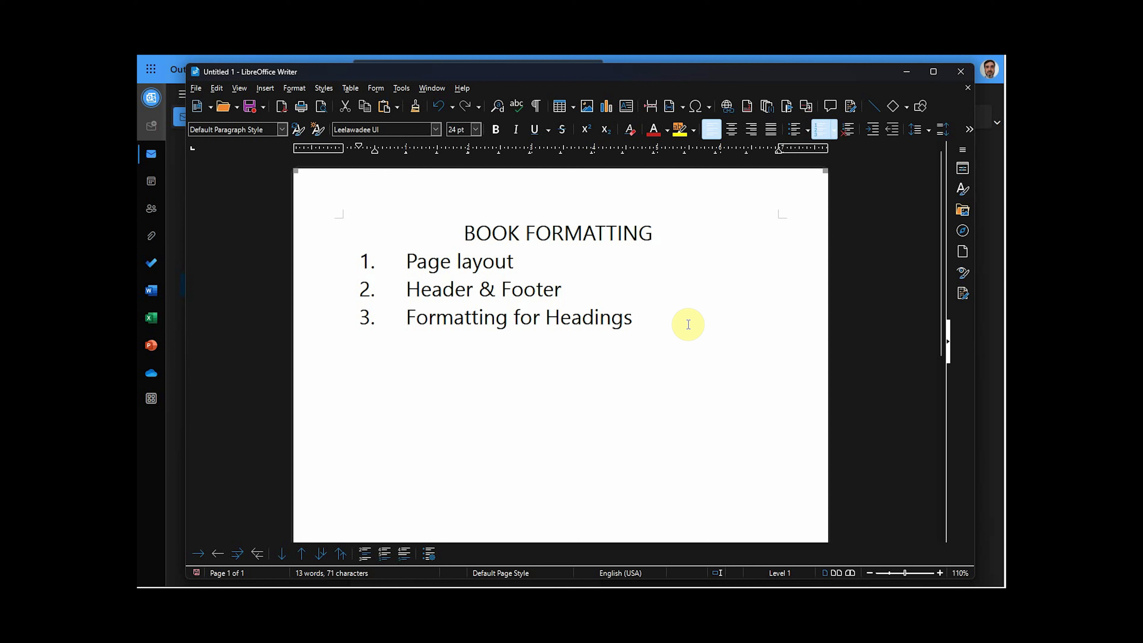
Add a fourth numbered item reading "Line Spasing" and start a fifth, empty item
{"action": "key", "text": "Return"}
{"action": "type", "text": "Line Spasinc"}
{"action": "key", "text": "BackSpace"}
{"action": "type", "text": "g"}
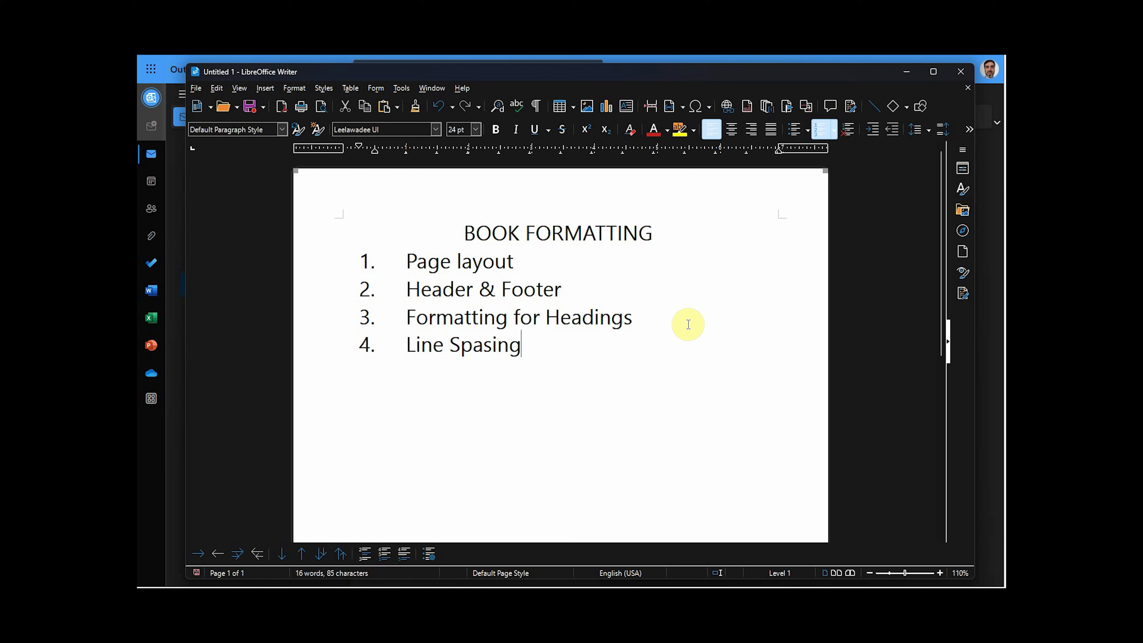
{"action": "key", "text": "Return"}
Correct the misspelled word in the fourth list item to the suggested spelling "Spacing"
{"action": "right_click", "coordinate": [486, 346]}
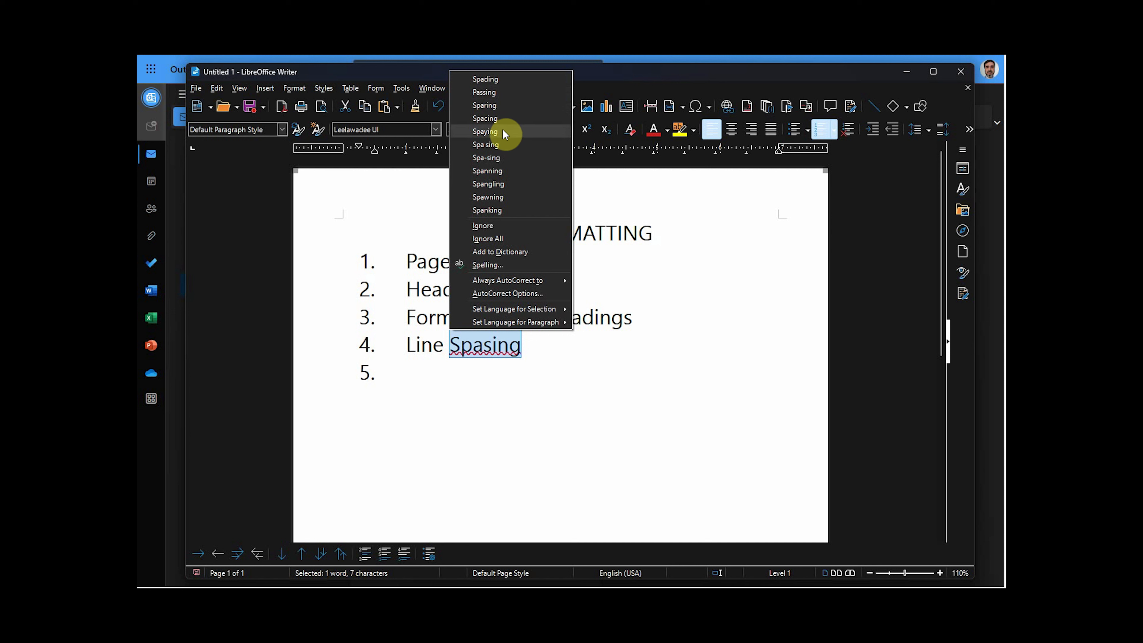
{"action": "left_click", "coordinate": [495, 119]}
{"action": "left_click", "coordinate": [578, 361]}
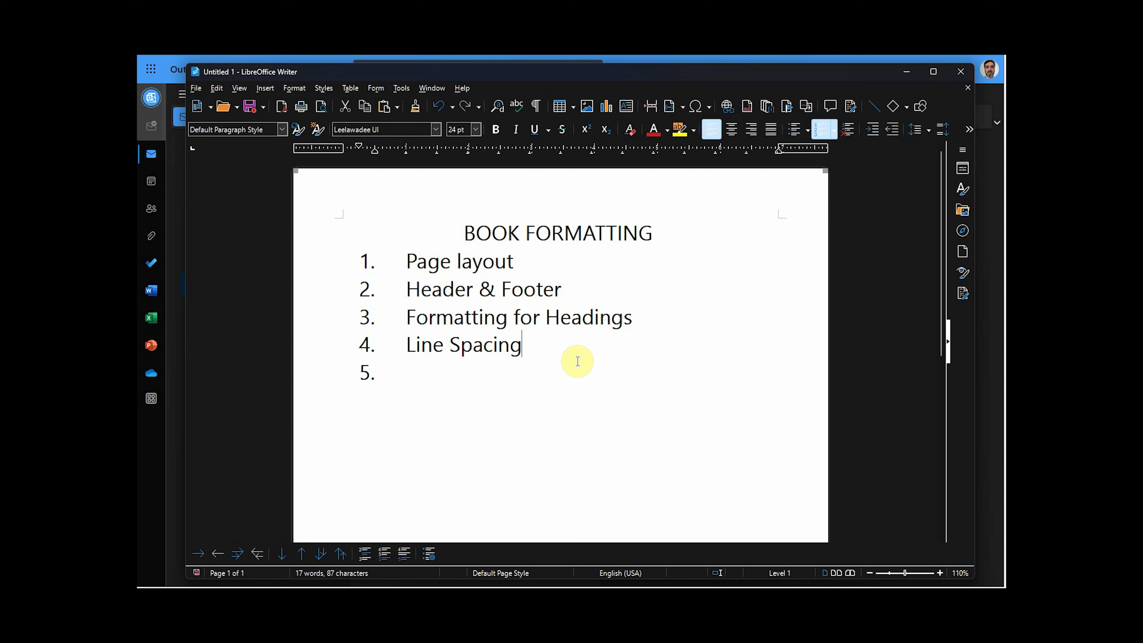
Add "Index Page" as the fifth numbered item and move on to an empty sixth item
{"action": "key", "text": "Return"}
{"action": "type", "text": "Index Page"}
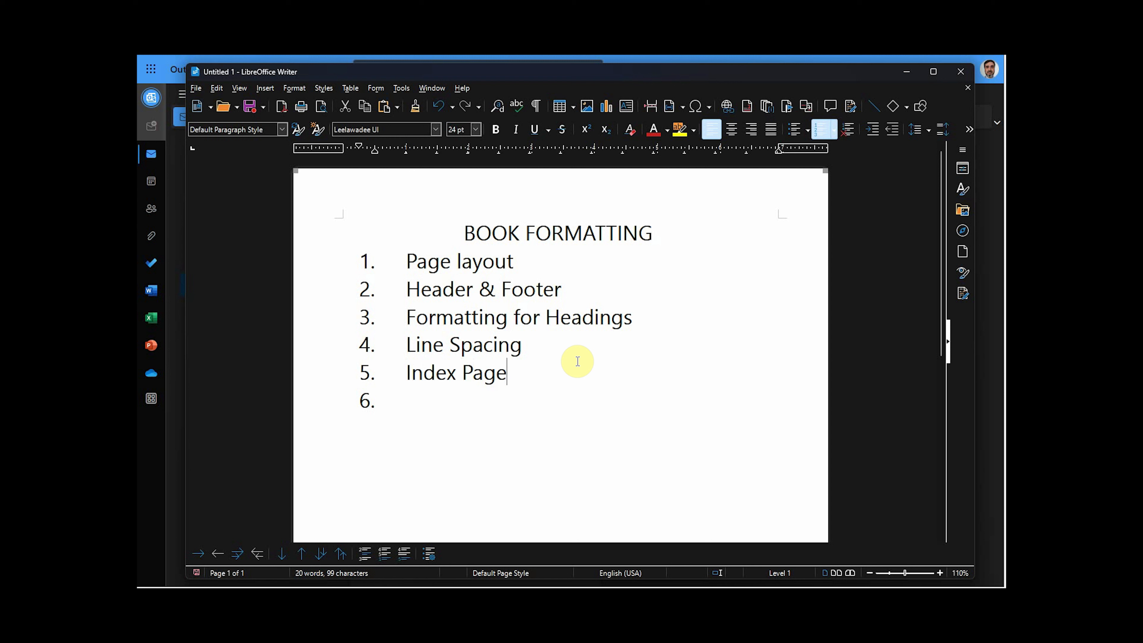
{"action": "key", "text": "Return"}
{"action": "key", "text": "Down"}
Switch to Notepad, look through the Urdu sample text, and return to the Writer document
{"action": "key", "text": "alt+Tab"}
{"action": "scroll", "coordinate": [595, 288], "scroll_direction": "down", "scroll_amount": 15}
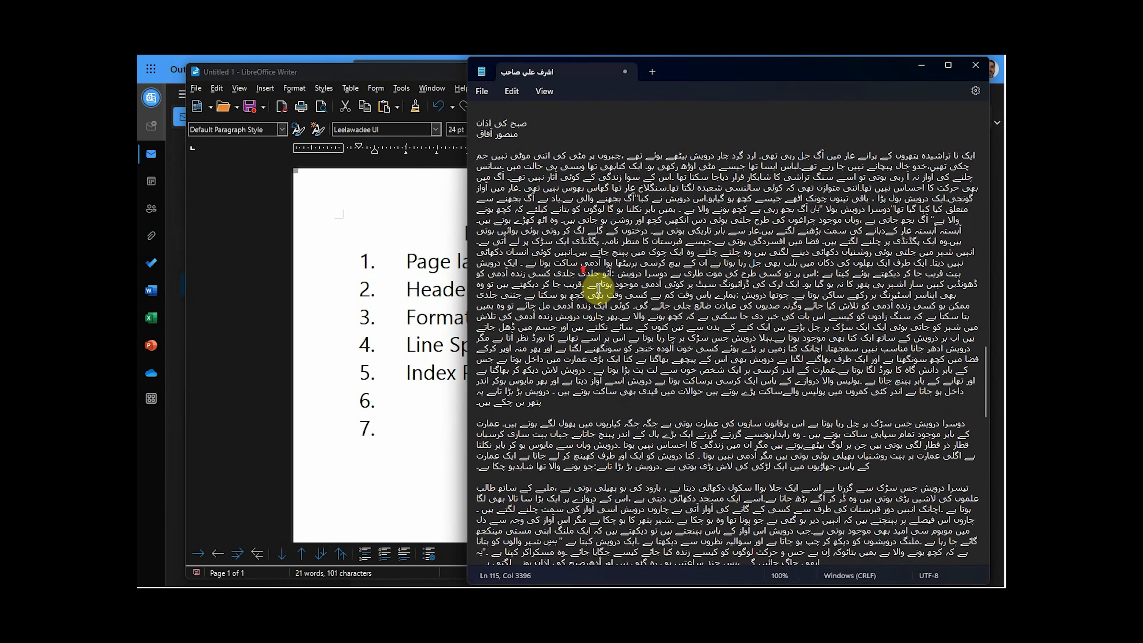
{"action": "scroll", "coordinate": [983, 319], "scroll_direction": "up", "scroll_amount": 15}
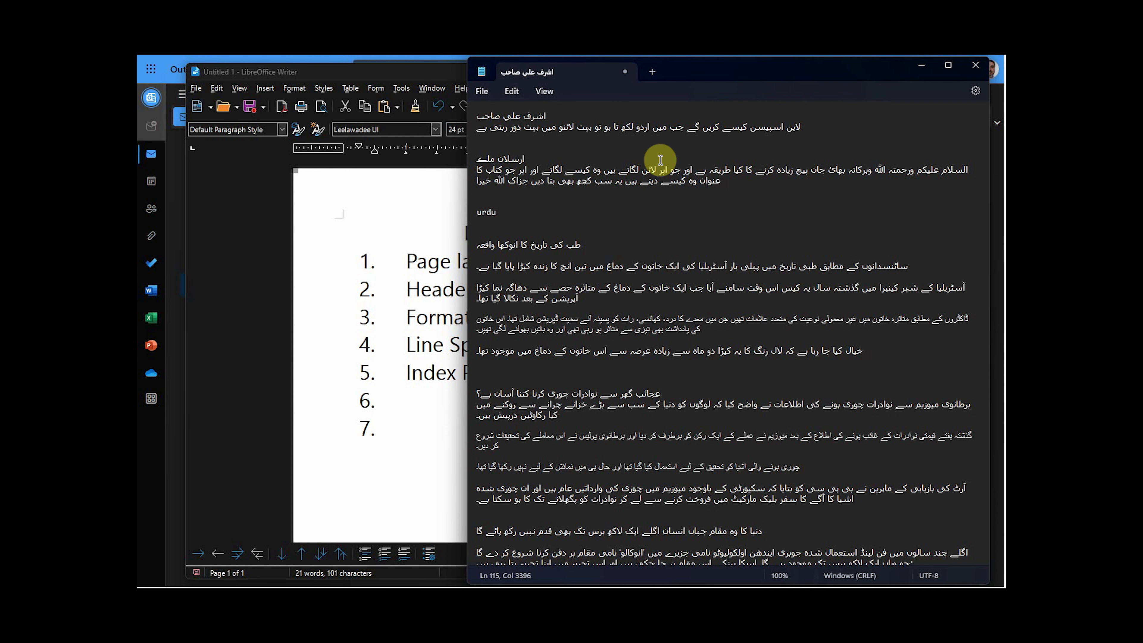
{"action": "left_click", "coordinate": [921, 68]}
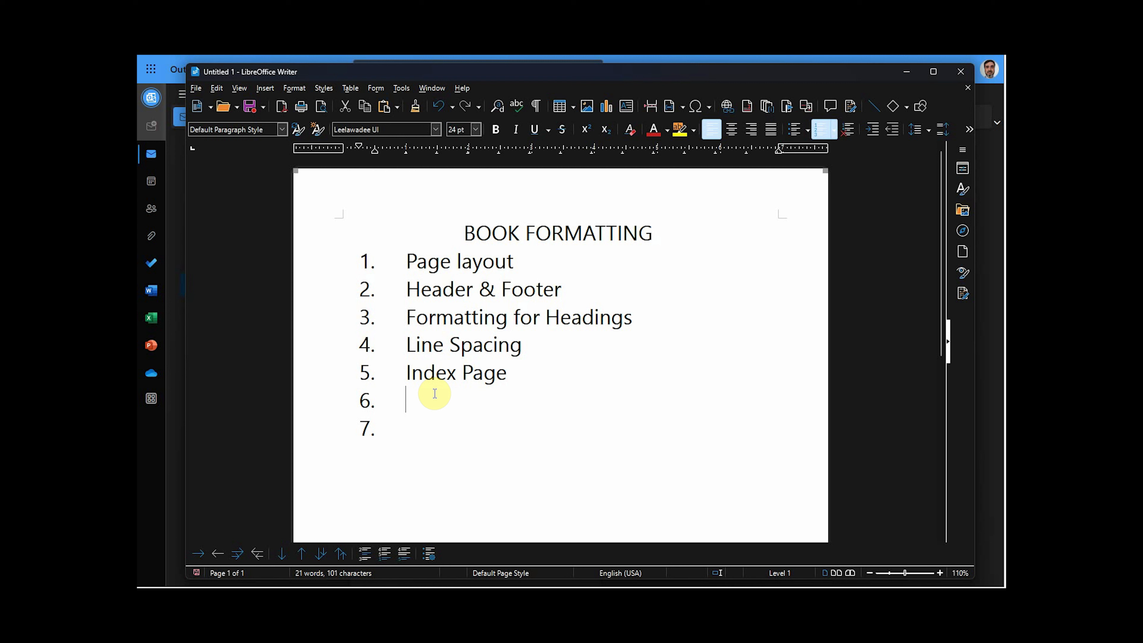
Enter "Bookmarks" as the sixth list item and start a new item below it
{"action": "type", "text": "Bookmarks"}
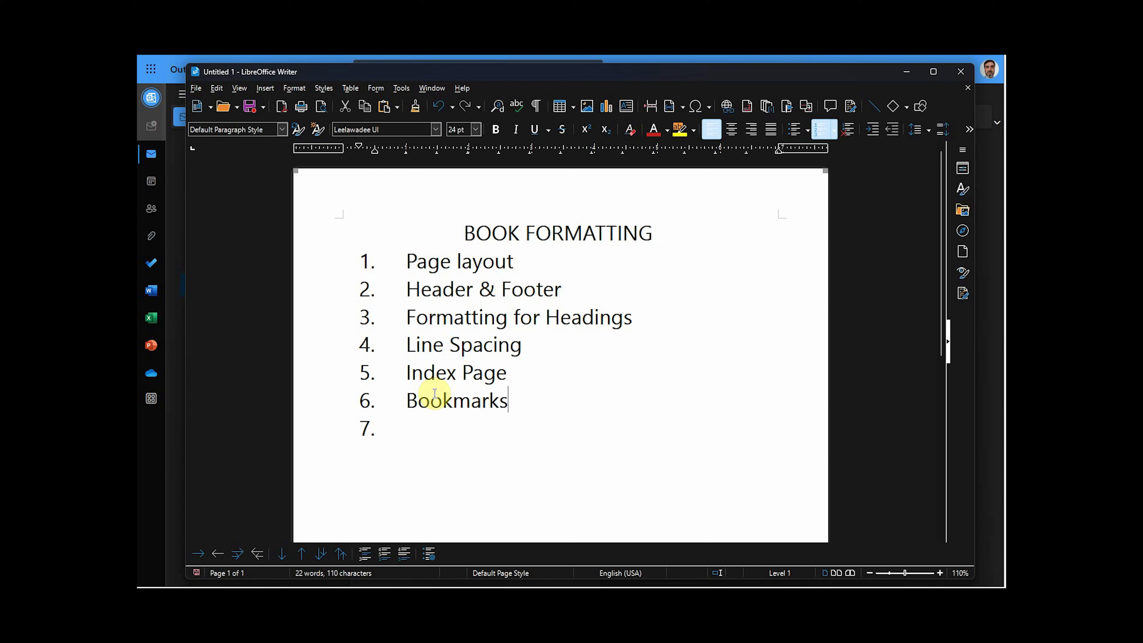
{"action": "key", "text": "Return"}
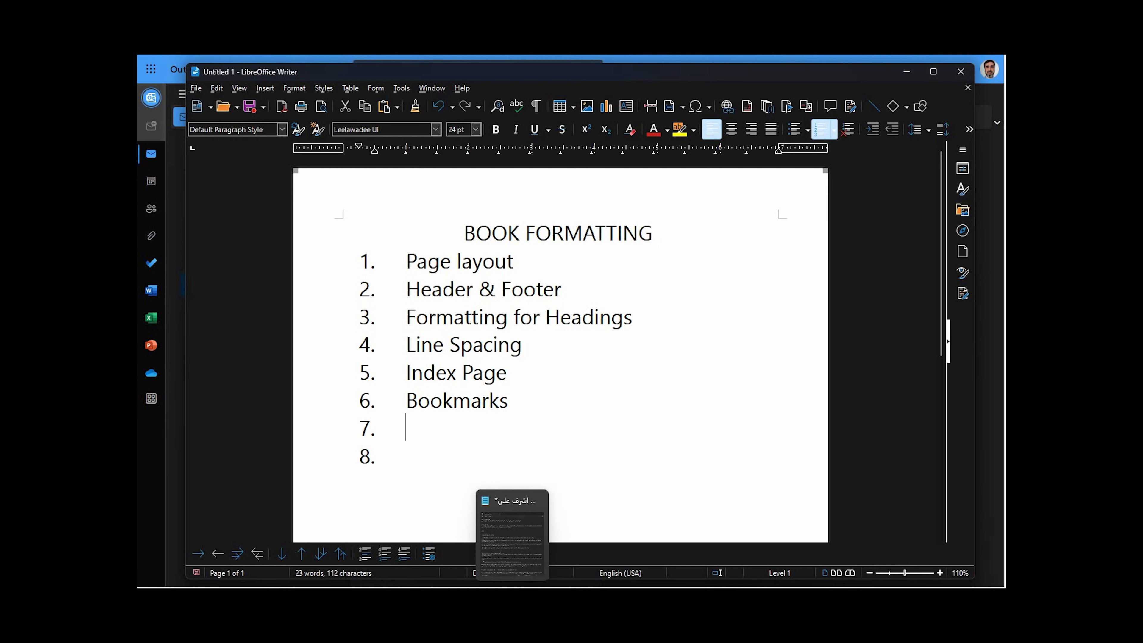
Switch to Notepad and look through the Urdu articles and their titles
{"action": "left_click", "coordinate": [516, 580]}
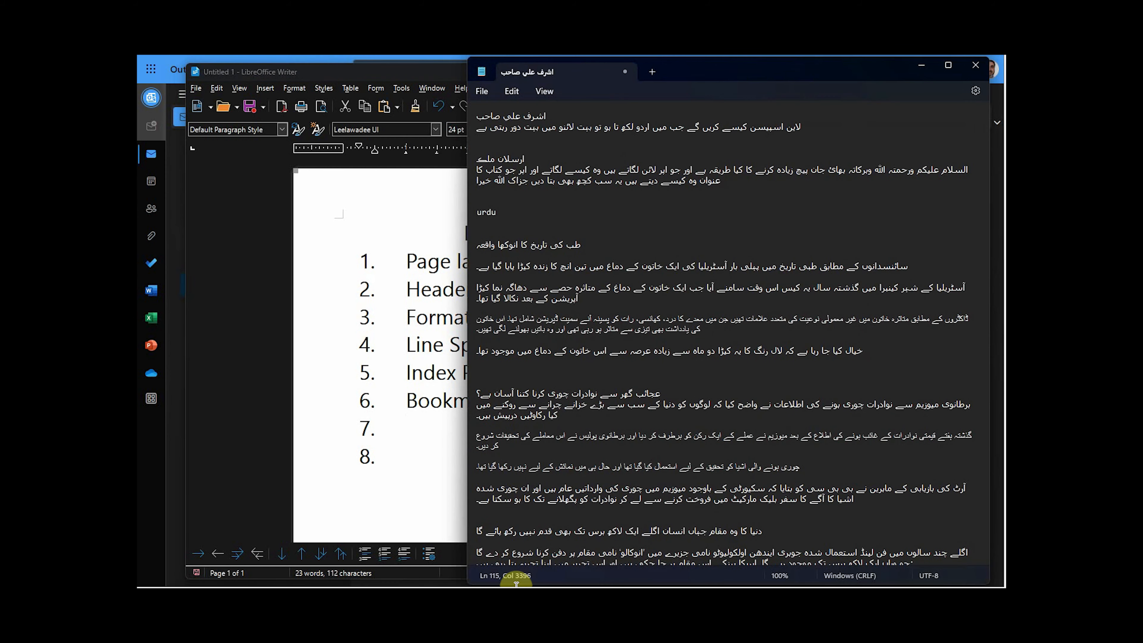
{"action": "left_click", "coordinate": [602, 244]}
{"action": "scroll", "coordinate": [735, 283], "scroll_direction": "down", "scroll_amount": 2}
{"action": "scroll", "coordinate": [736, 282], "scroll_direction": "down", "scroll_amount": 5}
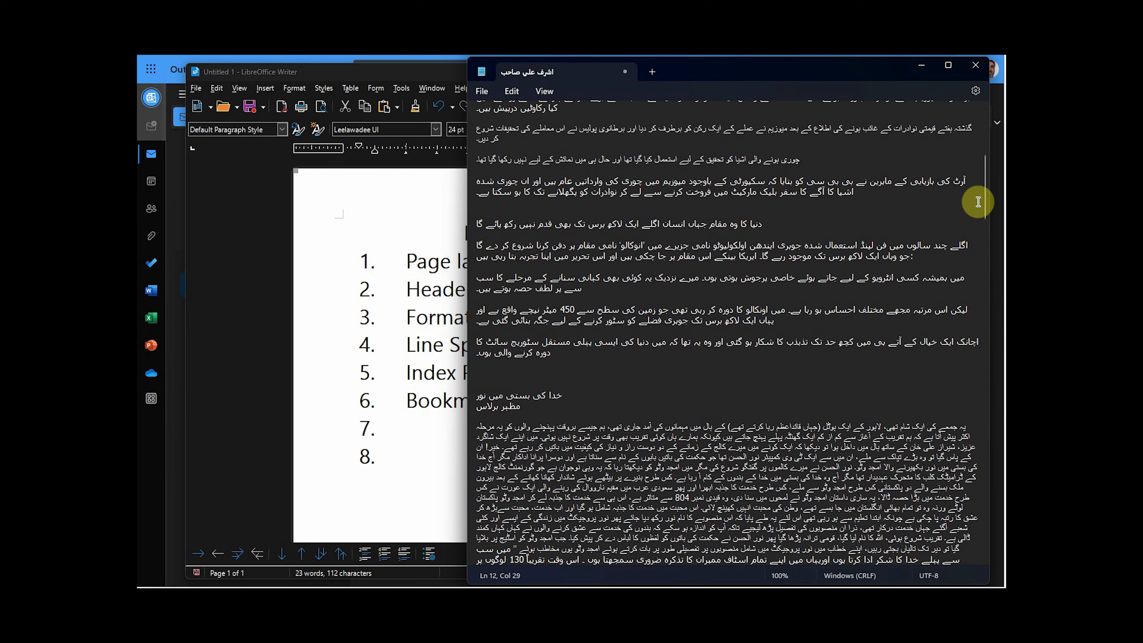
{"action": "scroll", "coordinate": [740, 389], "scroll_direction": "down", "scroll_amount": 8}
{"action": "scroll", "coordinate": [746, 392], "scroll_direction": "up", "scroll_amount": 16}
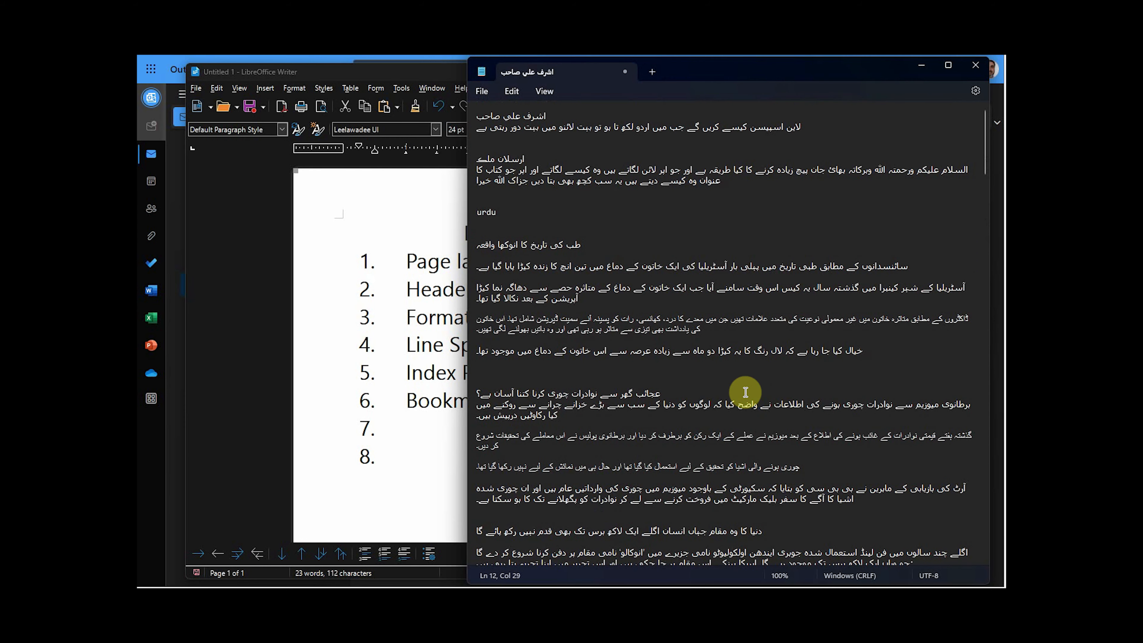
{"action": "scroll", "coordinate": [787, 401], "scroll_direction": "down", "scroll_amount": 14}
{"action": "scroll", "coordinate": [786, 401], "scroll_direction": "up", "scroll_amount": 11}
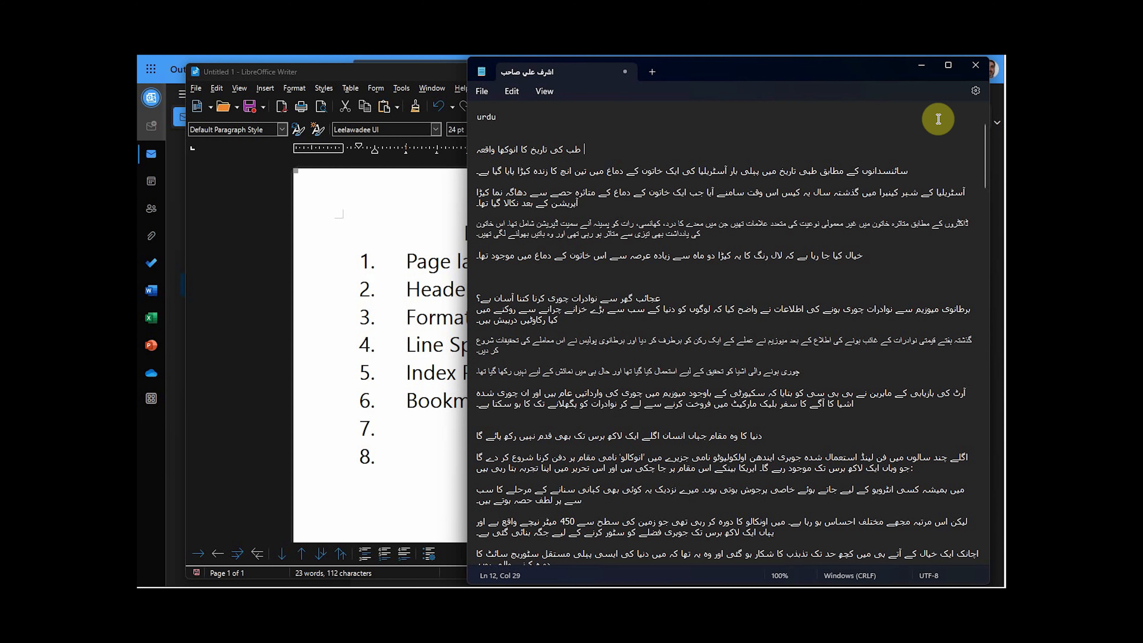
Minimize Notepad and switch from Outlook on the web to OneDrive
{"action": "left_click", "coordinate": [924, 71]}
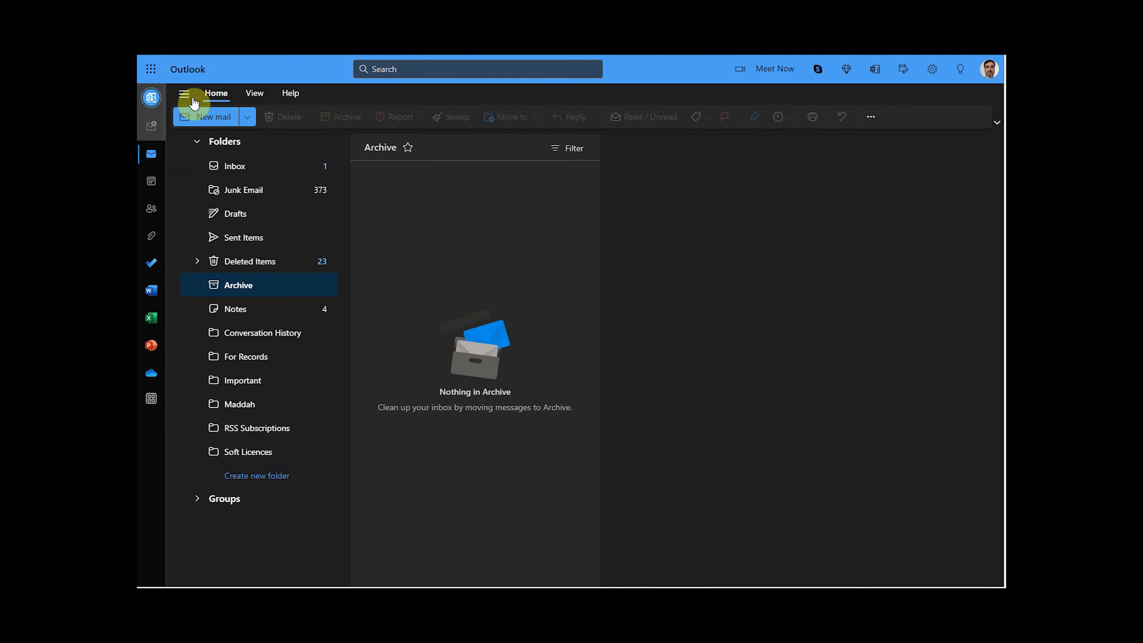
{"action": "left_click", "coordinate": [151, 72]}
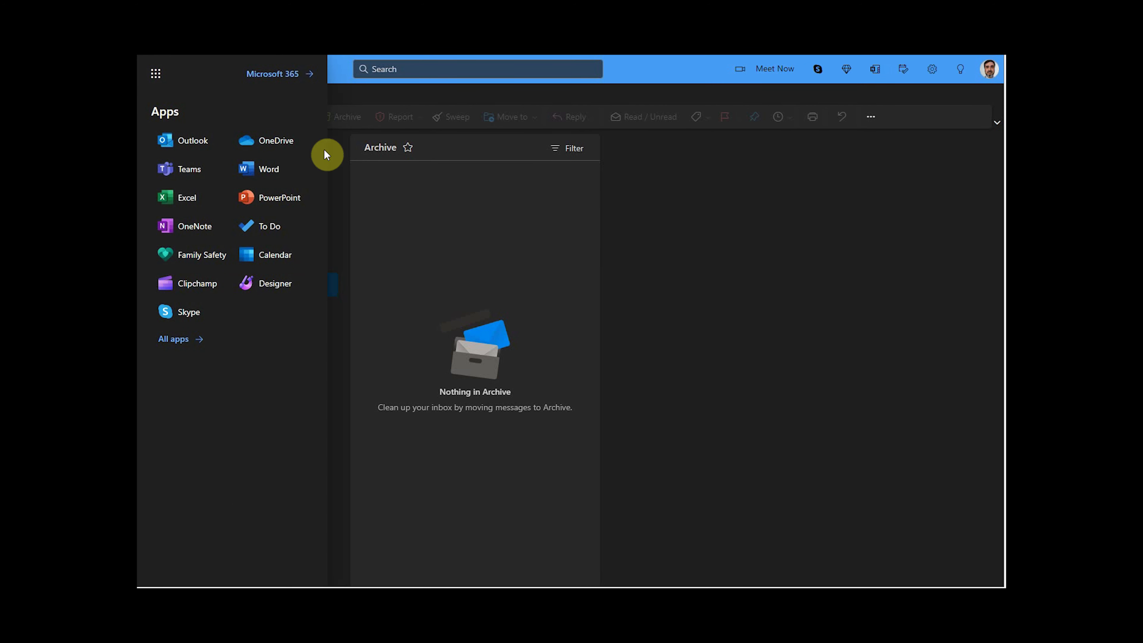
{"action": "left_click", "coordinate": [261, 145]}
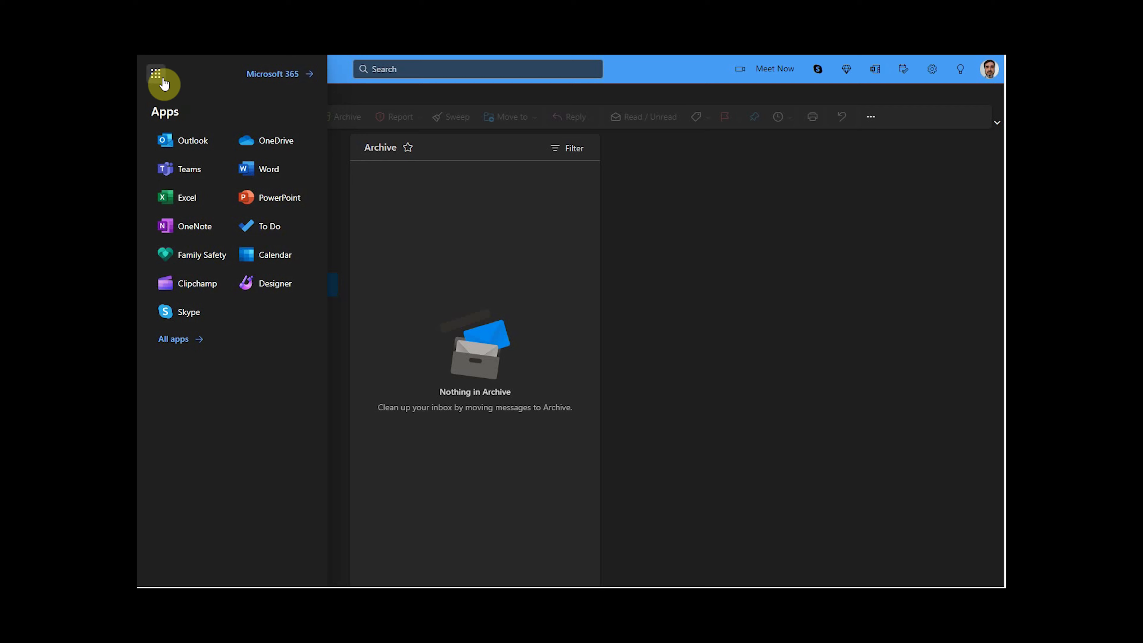
{"action": "left_click", "coordinate": [162, 80]}
{"action": "left_click", "coordinate": [155, 73]}
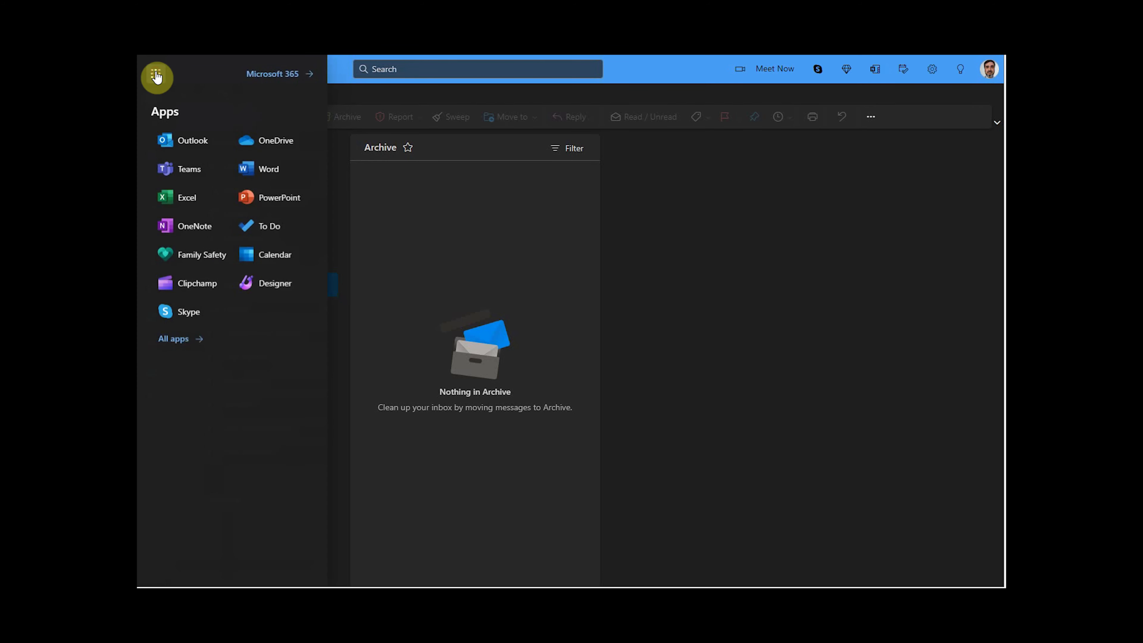
{"action": "left_click", "coordinate": [274, 175]}
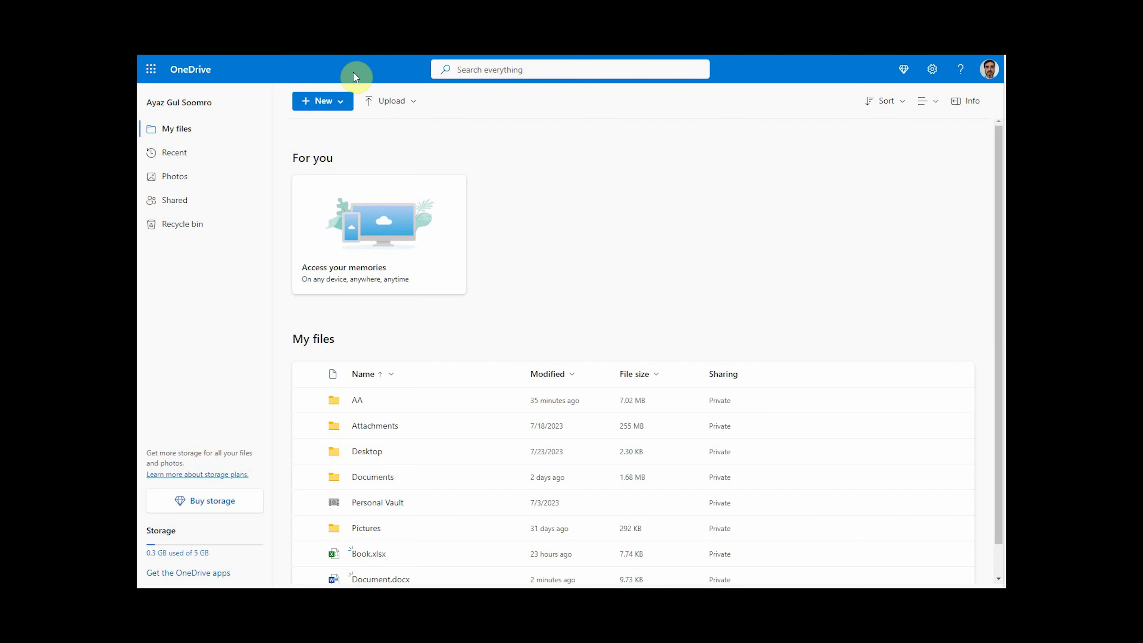
Create a blank Word document in OneDrive, dismissing the feedback request, and set its text direction to right-to-left
{"action": "left_click", "coordinate": [339, 102]}
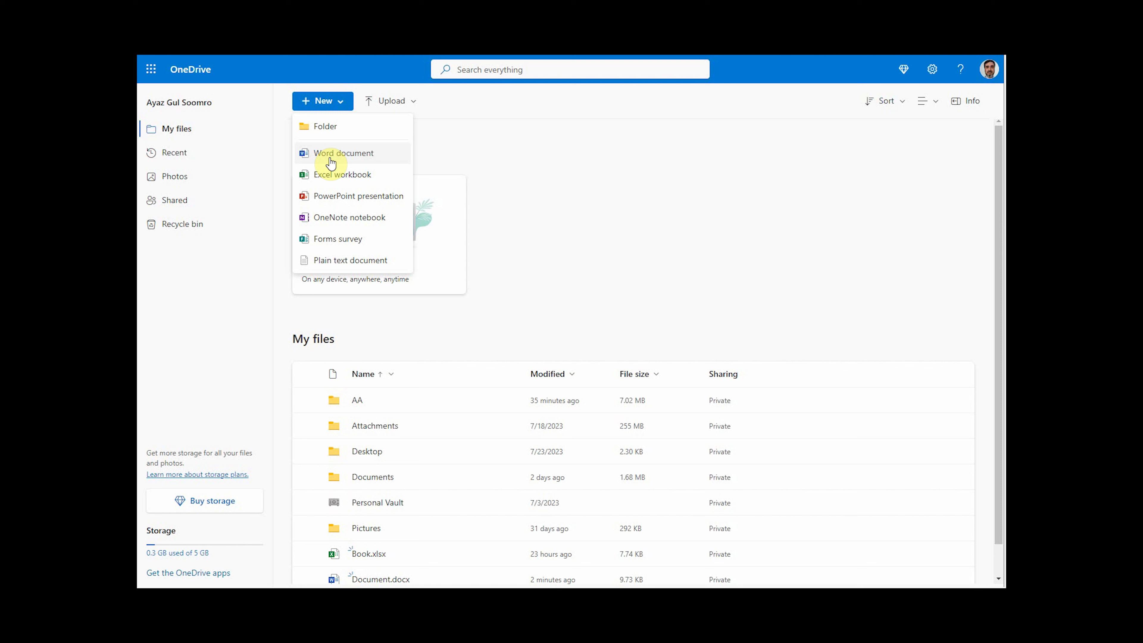
{"action": "left_click", "coordinate": [544, 182]}
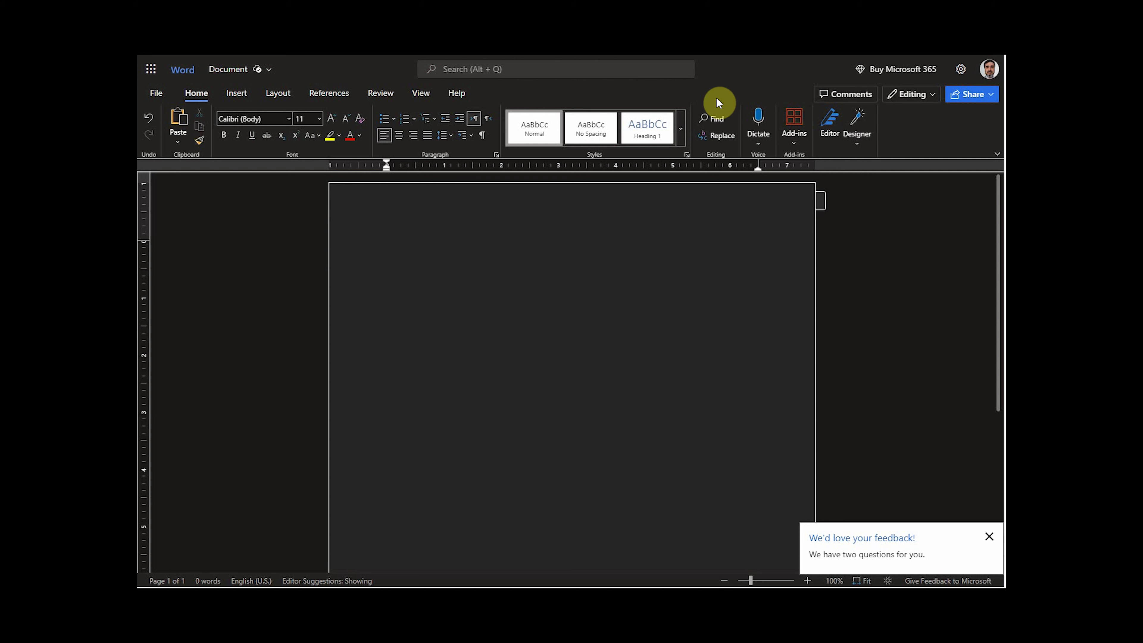
{"action": "left_click", "coordinate": [990, 537]}
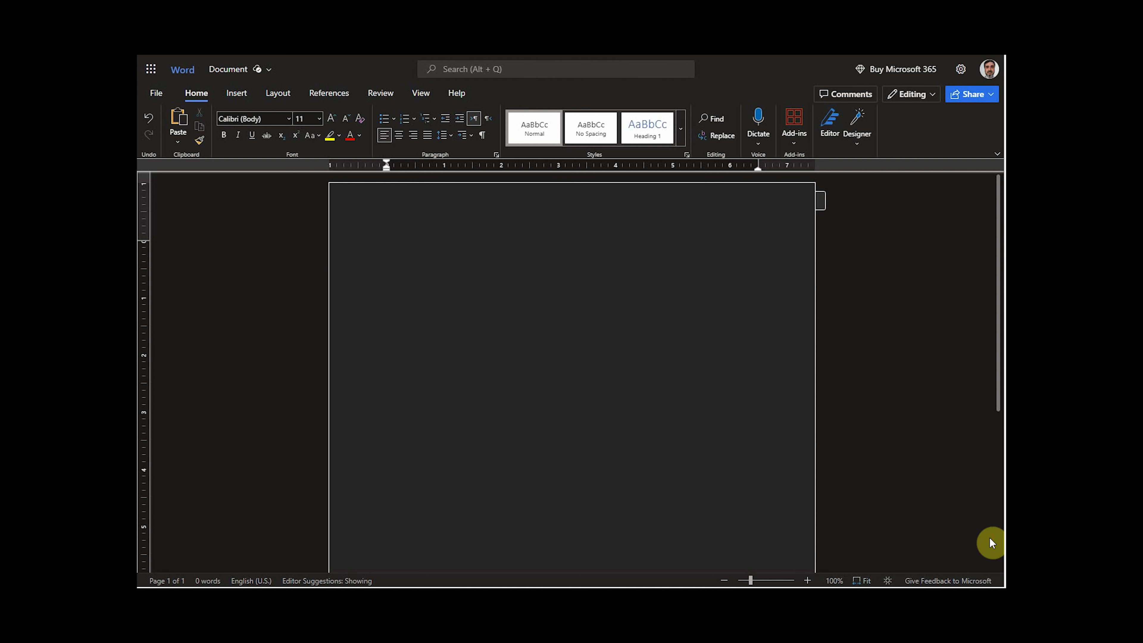
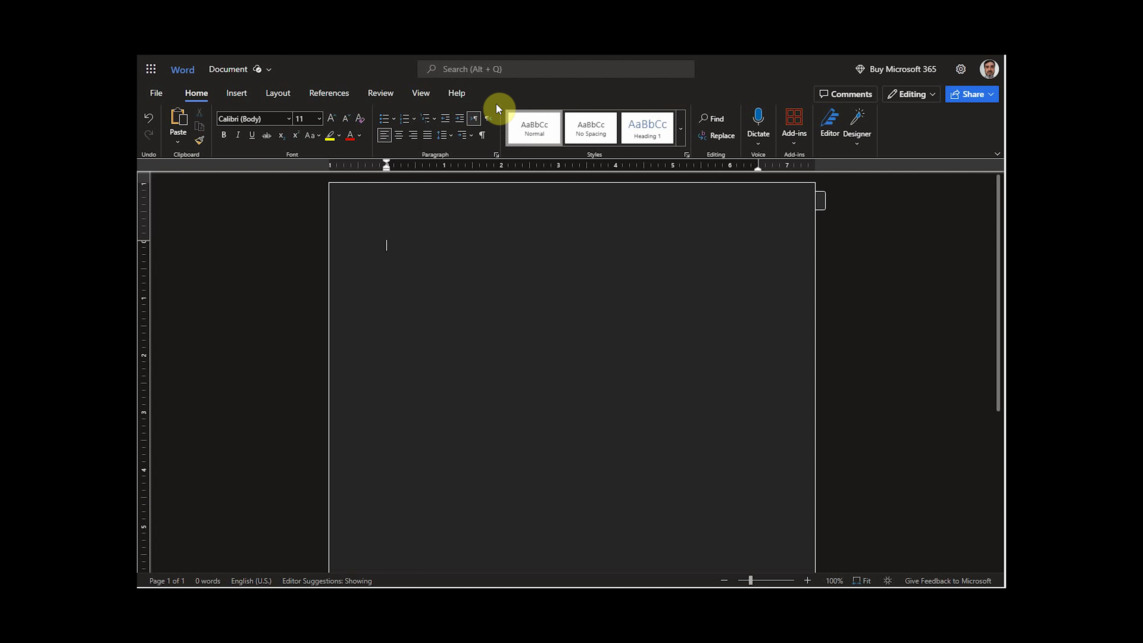
{"action": "left_click", "coordinate": [488, 118]}
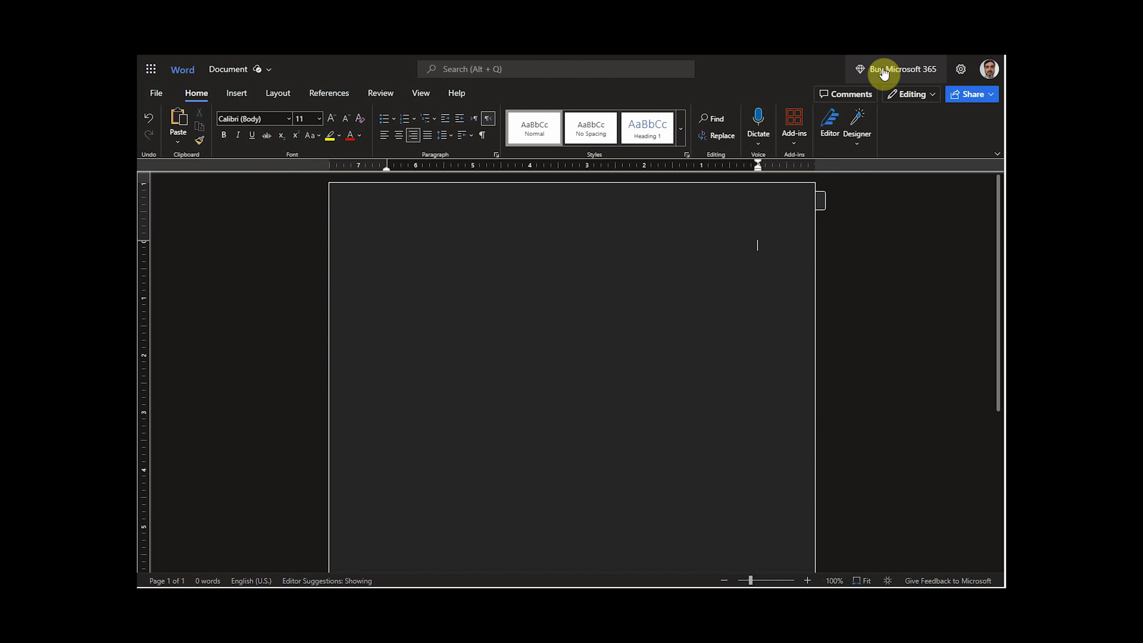
Look through the free and premium fonts, expanding the full list of free ones, without choosing any
{"action": "left_click", "coordinate": [290, 119]}
{"action": "scroll", "coordinate": [376, 140], "scroll_direction": "down", "scroll_amount": 3}
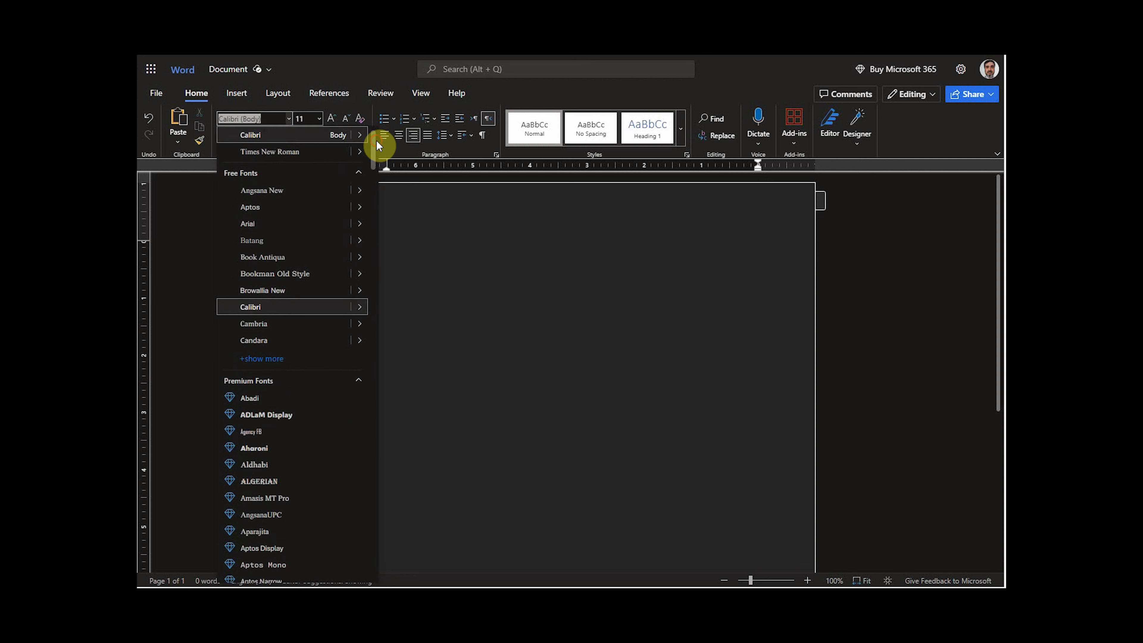
{"action": "scroll", "coordinate": [376, 152], "scroll_direction": "up", "scroll_amount": 2}
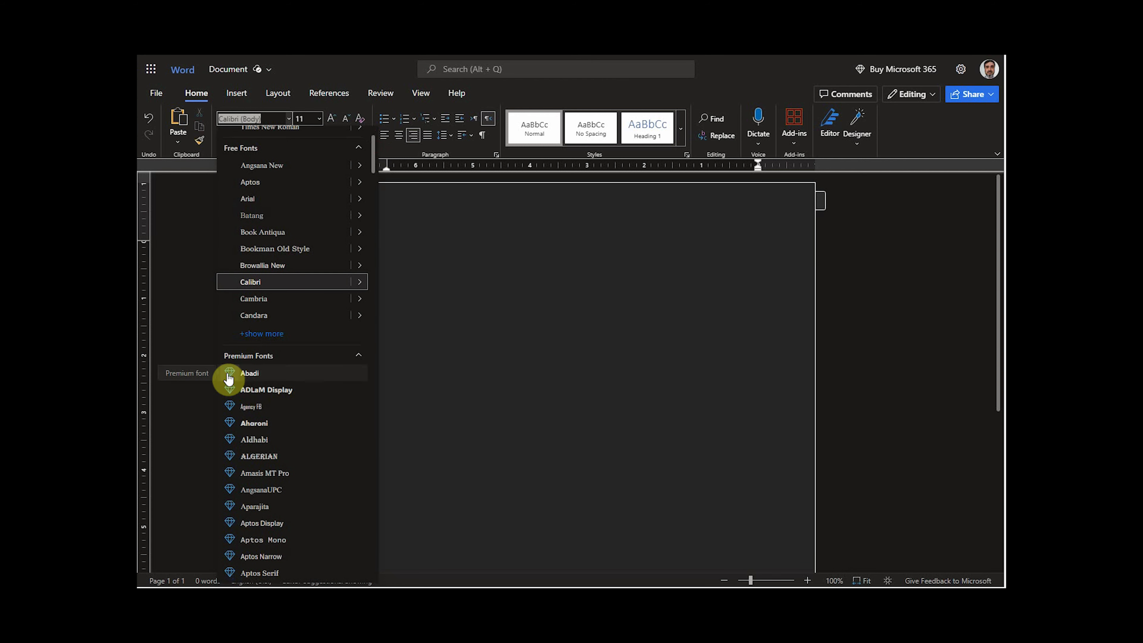
{"action": "scroll", "coordinate": [231, 384], "scroll_direction": "down", "scroll_amount": 5}
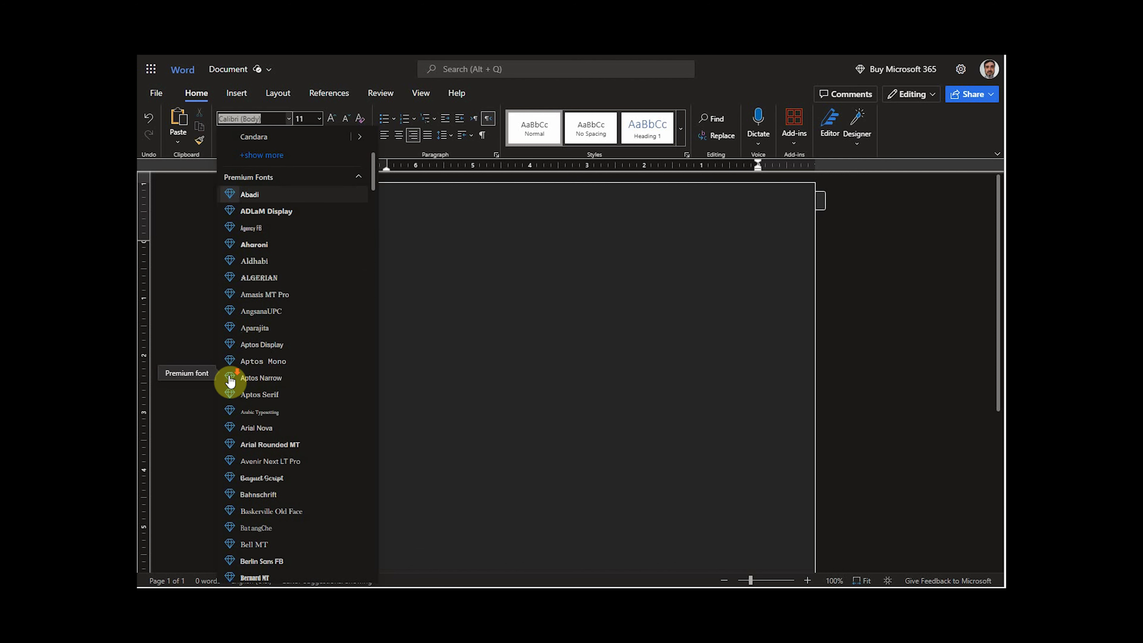
{"action": "scroll", "coordinate": [244, 395], "scroll_direction": "up", "scroll_amount": 3}
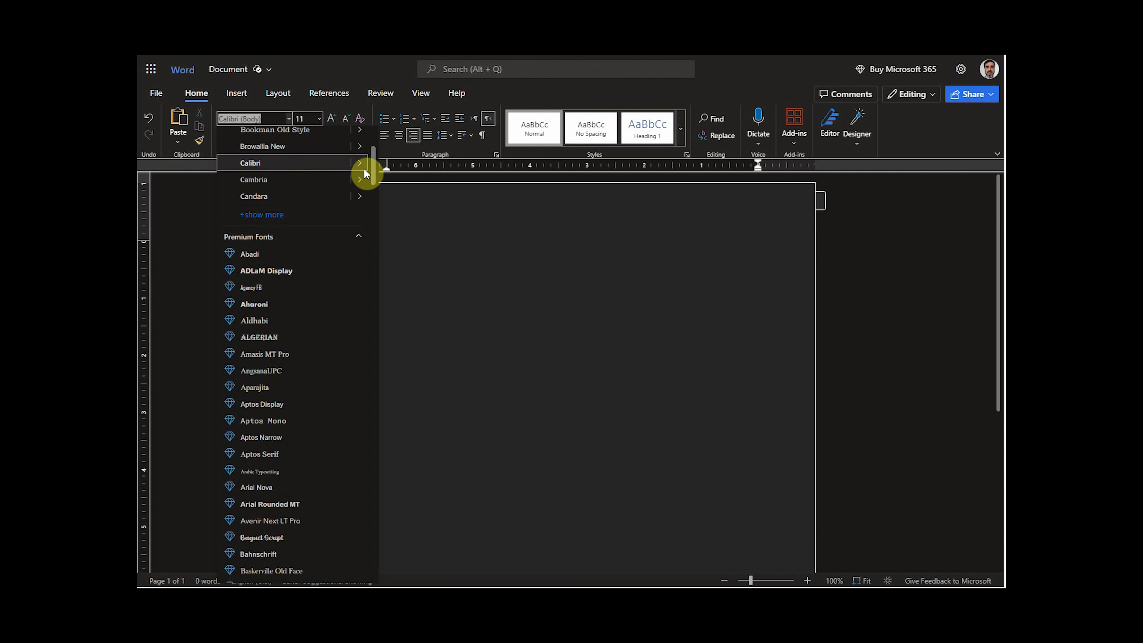
{"action": "mouse_move", "coordinate": [375, 167]}
{"action": "left_mouse_down"}
{"action": "mouse_move", "coordinate": [390, 374]}
{"action": "mouse_move", "coordinate": [382, 148]}
{"action": "left_mouse_up"}
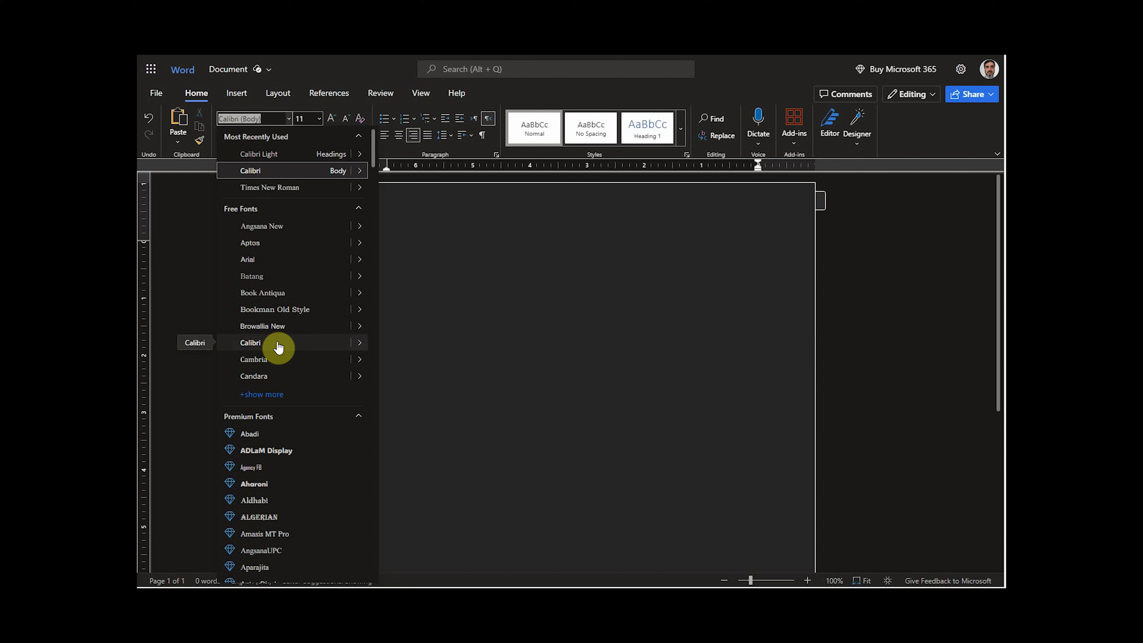
{"action": "left_click", "coordinate": [248, 396]}
{"action": "scroll", "coordinate": [293, 383], "scroll_direction": "down", "scroll_amount": 10}
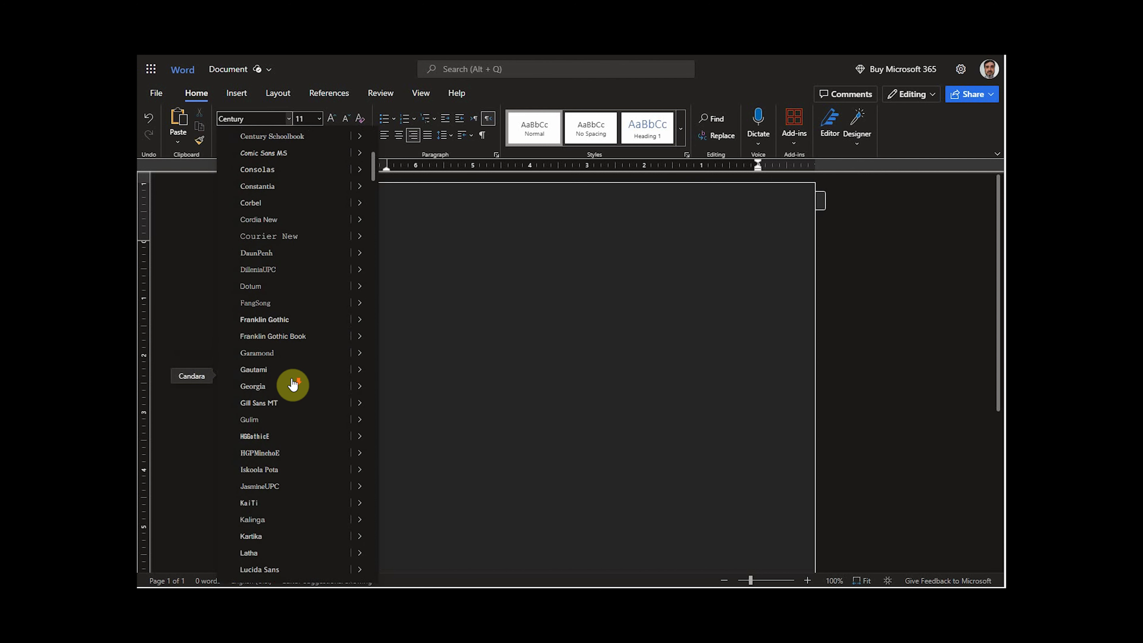
{"action": "scroll", "coordinate": [293, 384], "scroll_direction": "down", "scroll_amount": 8}
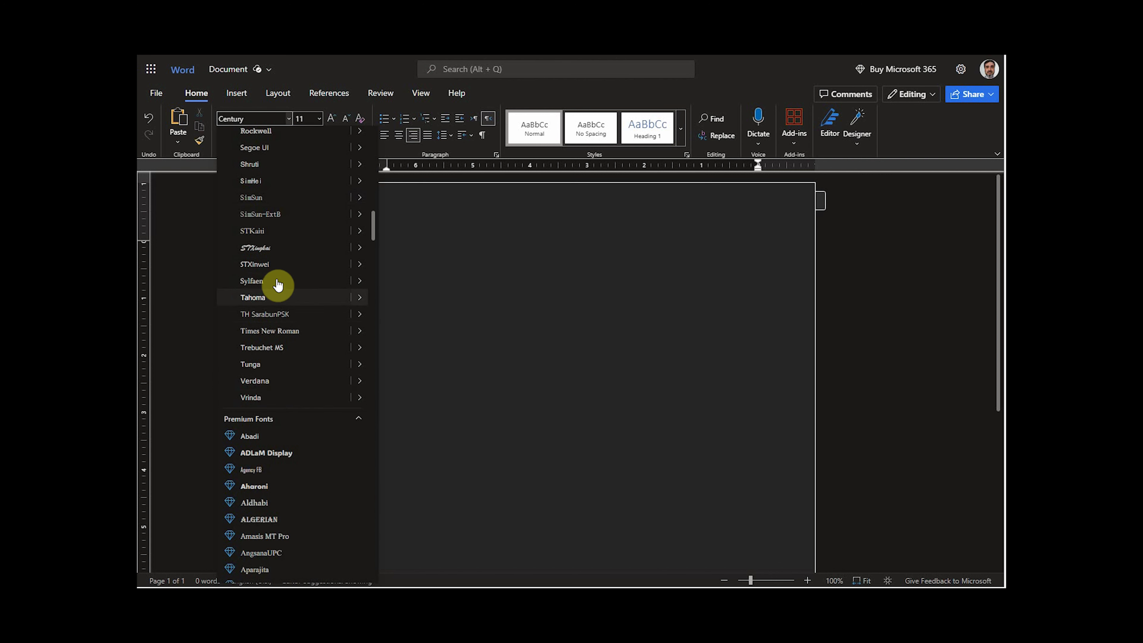
{"action": "scroll", "coordinate": [286, 315], "scroll_direction": "up", "scroll_amount": 4}
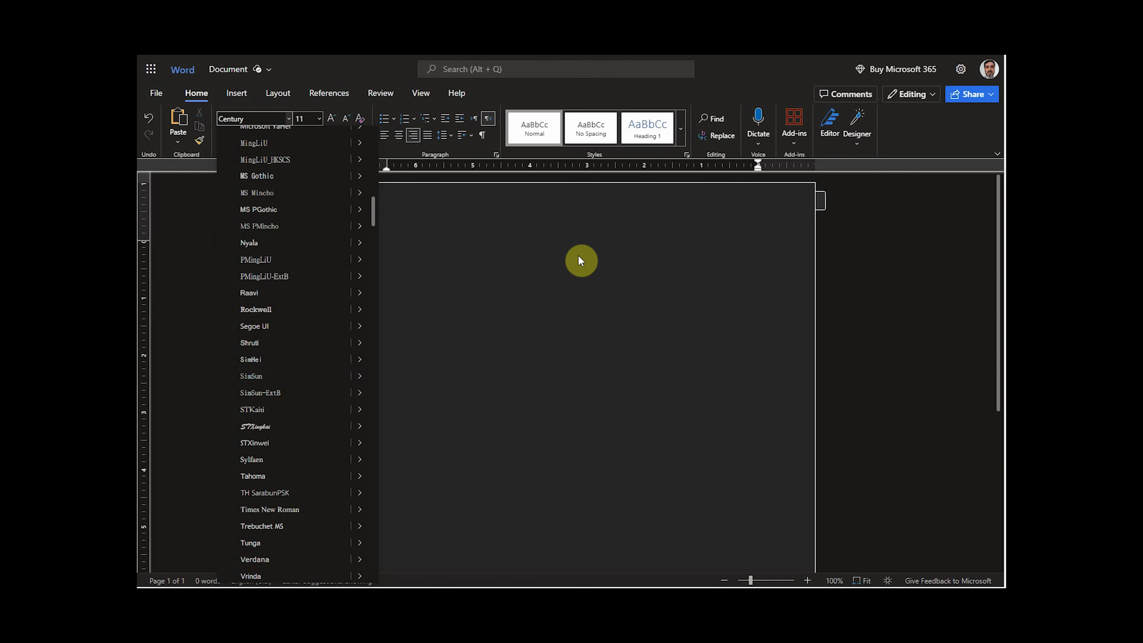
{"action": "left_click", "coordinate": [553, 250]}
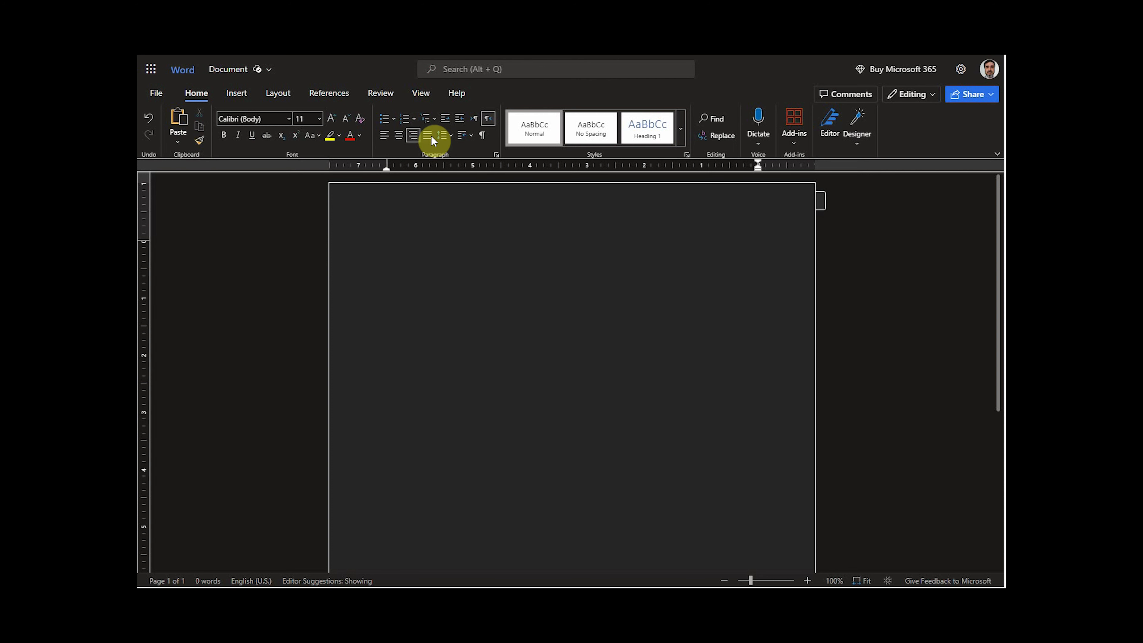
Set the document's paper size to A5 (5.83" x 8.27")
{"action": "left_click", "coordinate": [279, 95]}
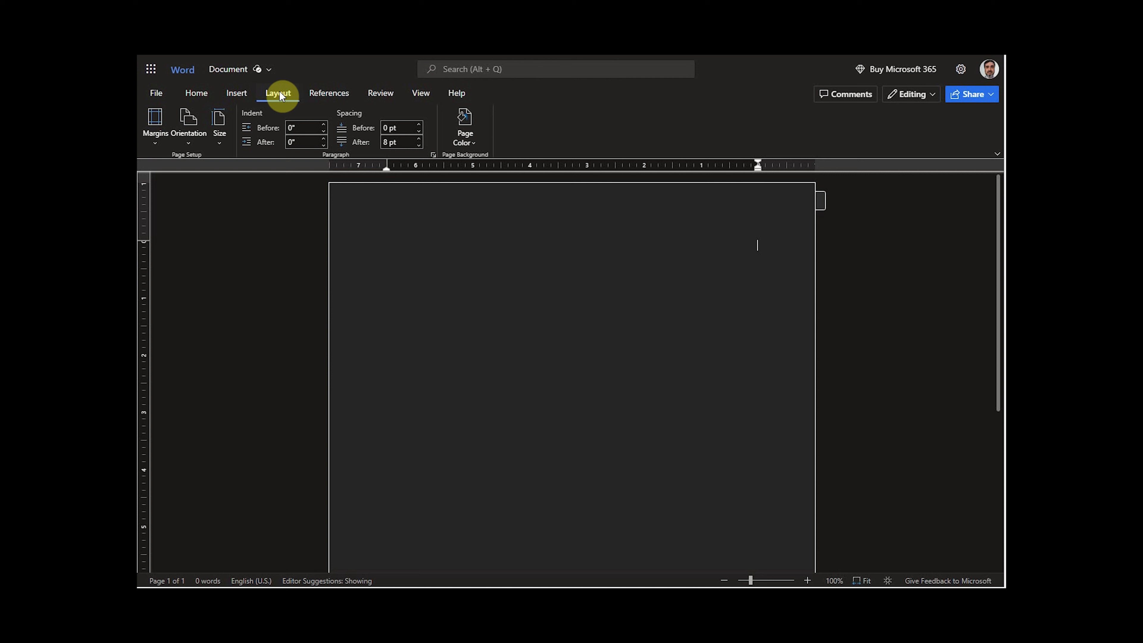
{"action": "left_click", "coordinate": [219, 143]}
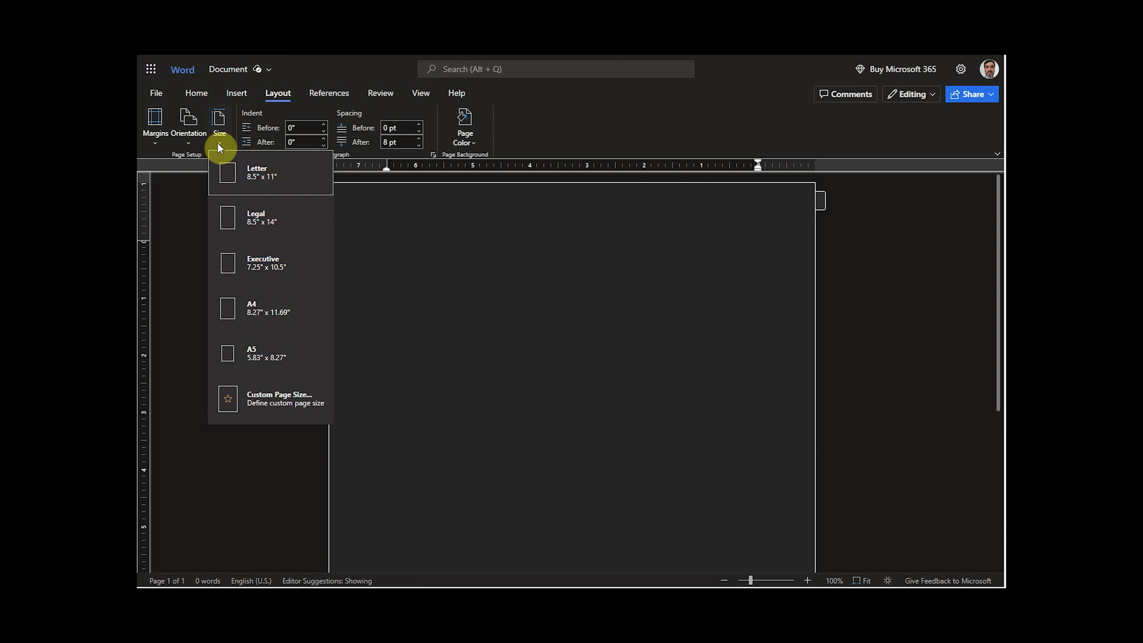
{"action": "left_click", "coordinate": [258, 356]}
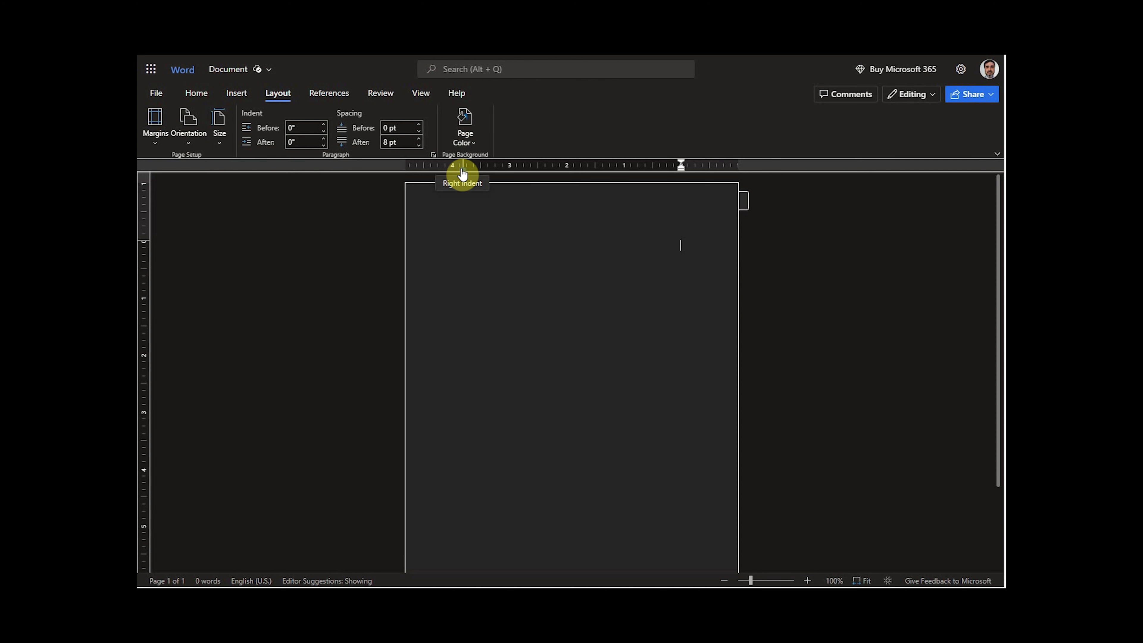
Apply the Moderate margin preset to the A5 page, with 0.75" left and right margins
{"action": "left_click_drag", "start_coordinate": [679, 166], "coordinate": [684, 176]}
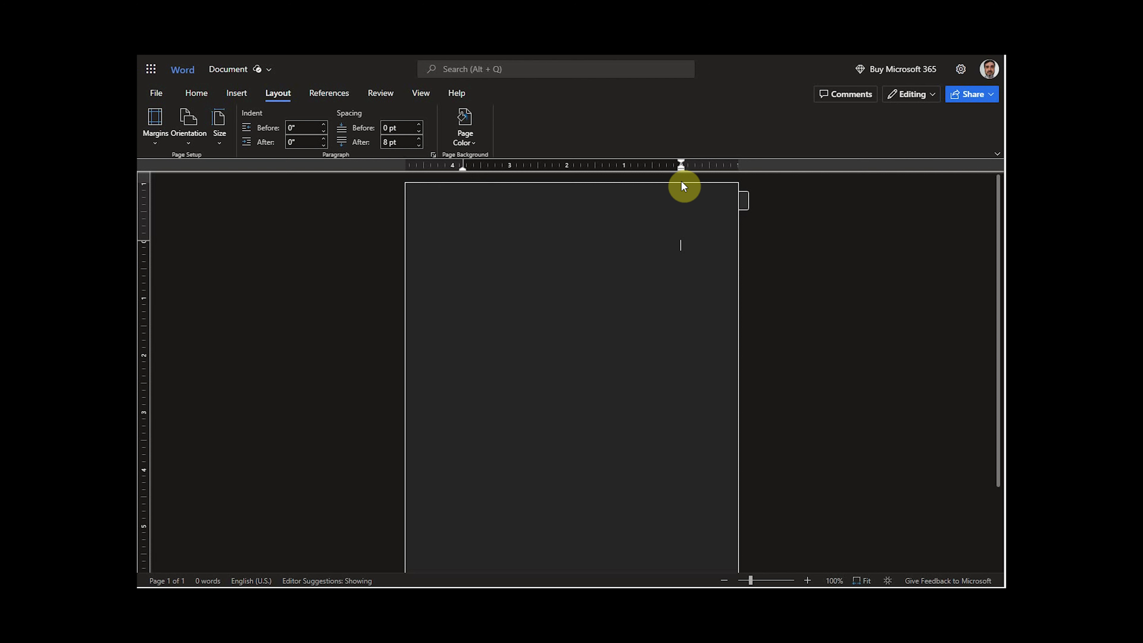
{"action": "left_click_drag", "start_coordinate": [682, 182], "coordinate": [683, 182]}
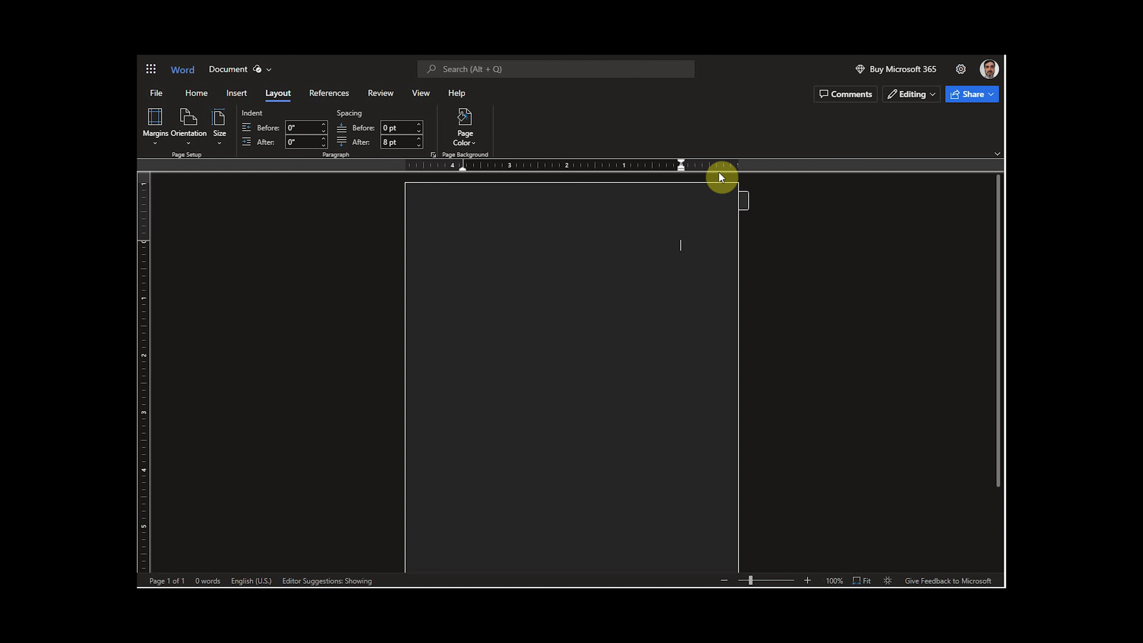
{"action": "left_click", "coordinate": [154, 141]}
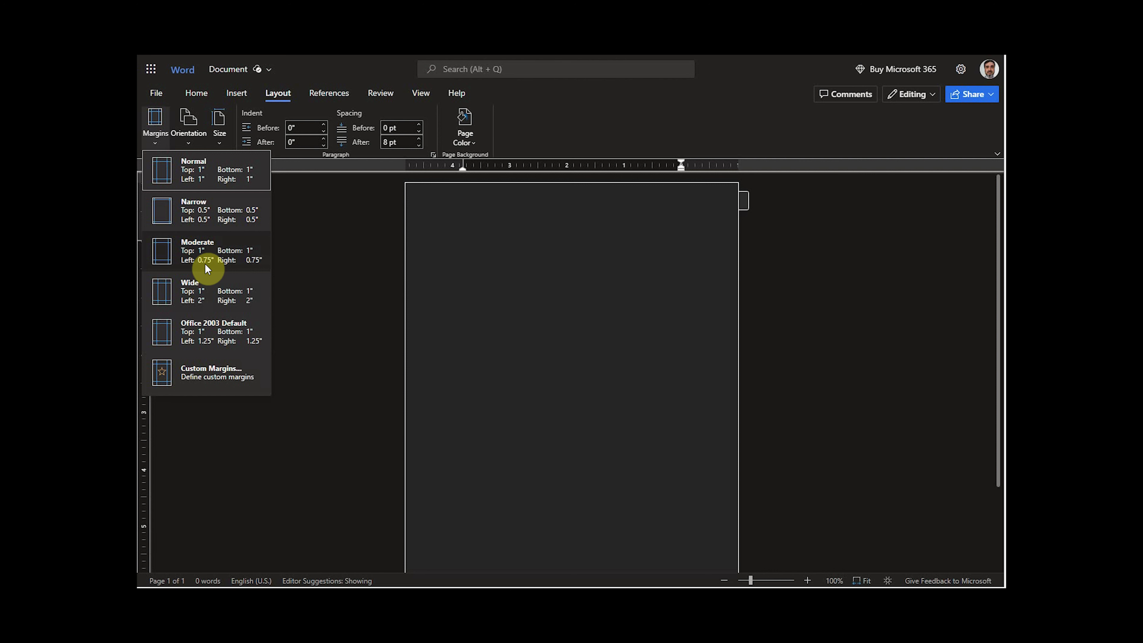
{"action": "left_click", "coordinate": [210, 258]}
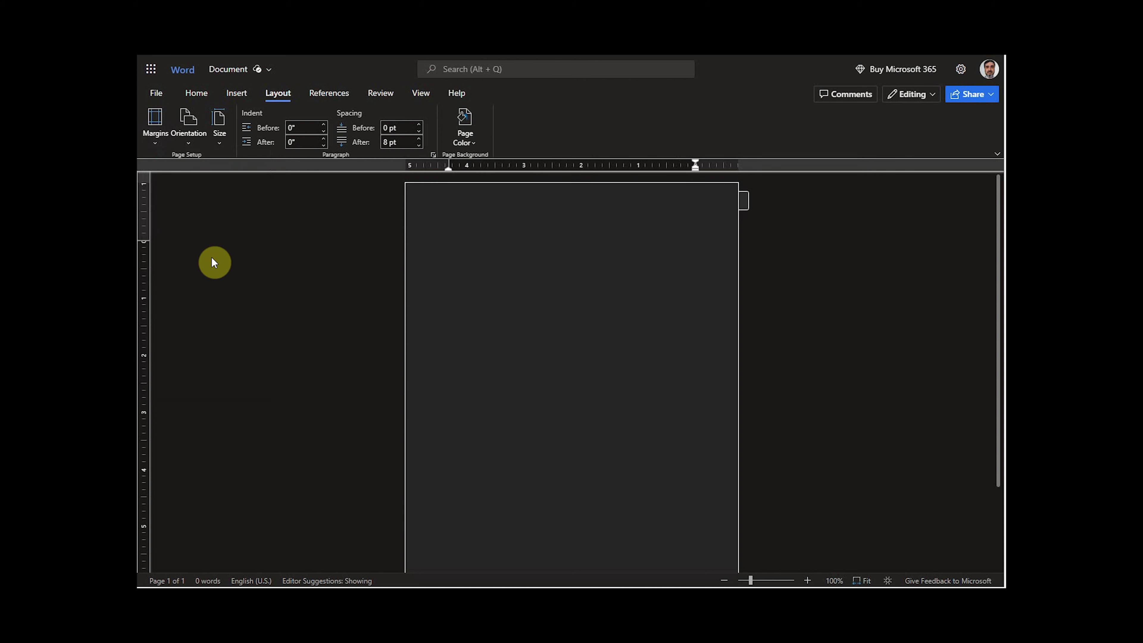
{"action": "left_click", "coordinate": [154, 141]}
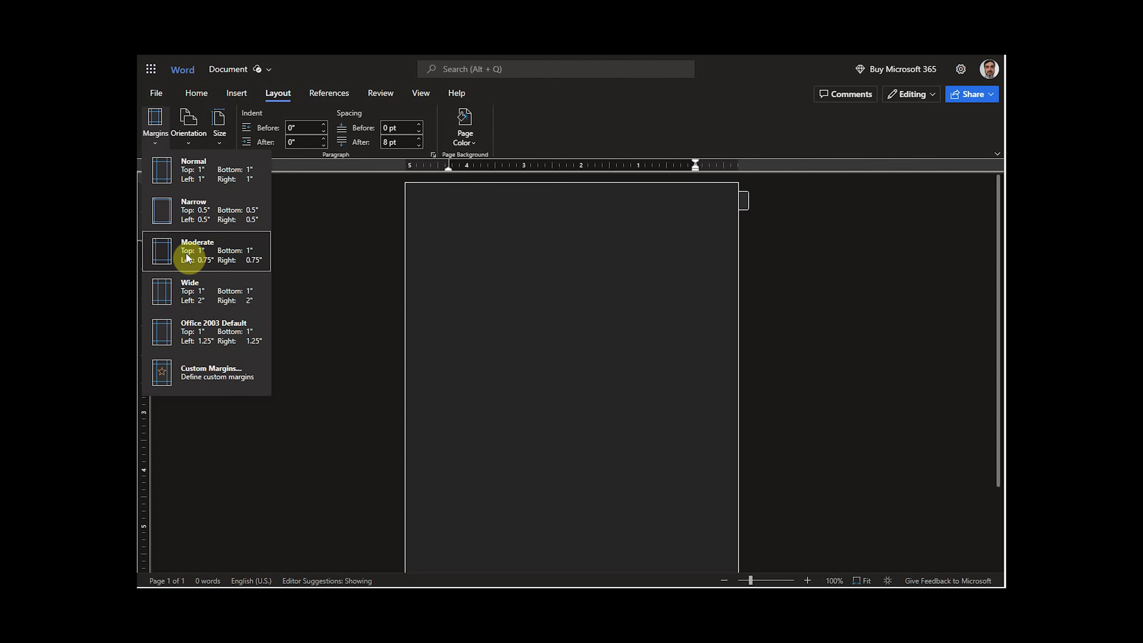
{"action": "left_click", "coordinate": [207, 262]}
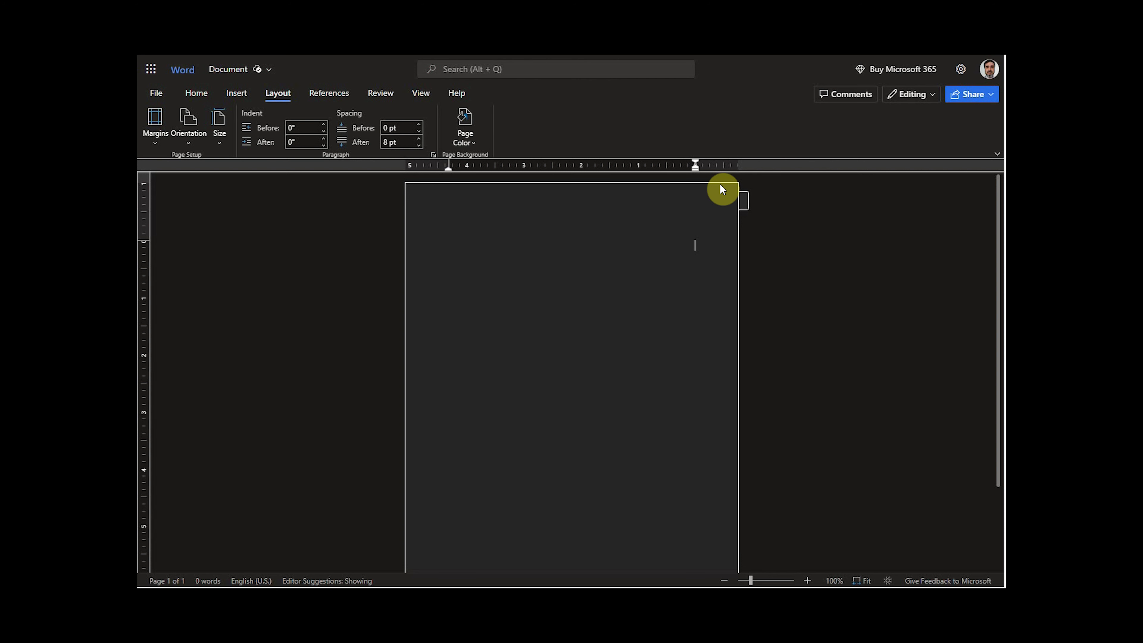
Define custom page margins with the top and bottom both set to 0.75"
{"action": "scroll", "coordinate": [289, 240], "scroll_direction": "down", "scroll_amount": 3}
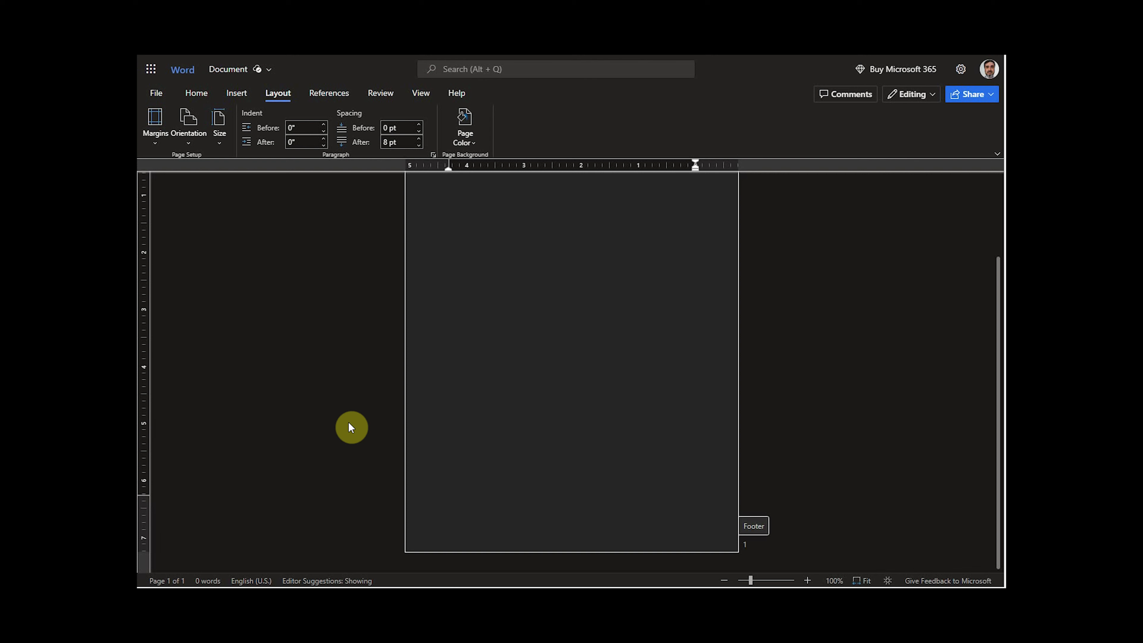
{"action": "left_click", "coordinate": [157, 143]}
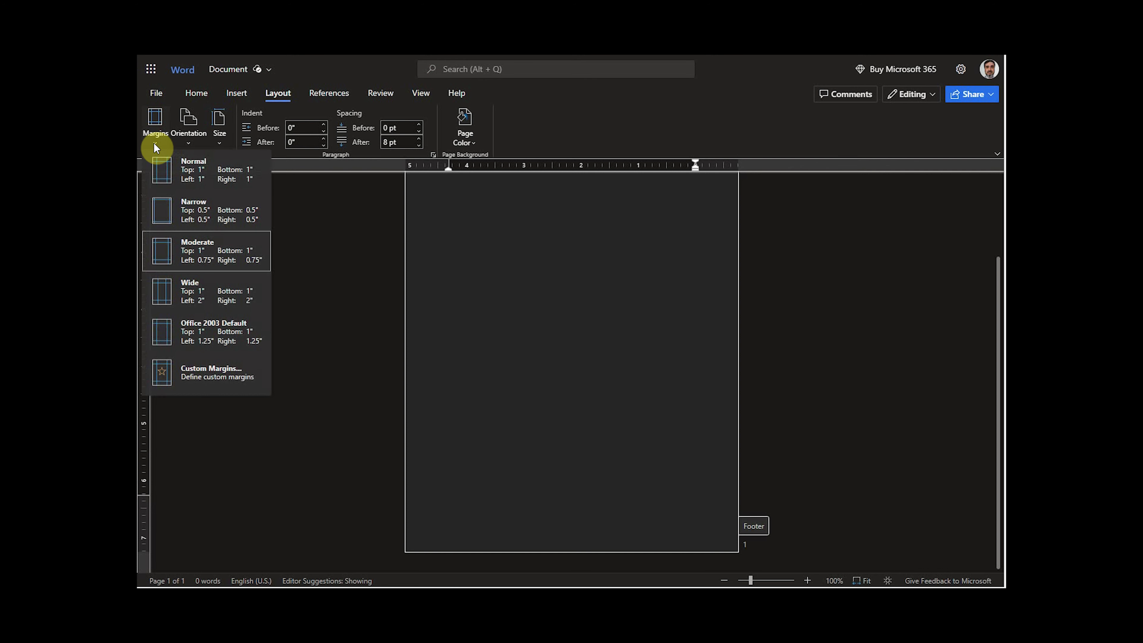
{"action": "left_click", "coordinate": [214, 376]}
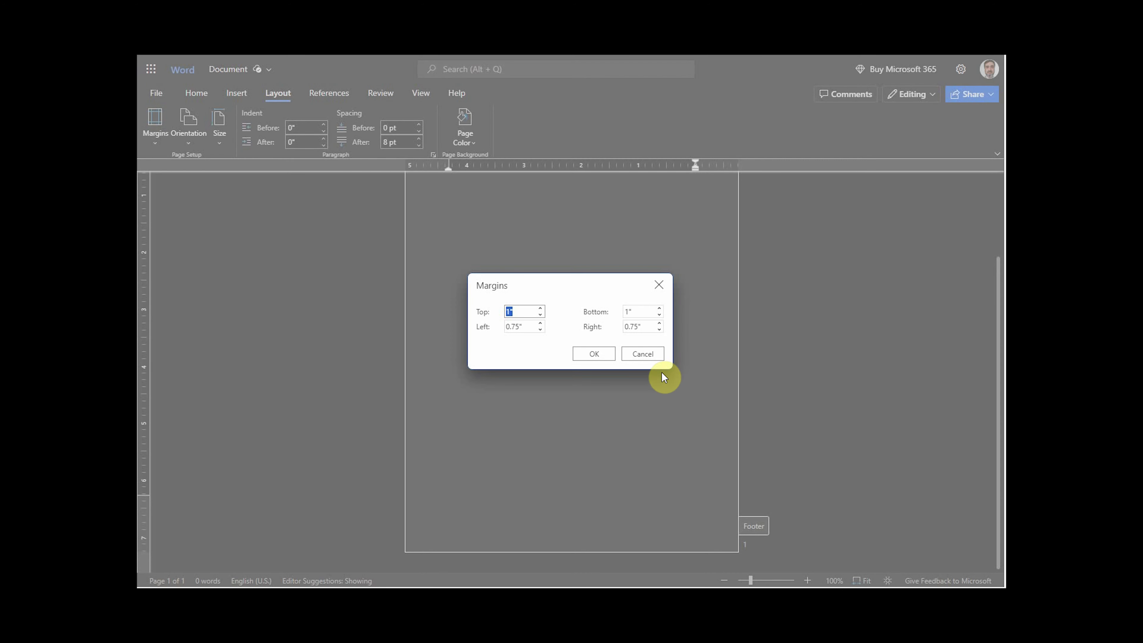
{"action": "double_click", "coordinate": [524, 313]}
{"action": "left_click", "coordinate": [536, 313]}
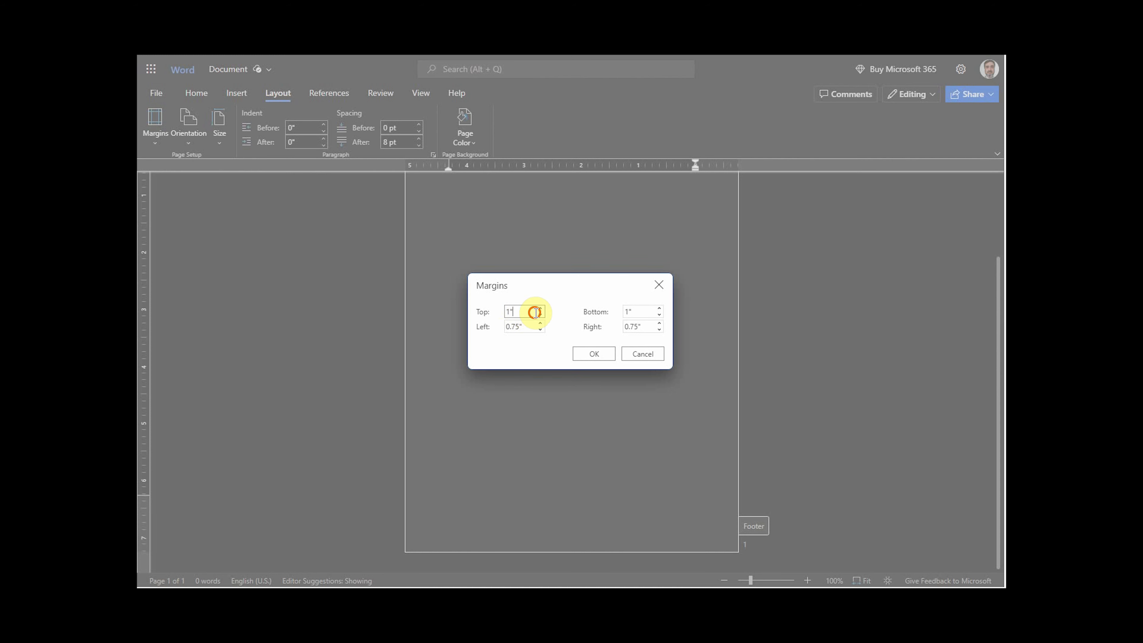
{"action": "type", "text": ".75"}
{"action": "key", "text": "Tab"}
{"action": "key", "text": "Tab"}
{"action": "key", "text": "BackSpace"}
{"action": "type", "text": ".75"}
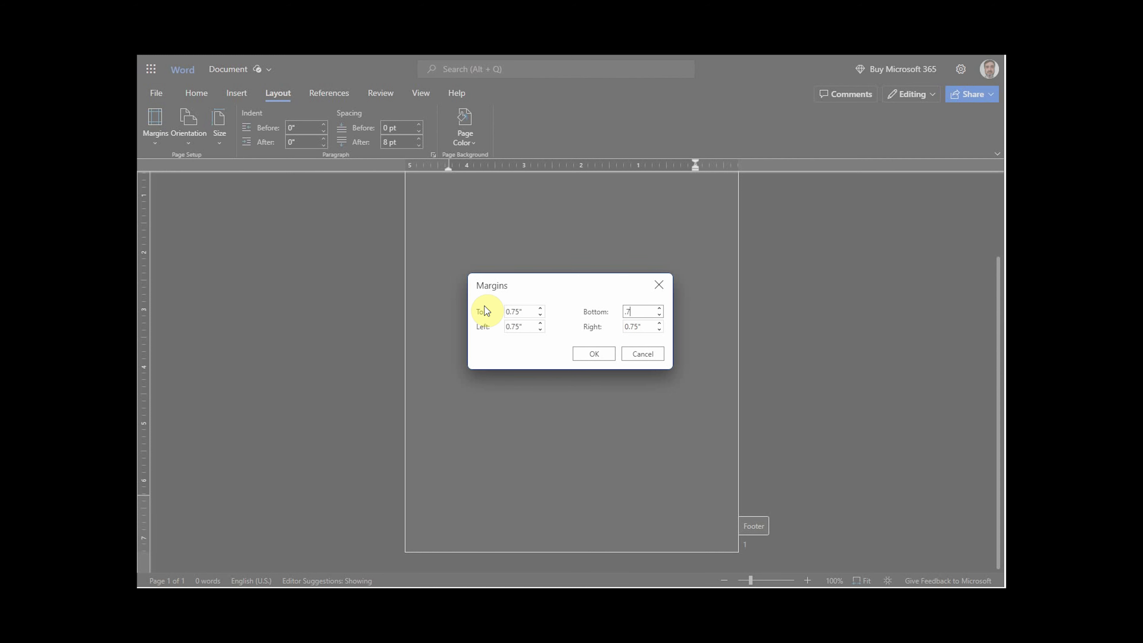
{"action": "left_click", "coordinate": [586, 355]}
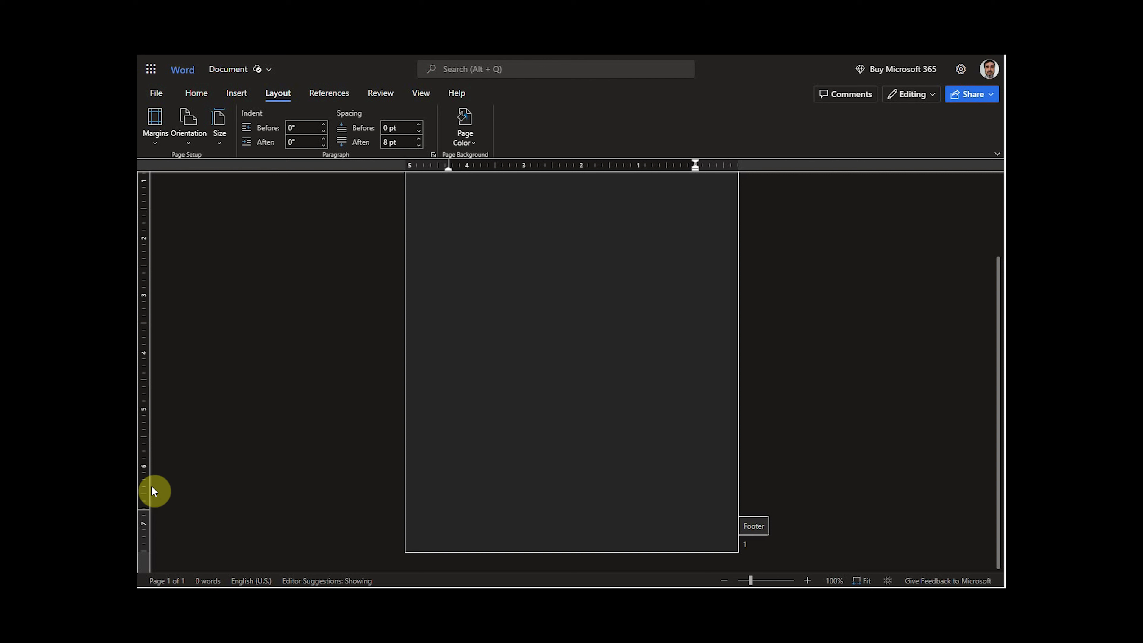
{"action": "scroll", "coordinate": [598, 406], "scroll_direction": "up", "scroll_amount": 2}
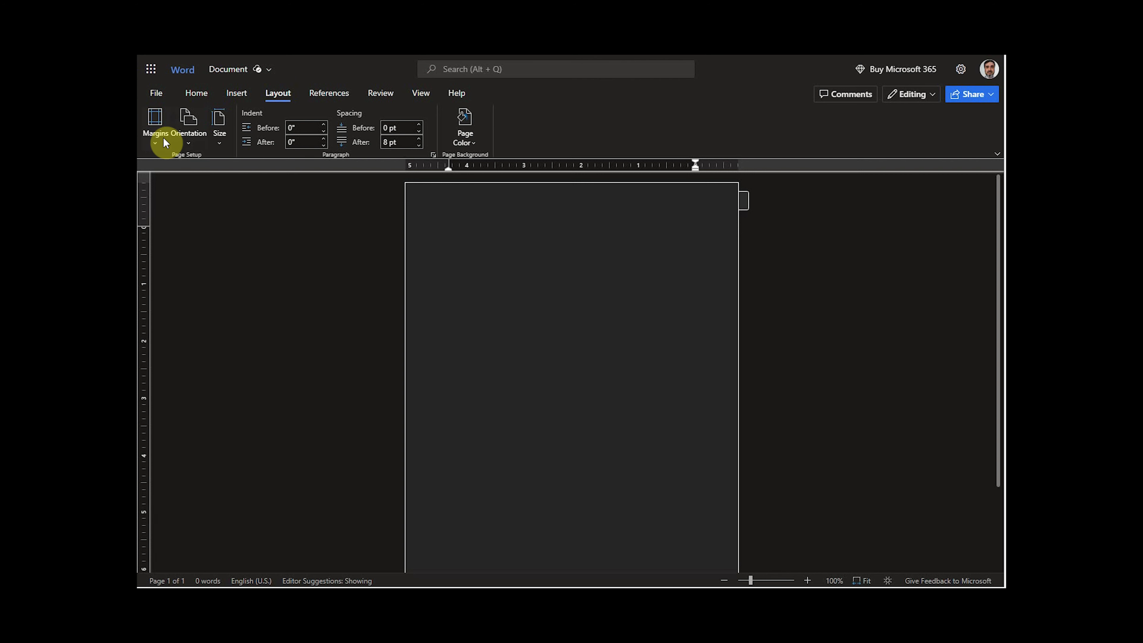
Apply the Office 2003 Default margin preset to the page
{"action": "left_click", "coordinate": [156, 140]}
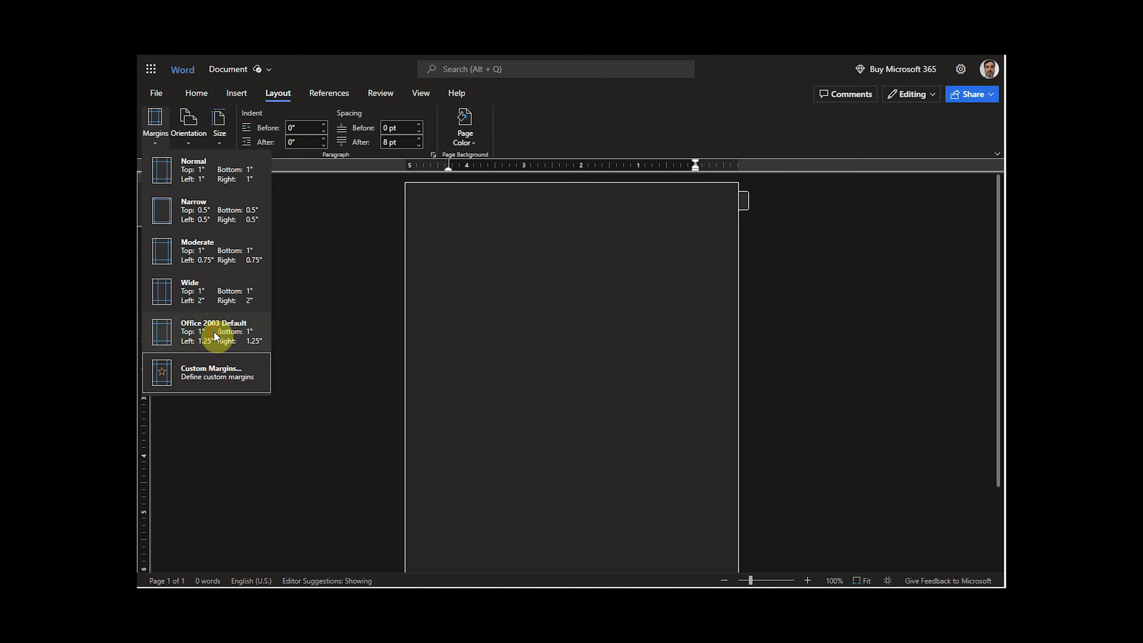
{"action": "left_click", "coordinate": [213, 333]}
Define custom page margins with the top set to 0.7" and the left set to 0.75"
{"action": "left_click", "coordinate": [156, 147]}
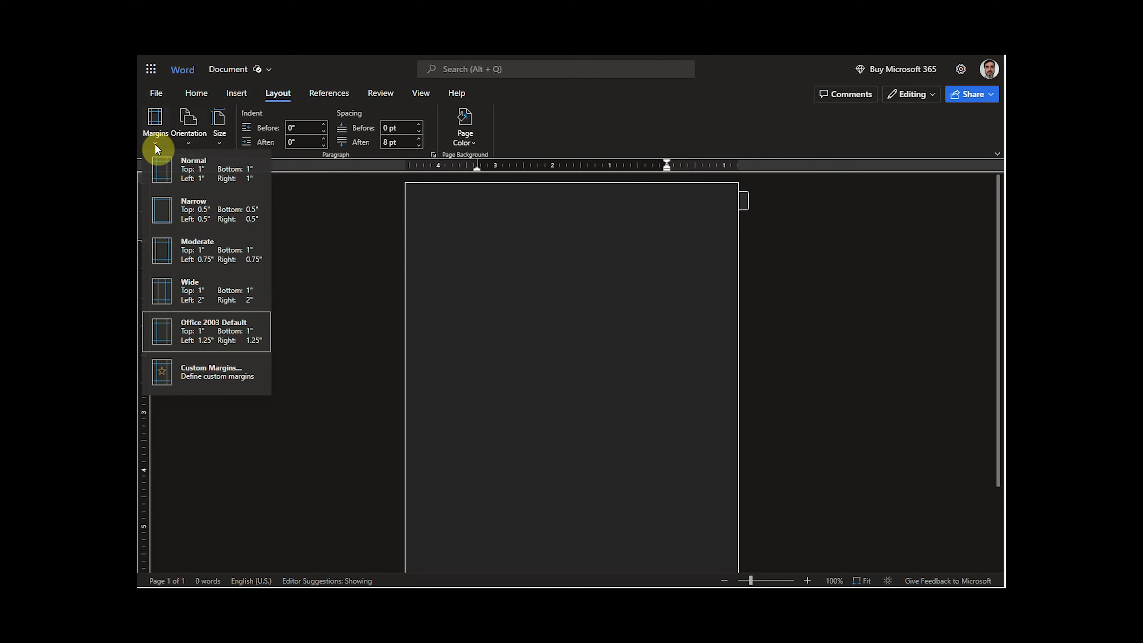
{"action": "left_click", "coordinate": [220, 374]}
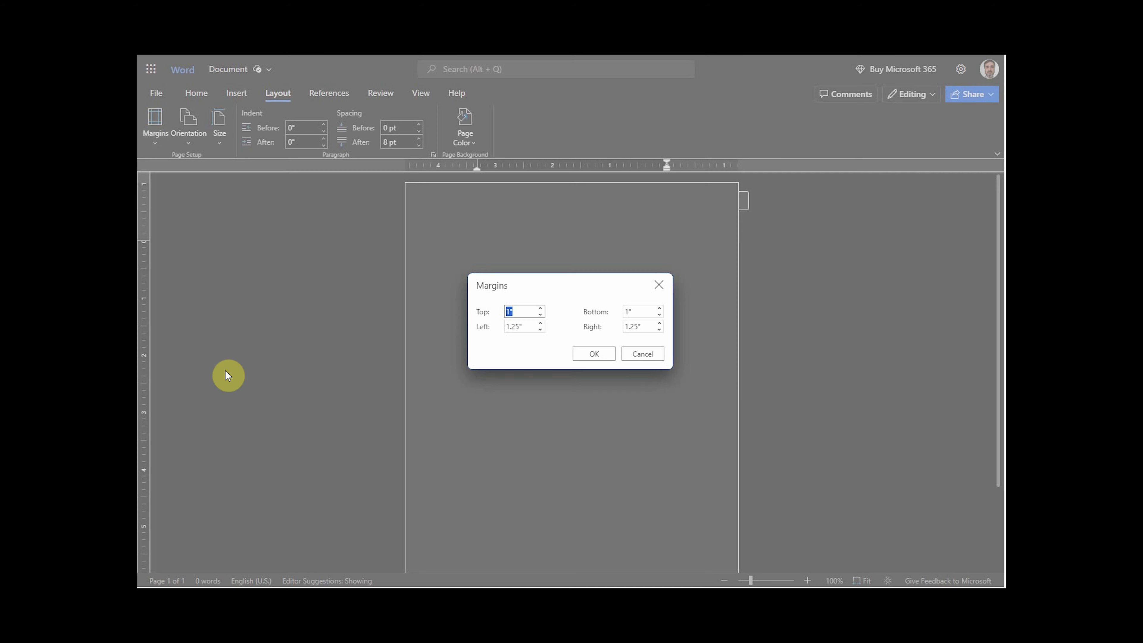
{"action": "key", "text": "BackSpace"}
{"action": "type", "text": "0.7"}
{"action": "key", "text": "Tab"}
{"action": "key", "text": "BackSpace"}
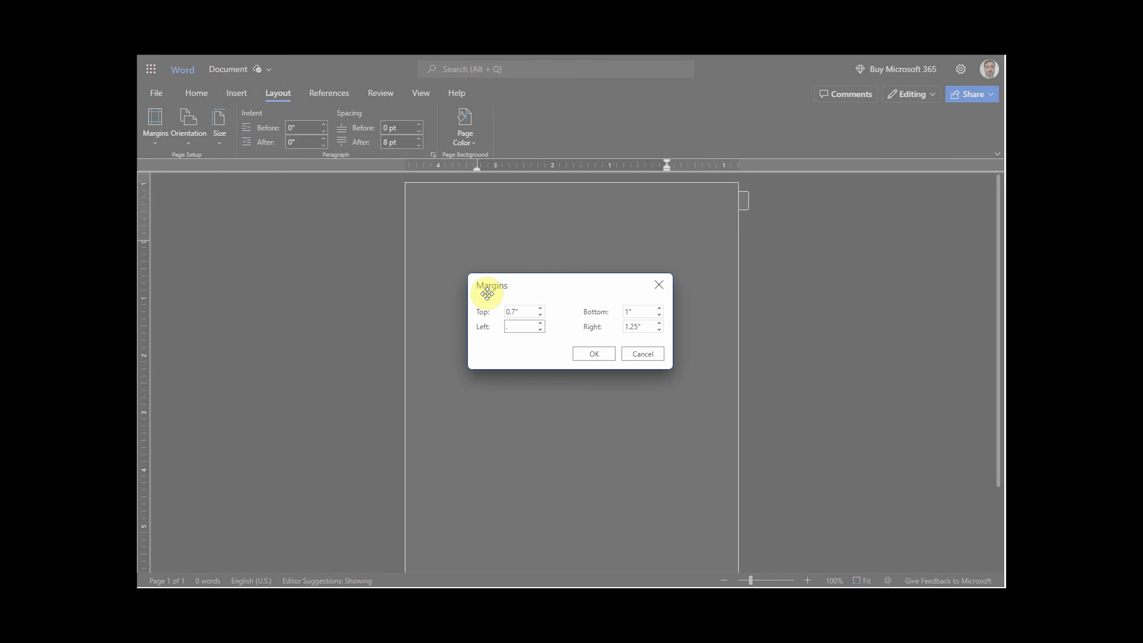
{"action": "type", "text": ".75"}
Set the bottom margin to 0.7" and the right margin to 0.75", and apply the custom margins to the page
{"action": "key", "text": "Tab"}
{"action": "key", "text": "BackSpace"}
{"action": "type", "text": ".7"}
{"action": "key", "text": "Tab"}
{"action": "key", "text": "BackSpace"}
{"action": "type", "text": ".7"}
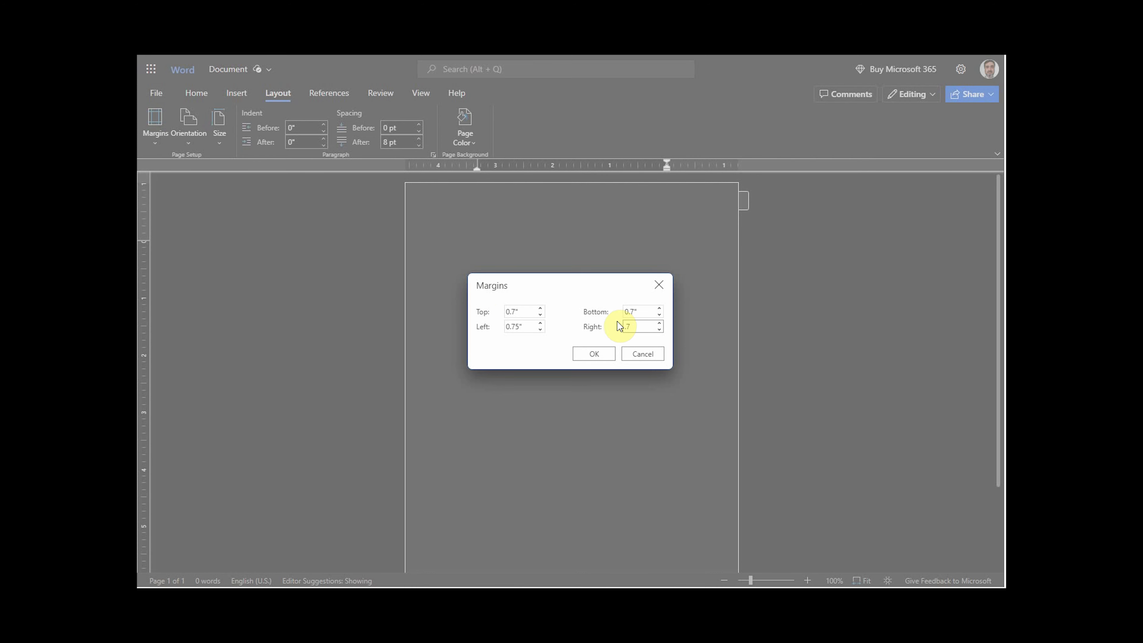
{"action": "type", "text": "5"}
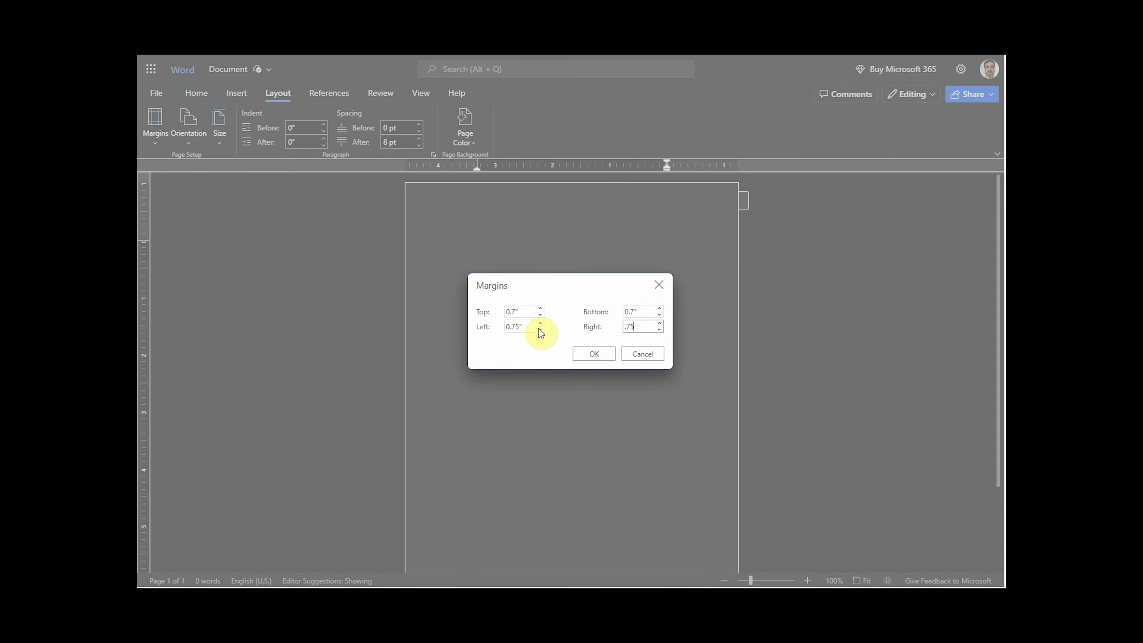
{"action": "left_click", "coordinate": [602, 356]}
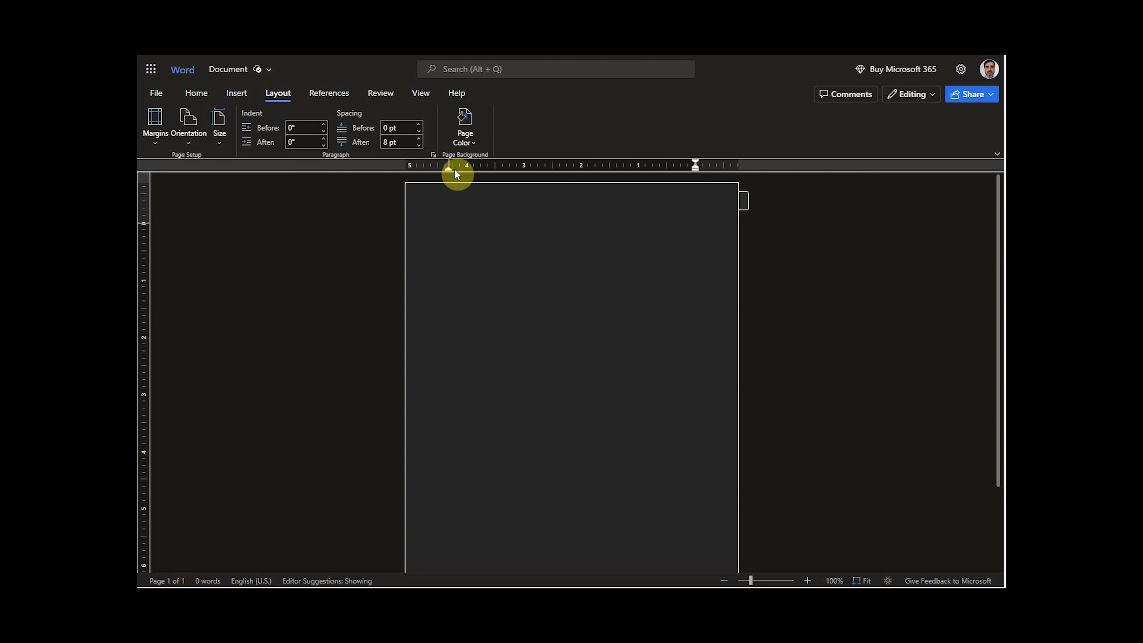
{"action": "scroll", "coordinate": [612, 254], "scroll_direction": "down", "scroll_amount": 3}
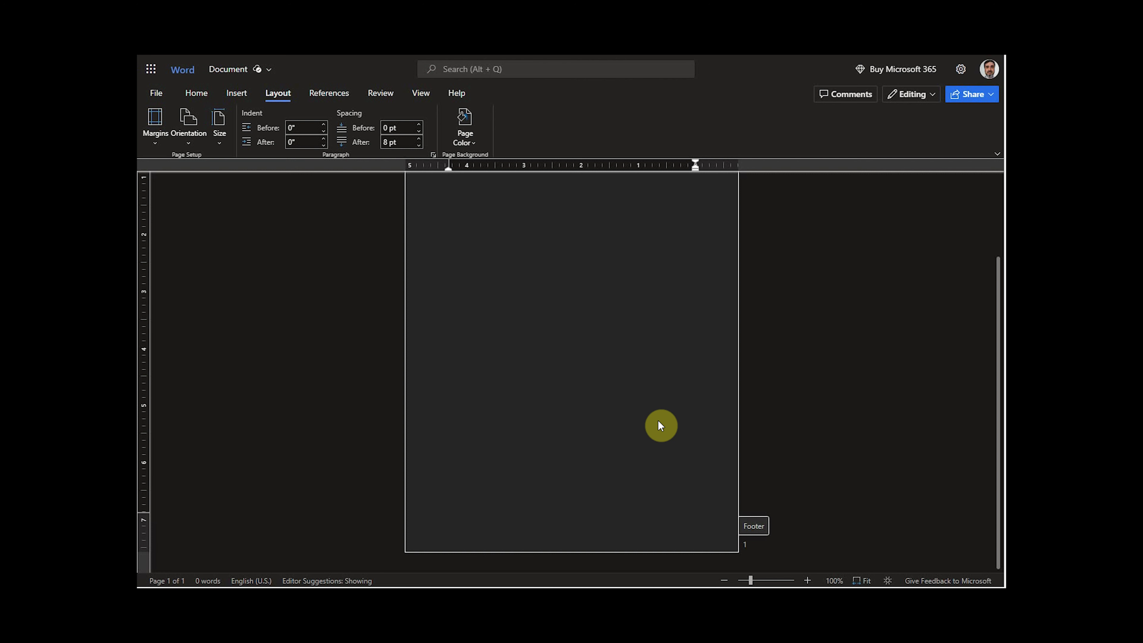
{"action": "scroll", "coordinate": [678, 425], "scroll_direction": "up", "scroll_amount": 3}
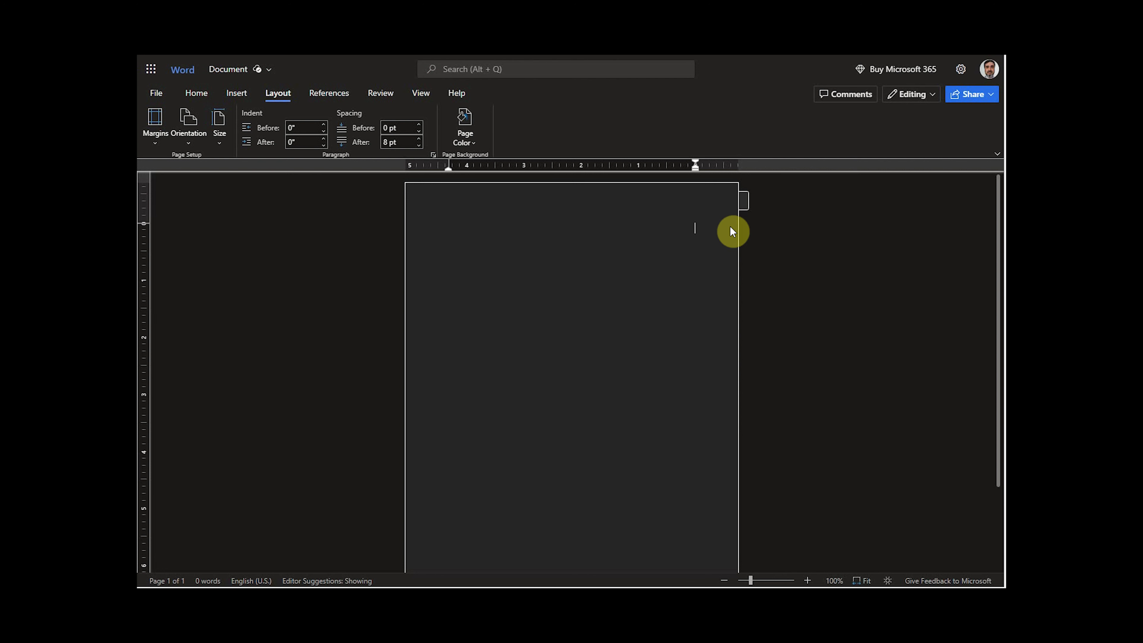
{"action": "left_click", "coordinate": [809, 234]}
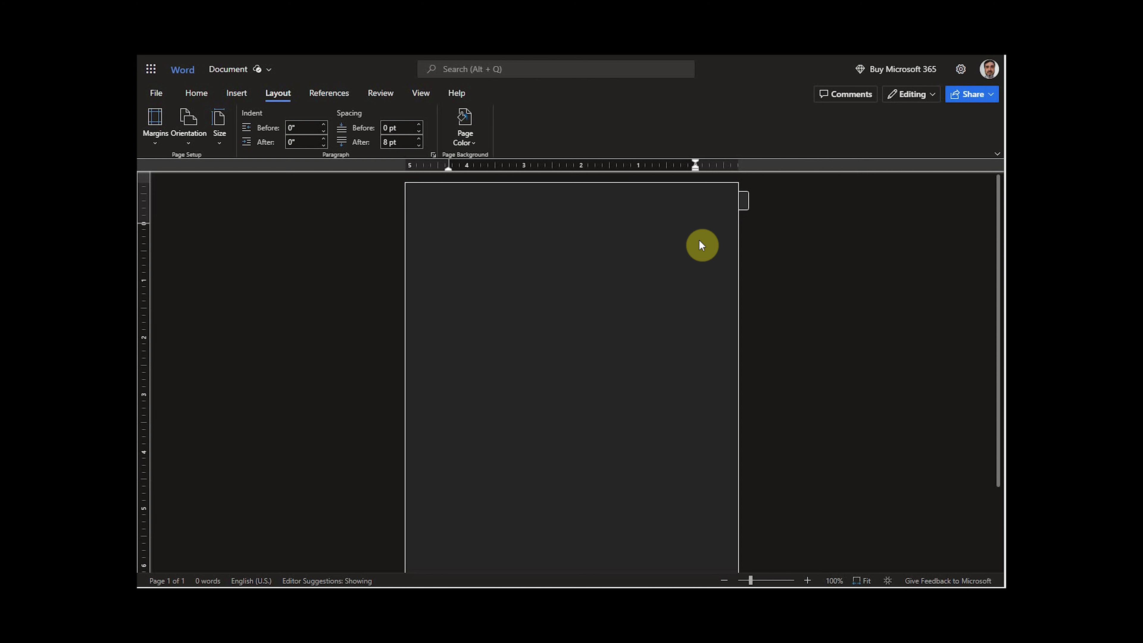
Switch to Notepad and copy the first Urdu article, from its heading "طب کی تاریخ کا انوکھا واقعہ" through its last paragraph
{"action": "left_click", "coordinate": [195, 93]}
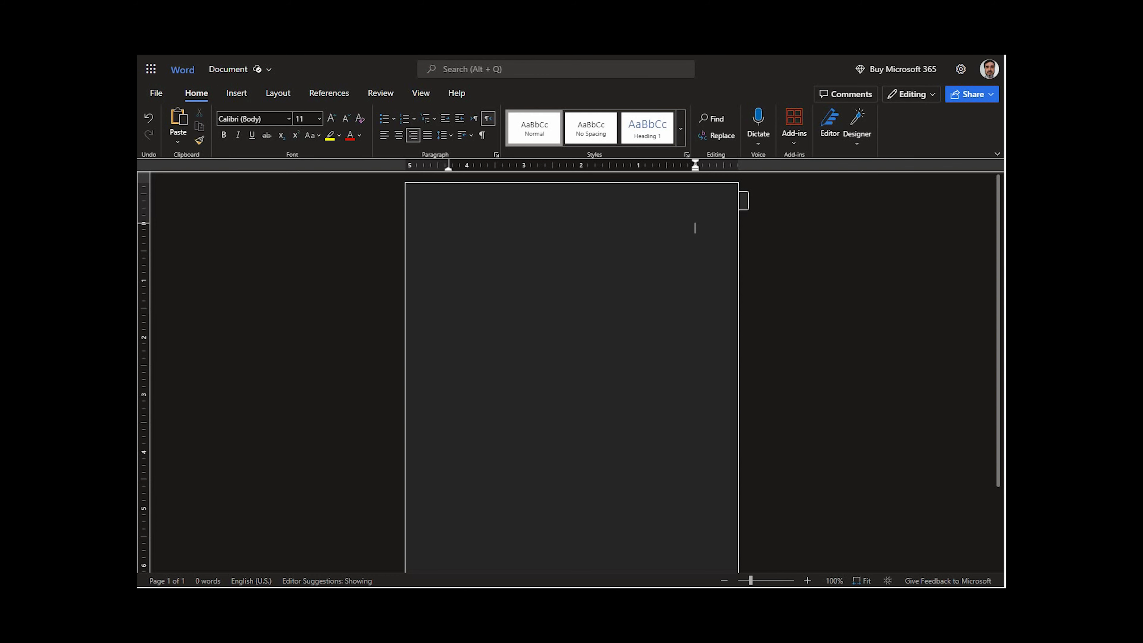
{"action": "key", "text": "alt+Tab"}
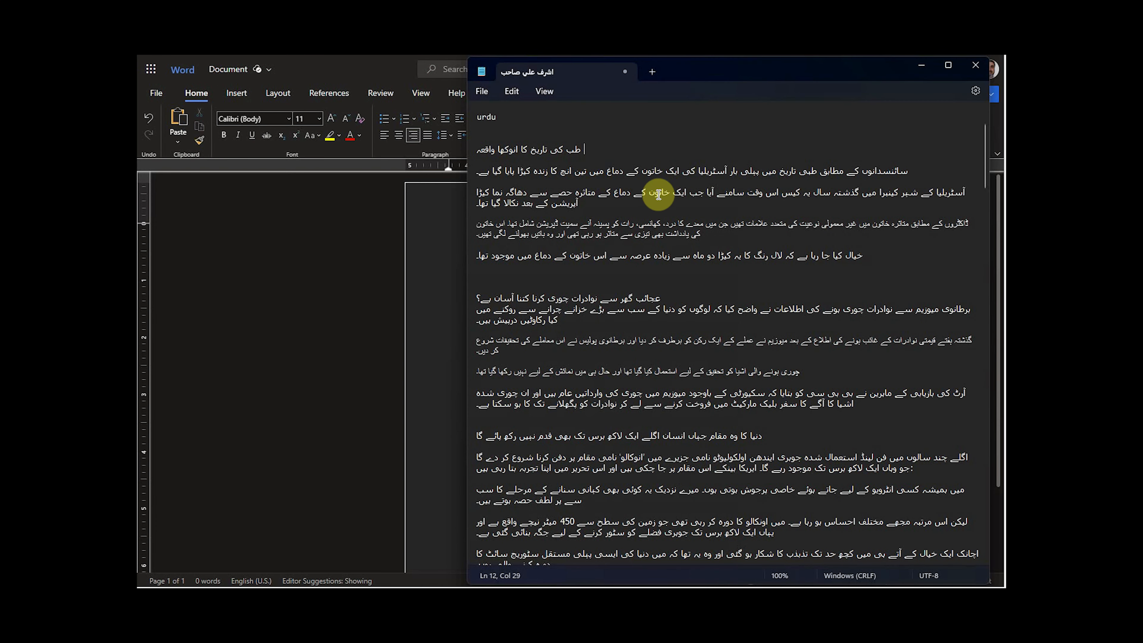
{"action": "left_click_drag", "start_coordinate": [581, 153], "coordinate": [471, 258]}
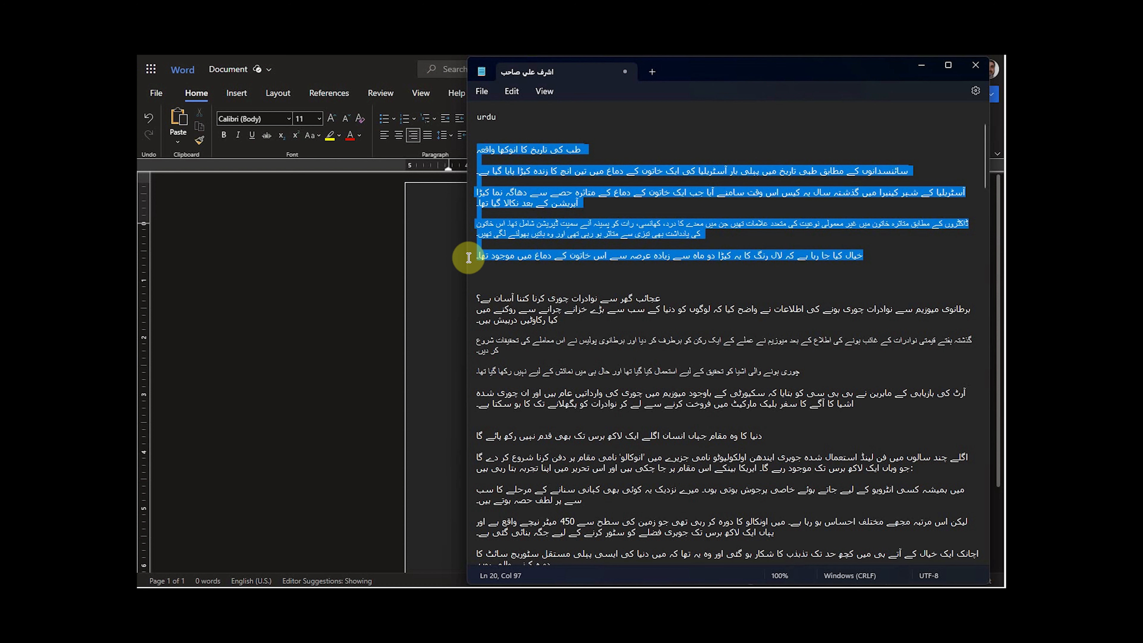
{"action": "right_click", "coordinate": [532, 197]}
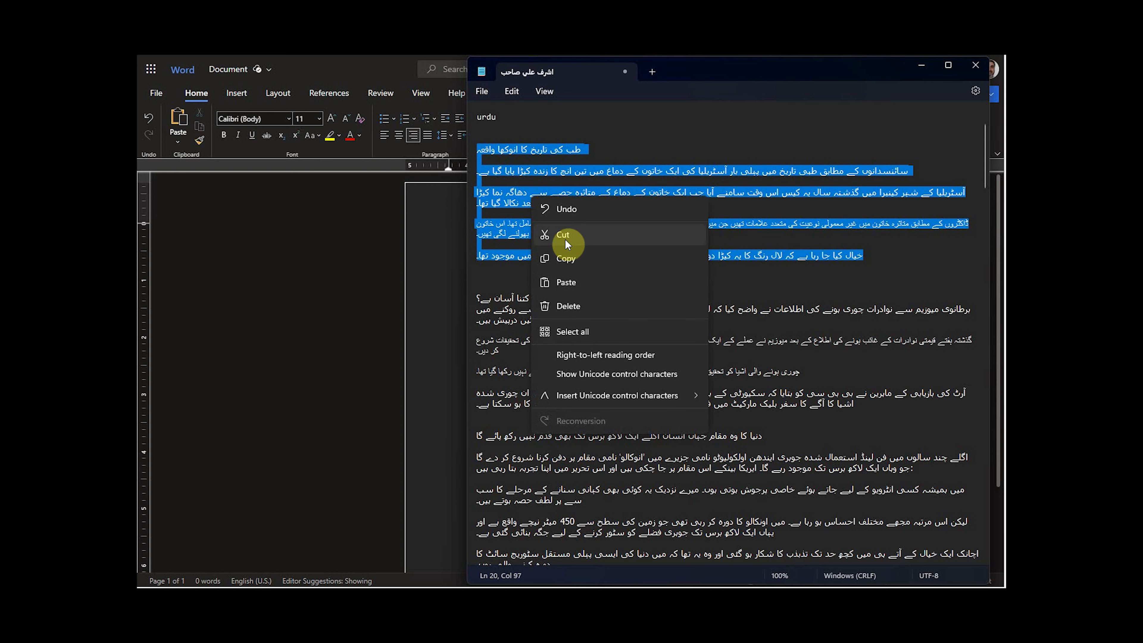
{"action": "left_click", "coordinate": [565, 257]}
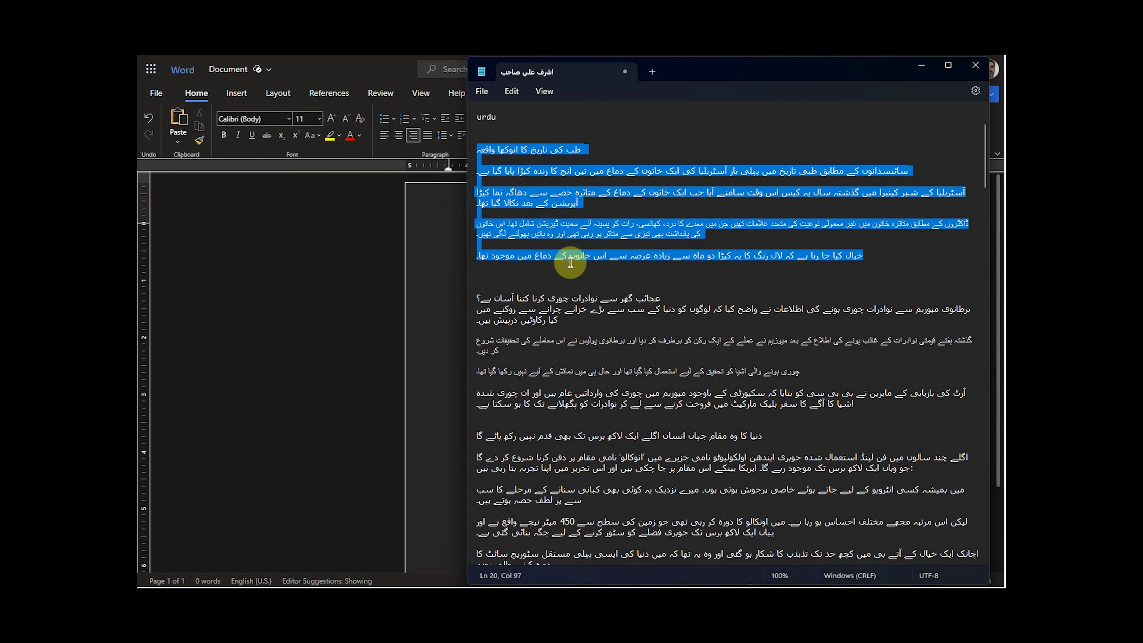
Return to the Word document and paste the copied Urdu article at the start of the page
{"action": "left_click", "coordinate": [463, 251]}
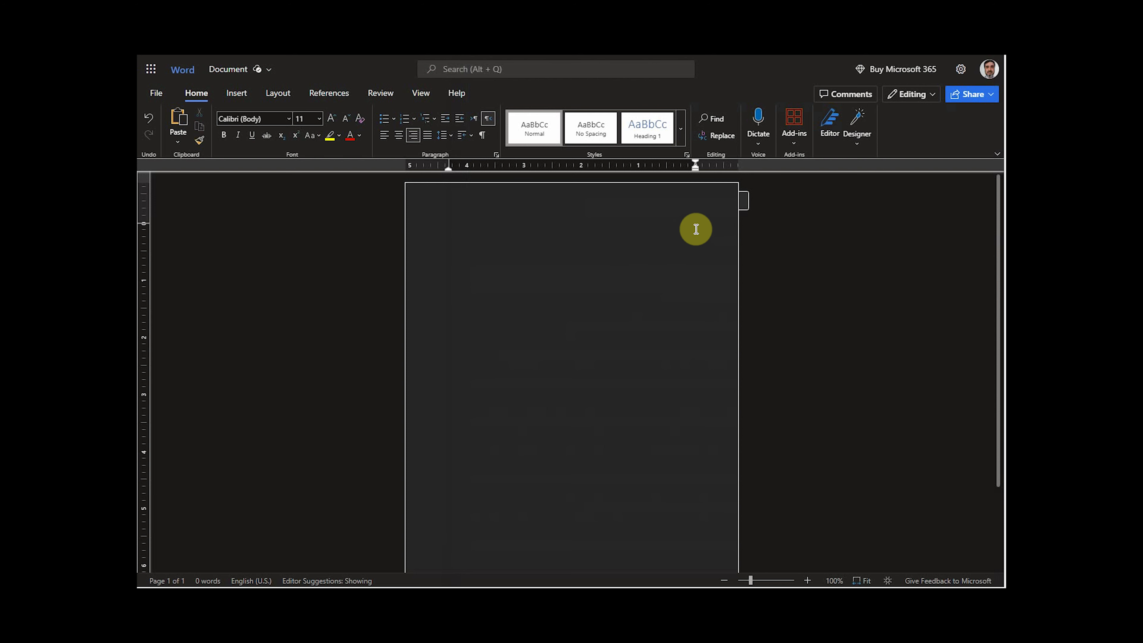
{"action": "right_click", "coordinate": [696, 229]}
{"action": "left_click", "coordinate": [740, 303]}
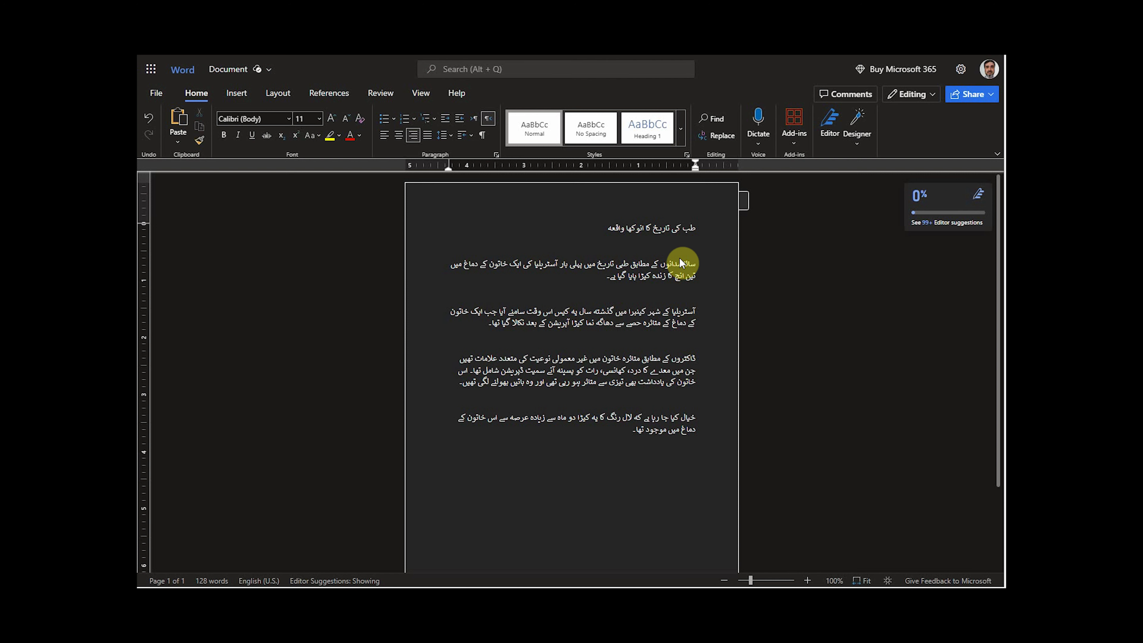
Remove the blank line below the article heading and merge the first two body paragraphs into one
{"action": "left_click", "coordinate": [696, 249]}
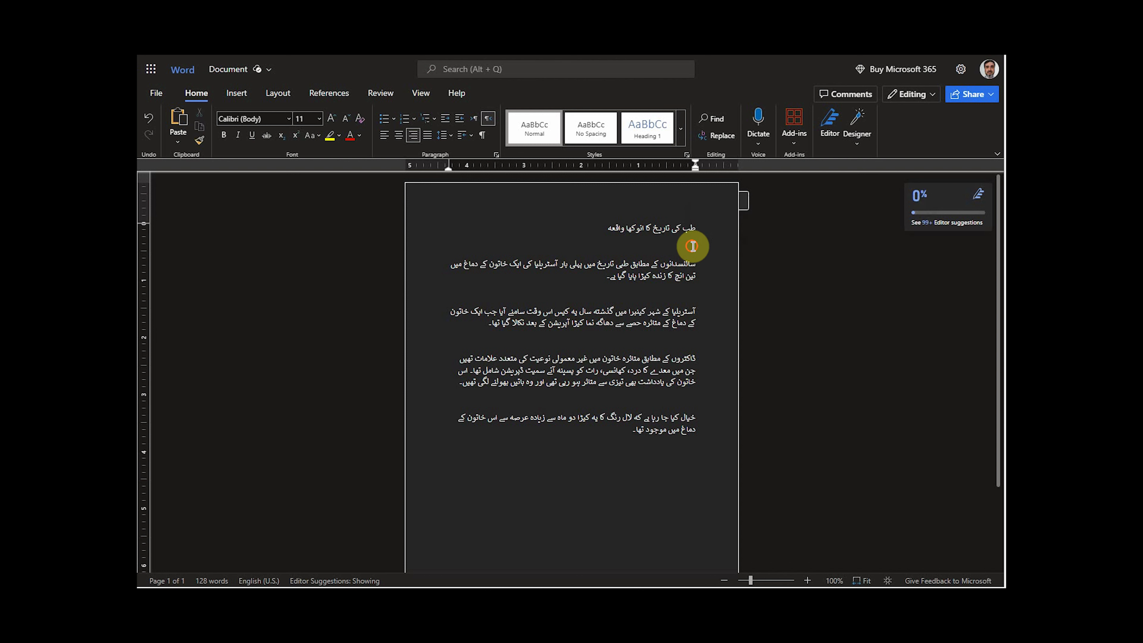
{"action": "key", "text": "BackSpace"}
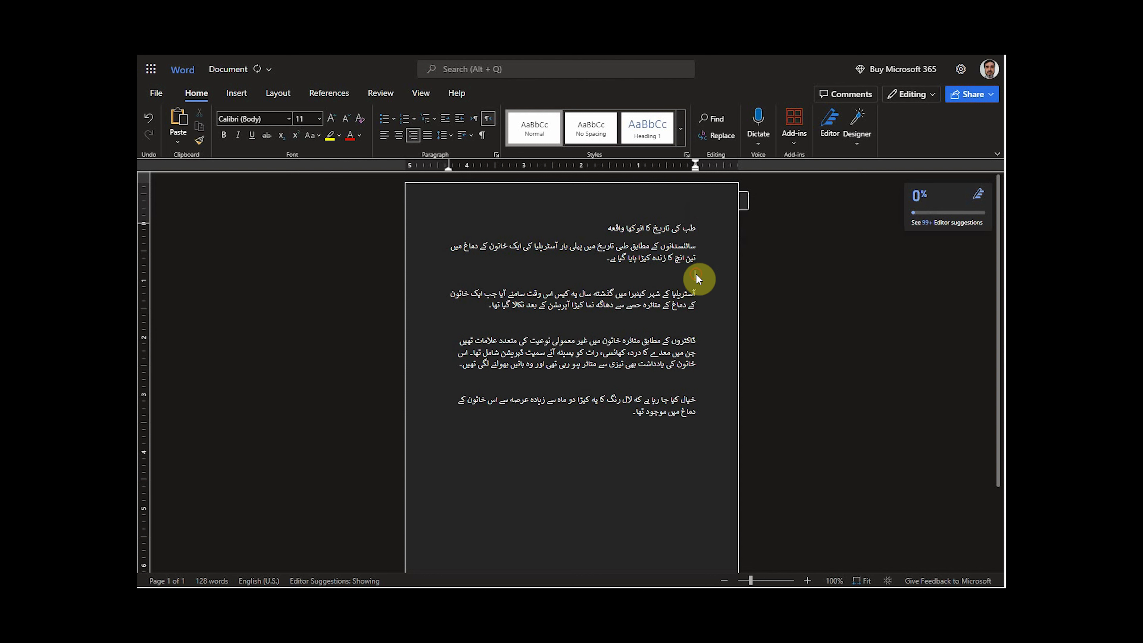
{"action": "key", "text": "Delete"}
{"action": "left_click", "coordinate": [605, 258]}
{"action": "key", "text": "Delete"}
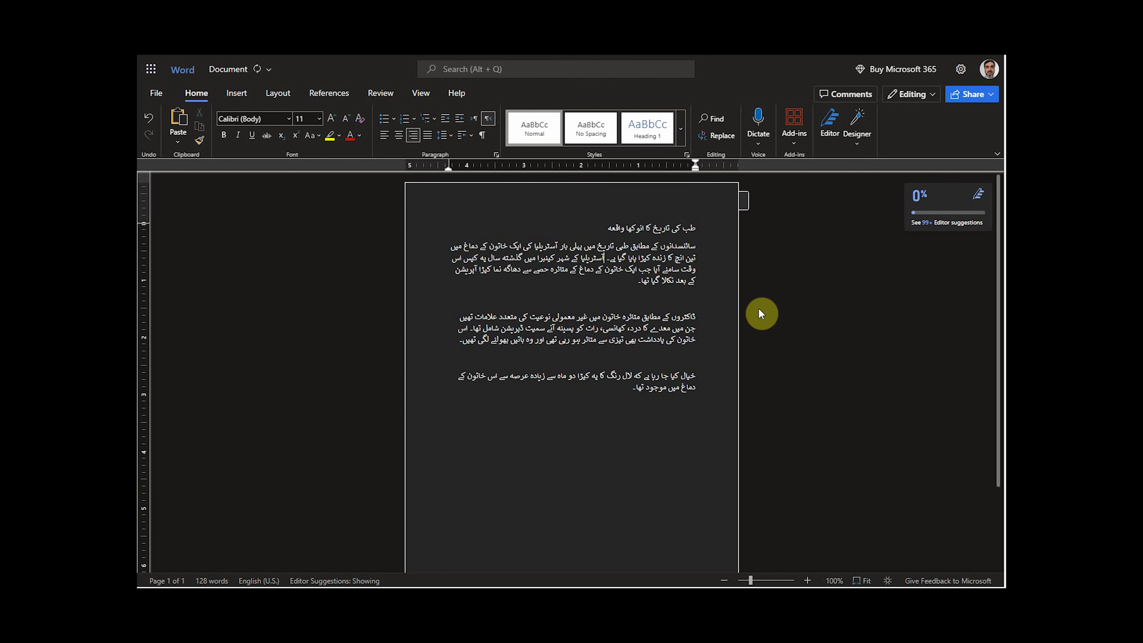
Delete the remaining blank lines between the body paragraphs and join the last paragraph to the one before it
{"action": "left_click", "coordinate": [694, 298]}
{"action": "key", "text": "Delete"}
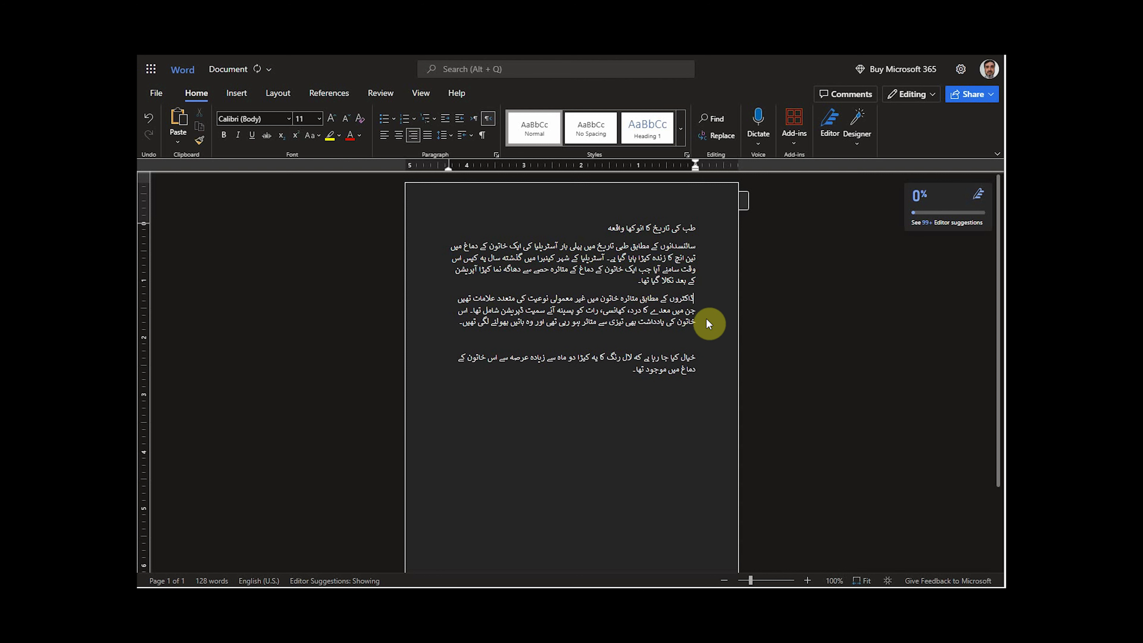
{"action": "left_click", "coordinate": [676, 334]}
{"action": "key", "text": "Delete"}
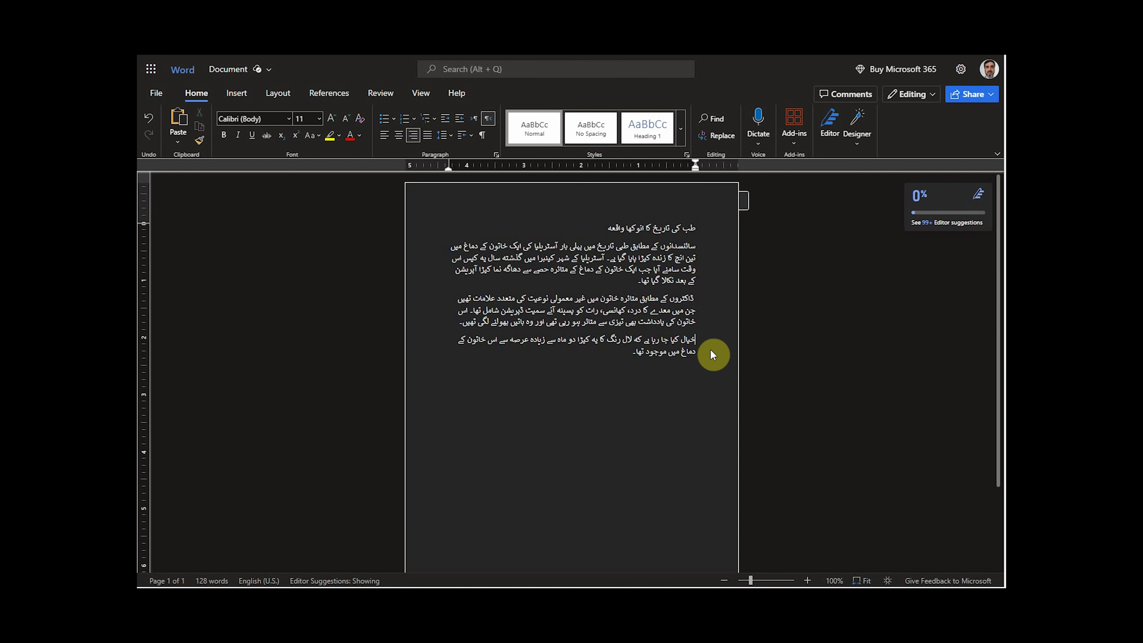
{"action": "key", "text": "BackSpace"}
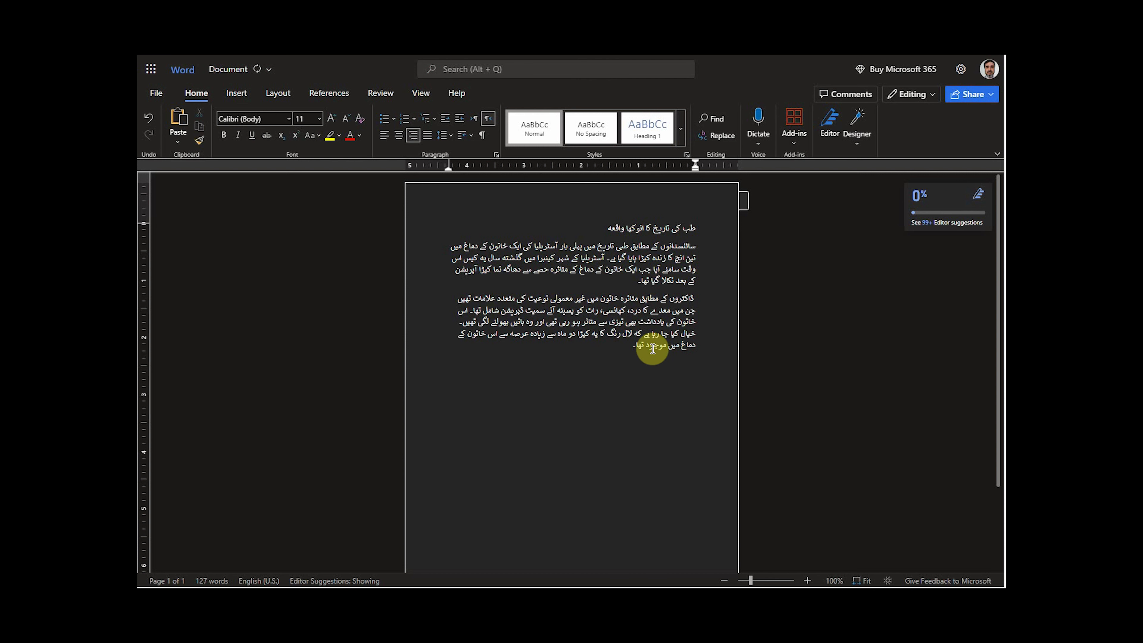
Select all the text and look through the expanded list of free fonts down to the premium ones
{"action": "left_click", "coordinate": [653, 228]}
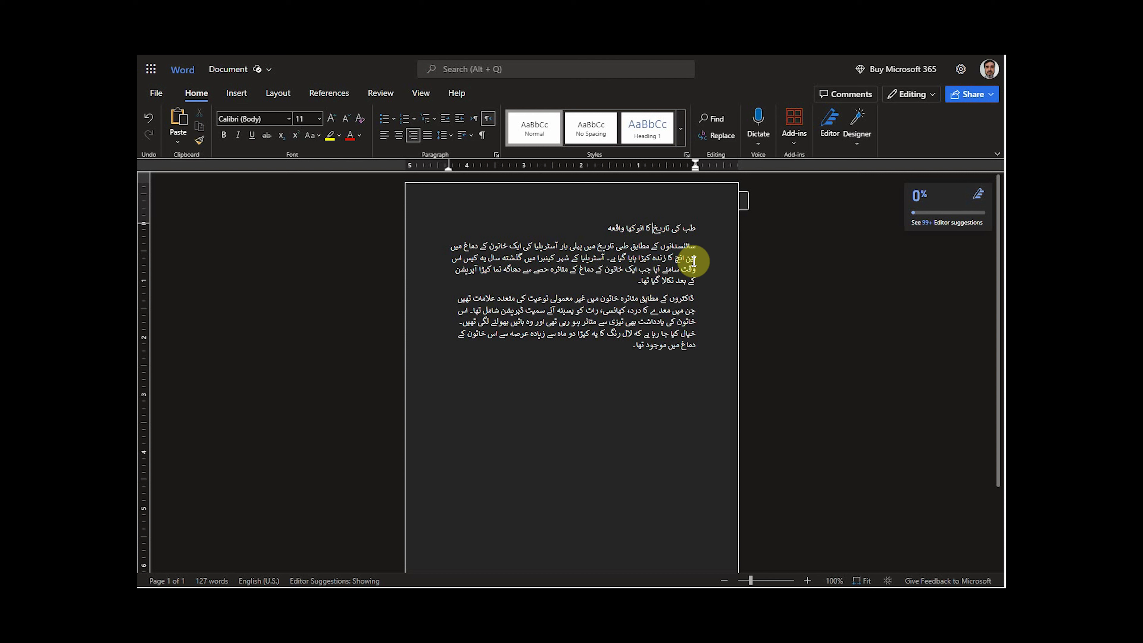
{"action": "key", "text": "ctrl+a"}
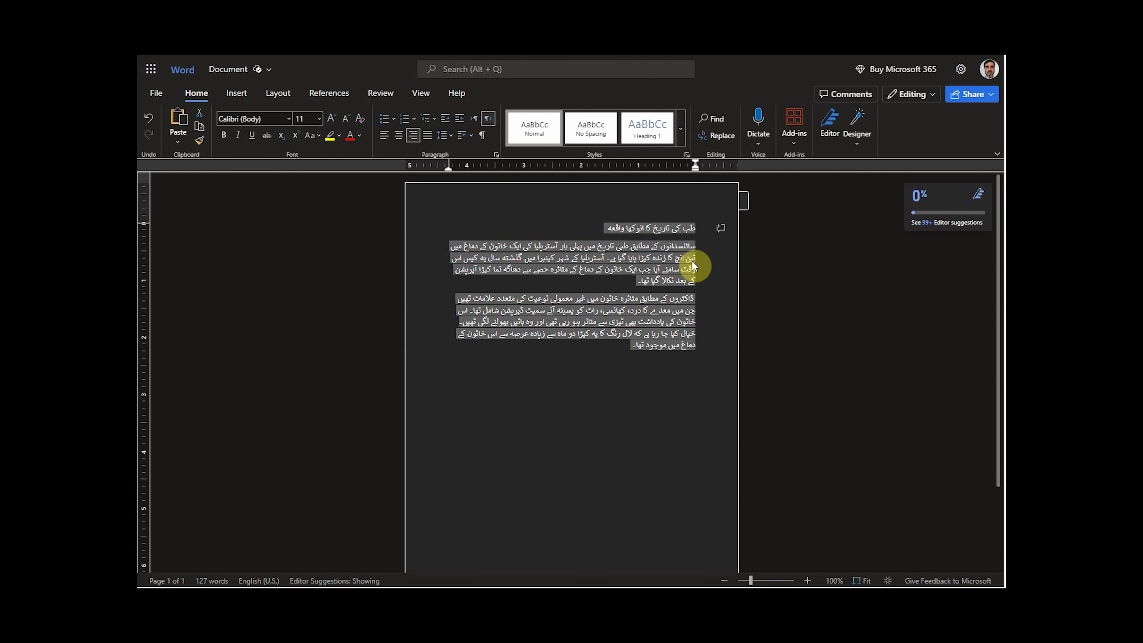
{"action": "left_click", "coordinate": [288, 118]}
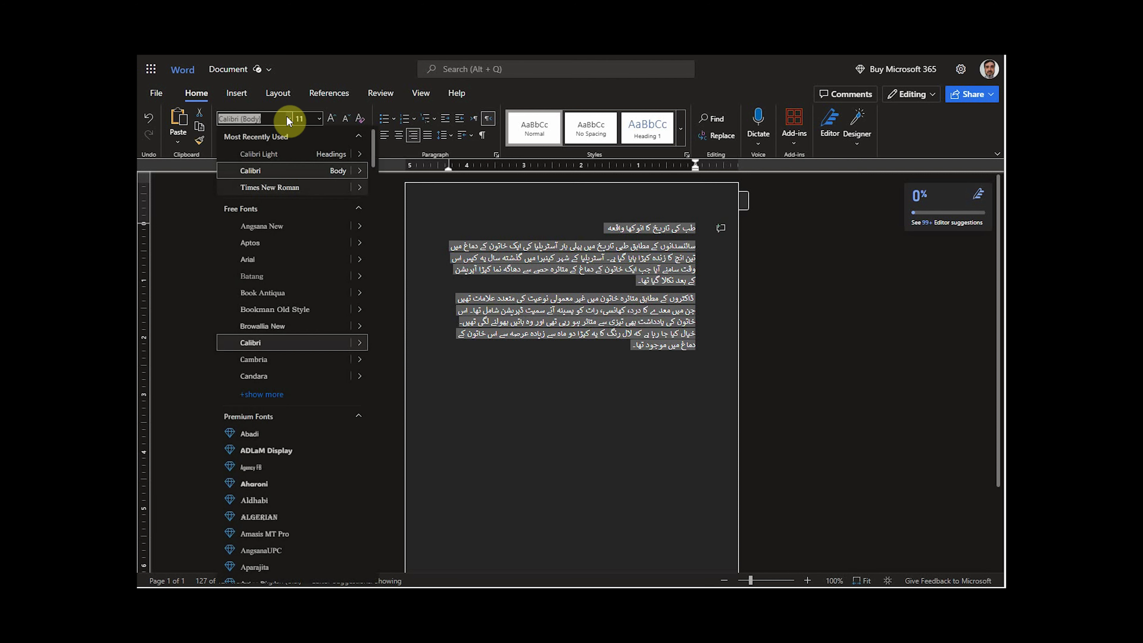
{"action": "mouse_move", "coordinate": [365, 175]}
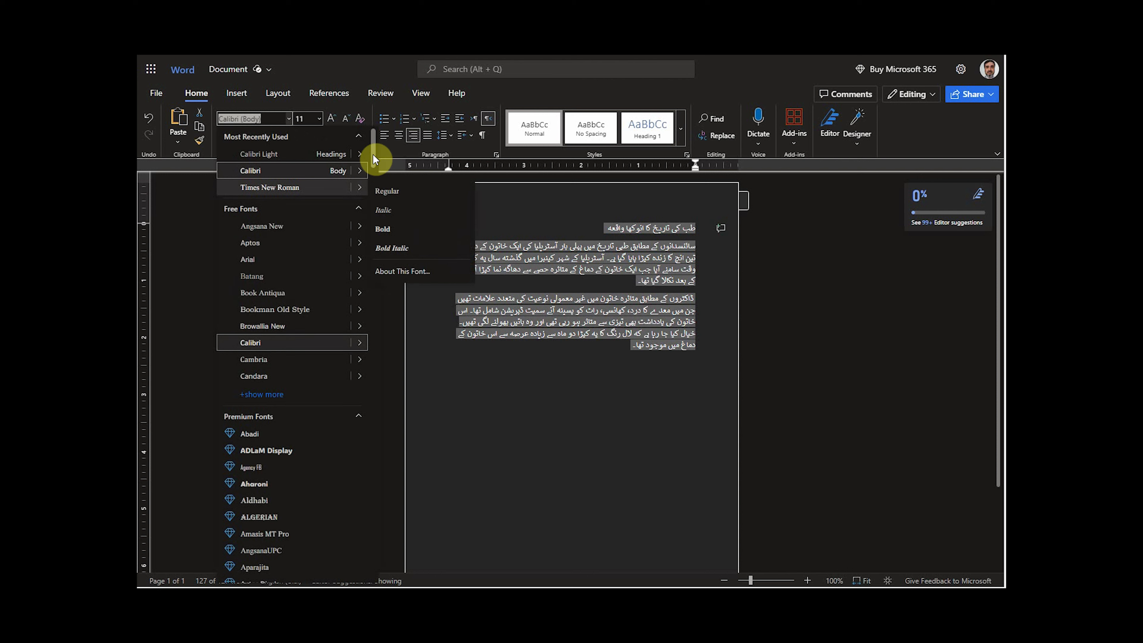
{"action": "left_click", "coordinate": [247, 395]}
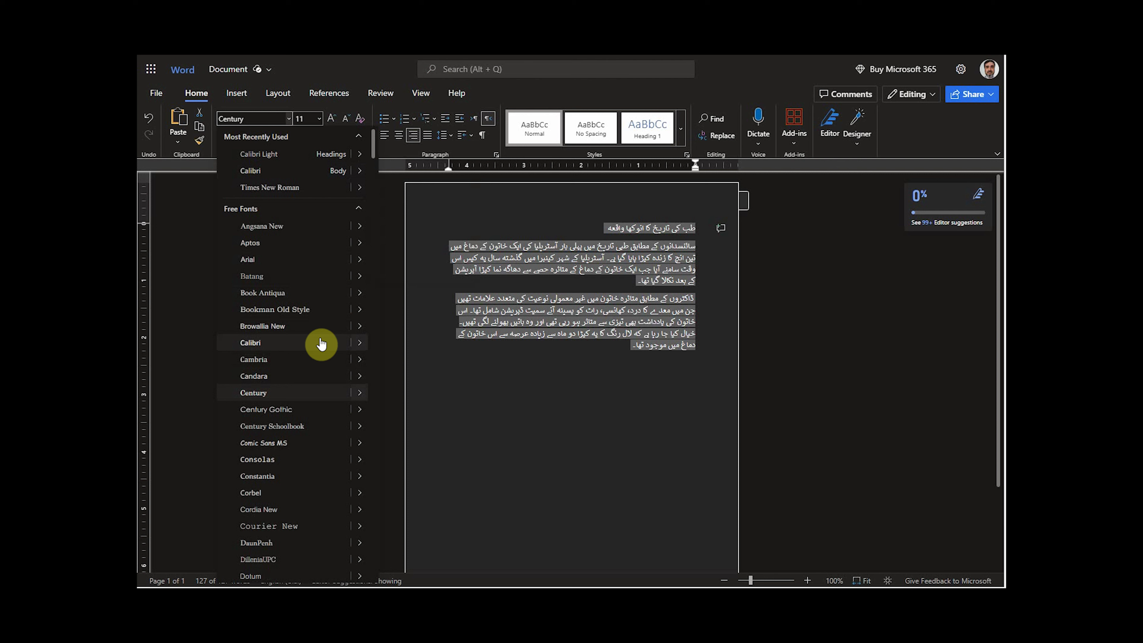
{"action": "scroll", "coordinate": [321, 344], "scroll_direction": "down", "scroll_amount": 15}
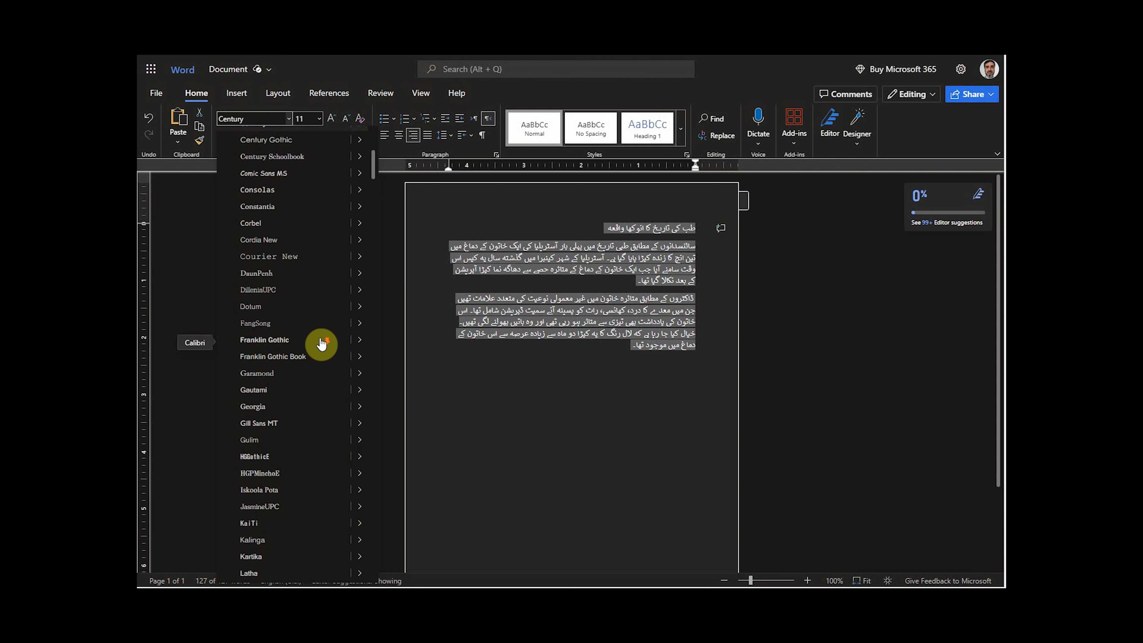
{"action": "scroll", "coordinate": [321, 344], "scroll_direction": "down", "scroll_amount": 6}
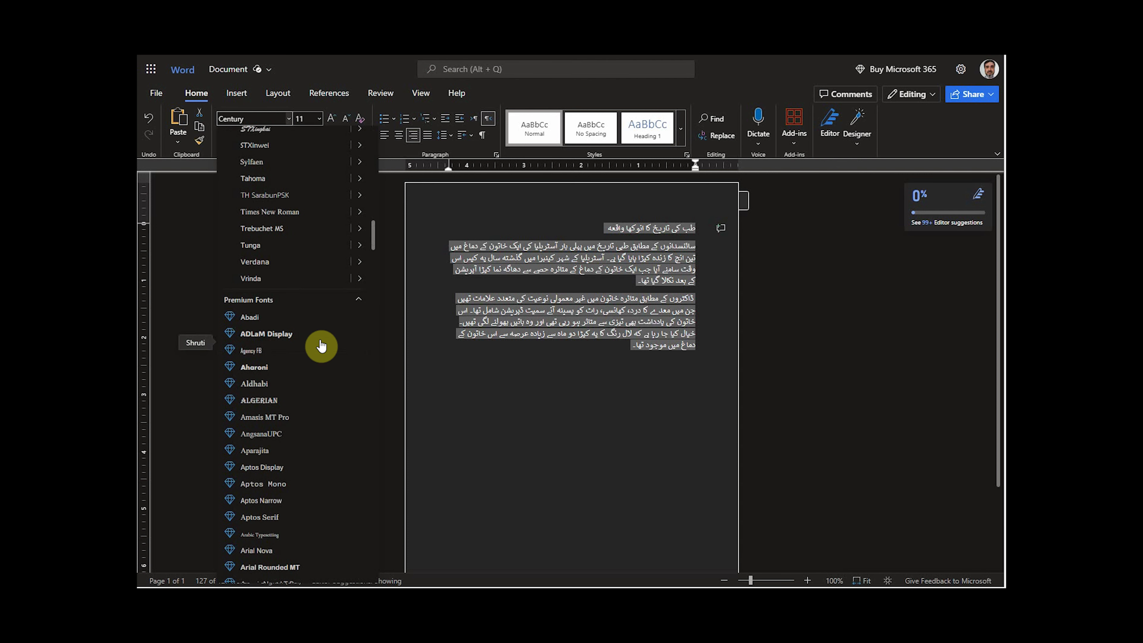
{"action": "scroll", "coordinate": [322, 345], "scroll_direction": "up", "scroll_amount": 2}
{"action": "scroll", "coordinate": [322, 344], "scroll_direction": "up", "scroll_amount": 1}
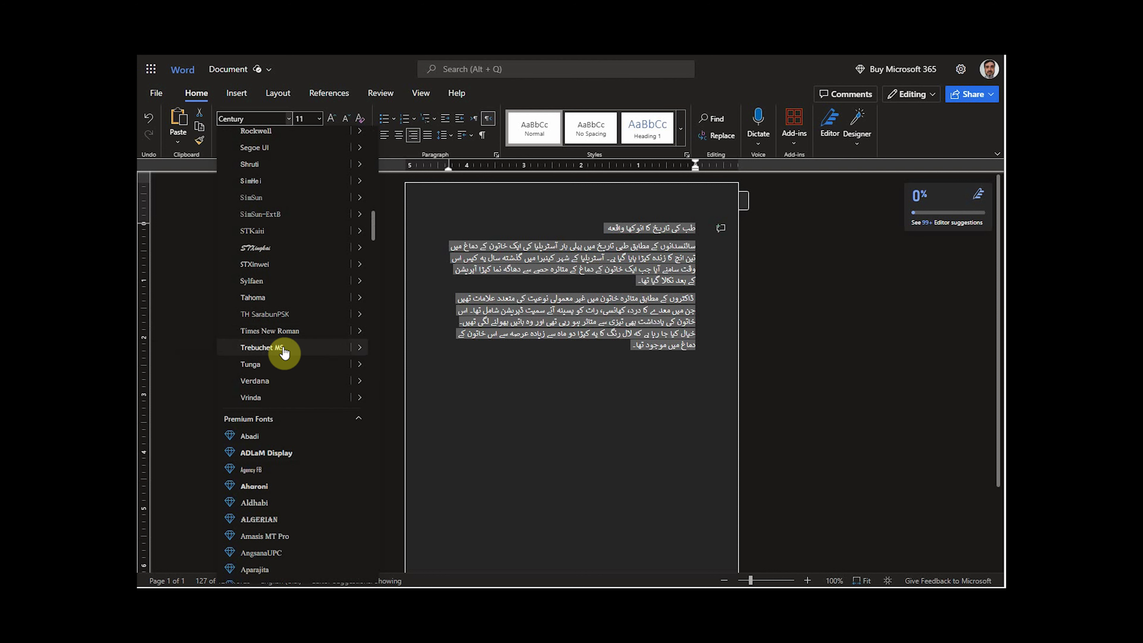
Try to apply the premium Agency FB font to the selected text, and dismiss its font information
{"action": "scroll", "coordinate": [263, 365], "scroll_direction": "down", "scroll_amount": 5}
{"action": "left_click", "coordinate": [265, 354]}
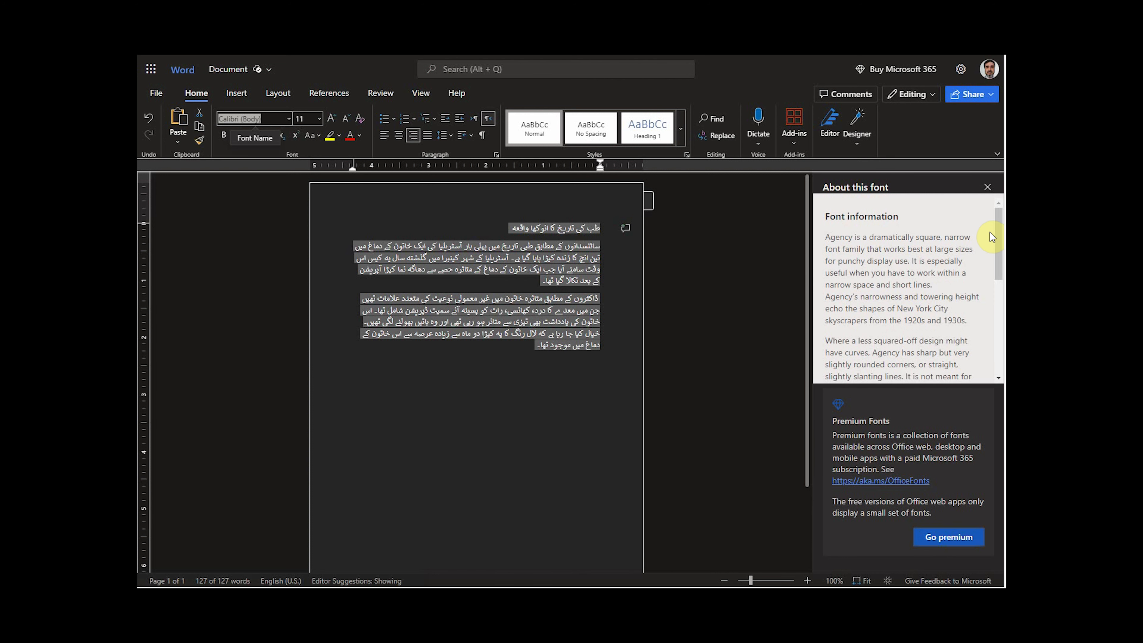
{"action": "left_click", "coordinate": [988, 189]}
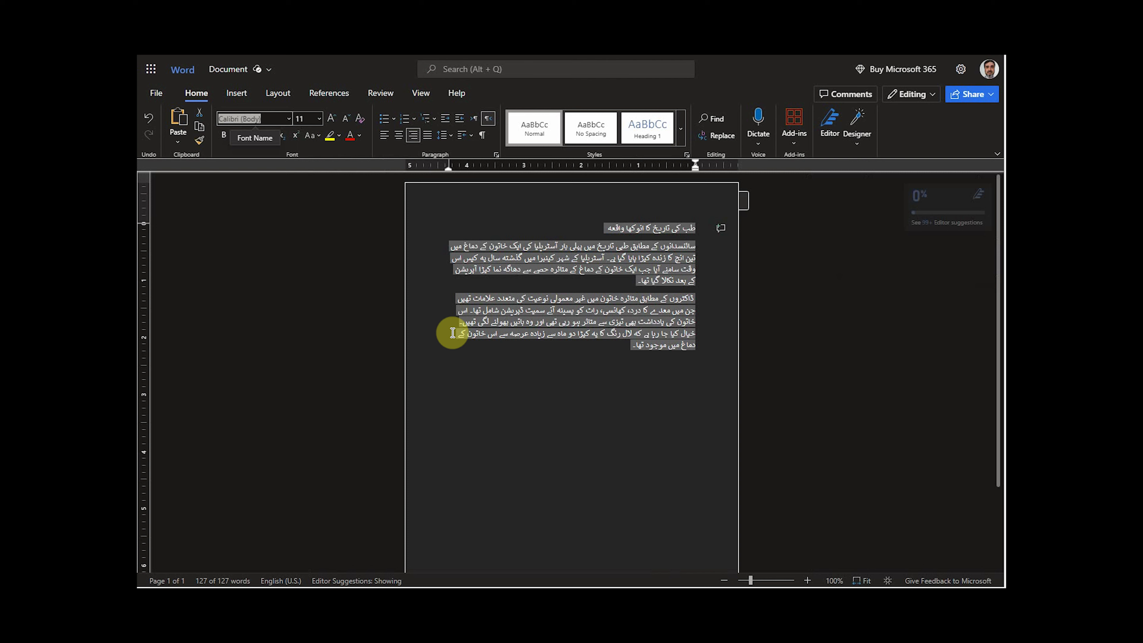
Look through the expanded list of free fonts and apply Nyala to the selected Urdu text
{"action": "left_click", "coordinate": [288, 119]}
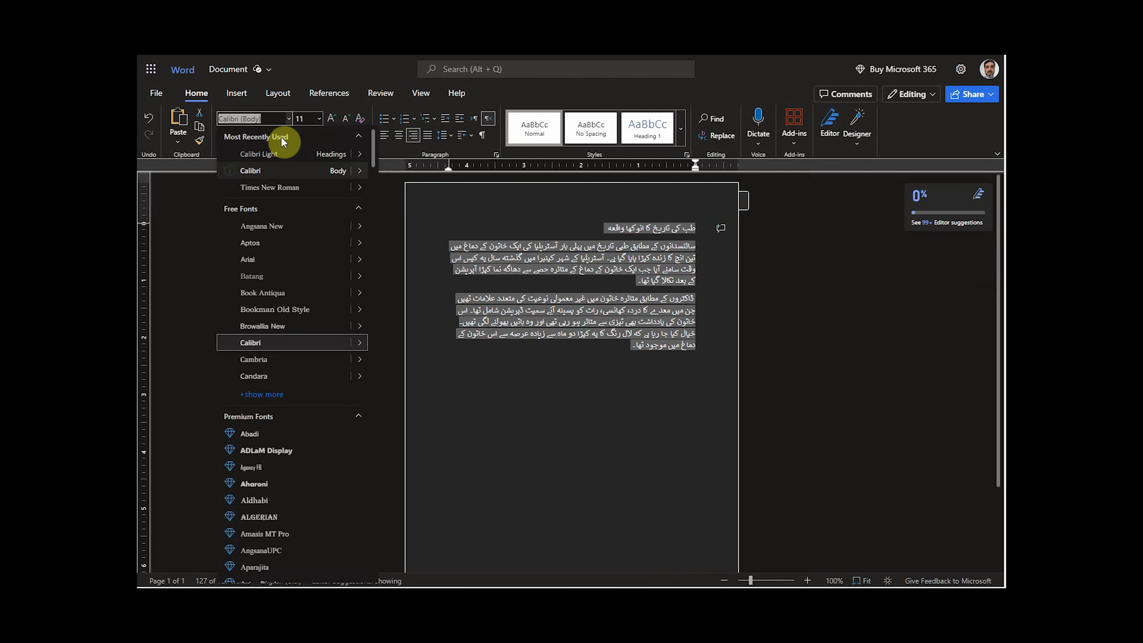
{"action": "mouse_move", "coordinate": [370, 157]}
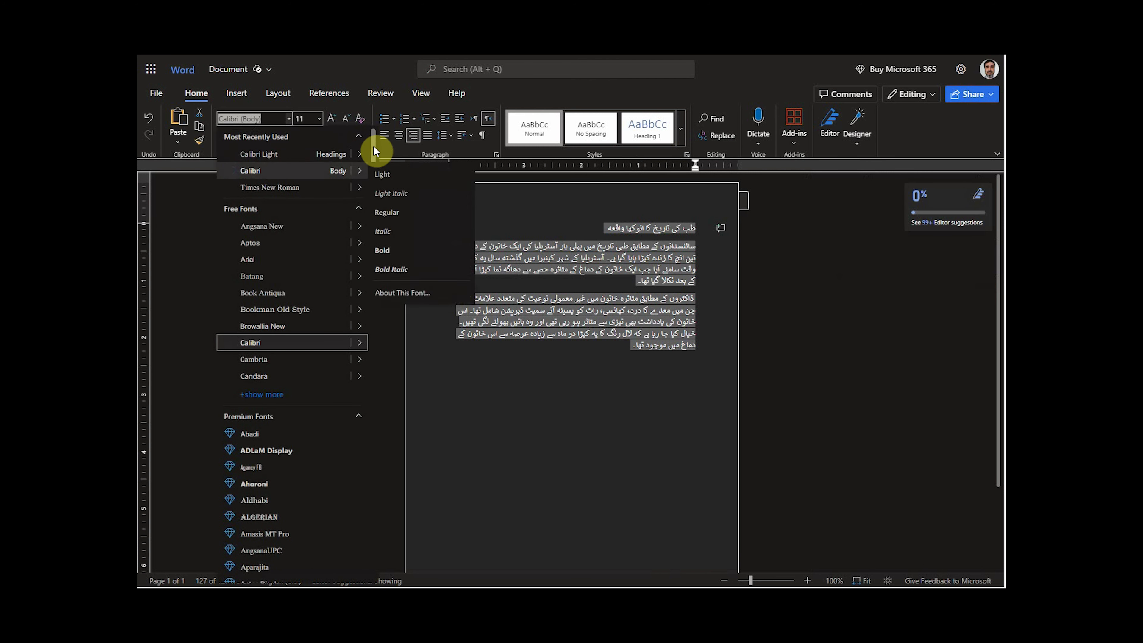
{"action": "left_click", "coordinate": [262, 395]}
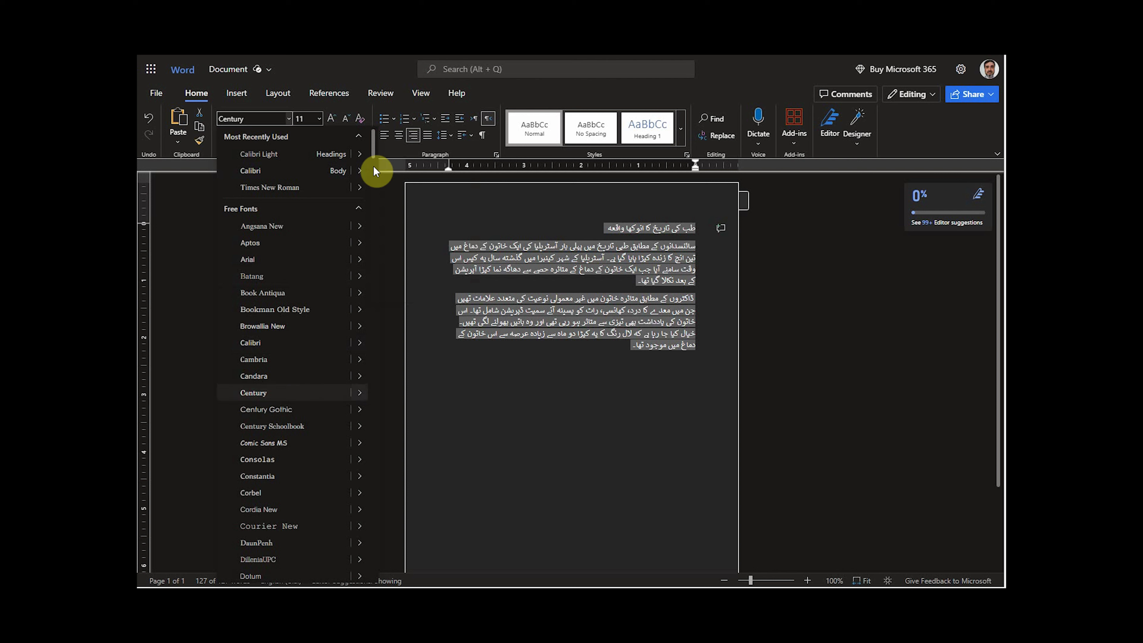
{"action": "scroll", "coordinate": [373, 152], "scroll_direction": "down", "scroll_amount": 3}
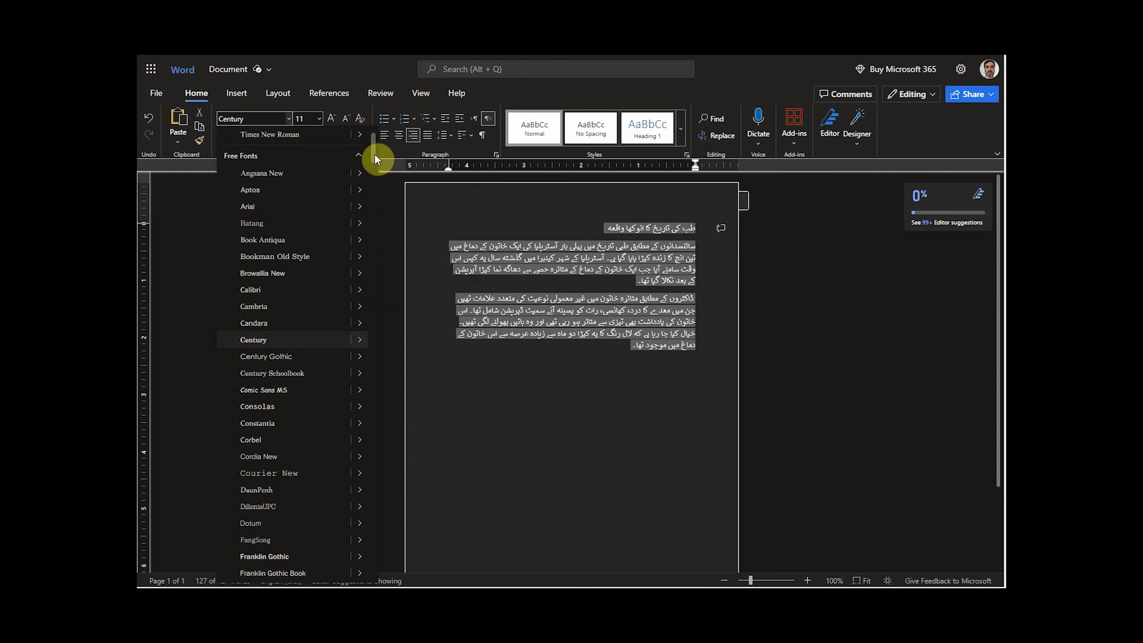
{"action": "left_click_drag", "start_coordinate": [374, 153], "coordinate": [378, 182]}
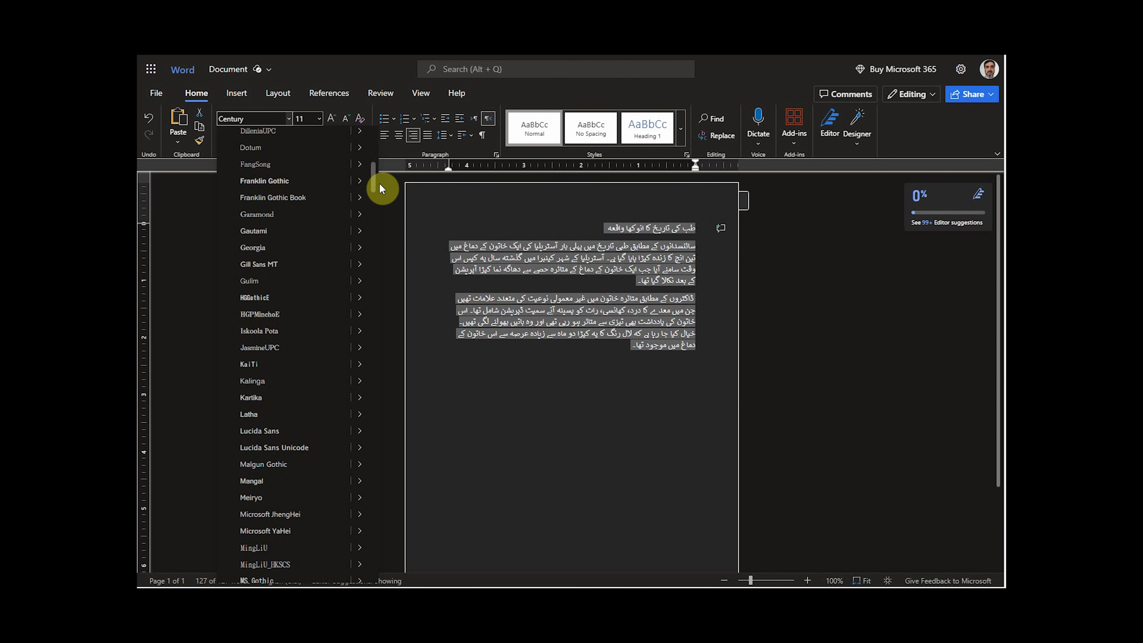
{"action": "left_click_drag", "start_coordinate": [380, 185], "coordinate": [385, 205]}
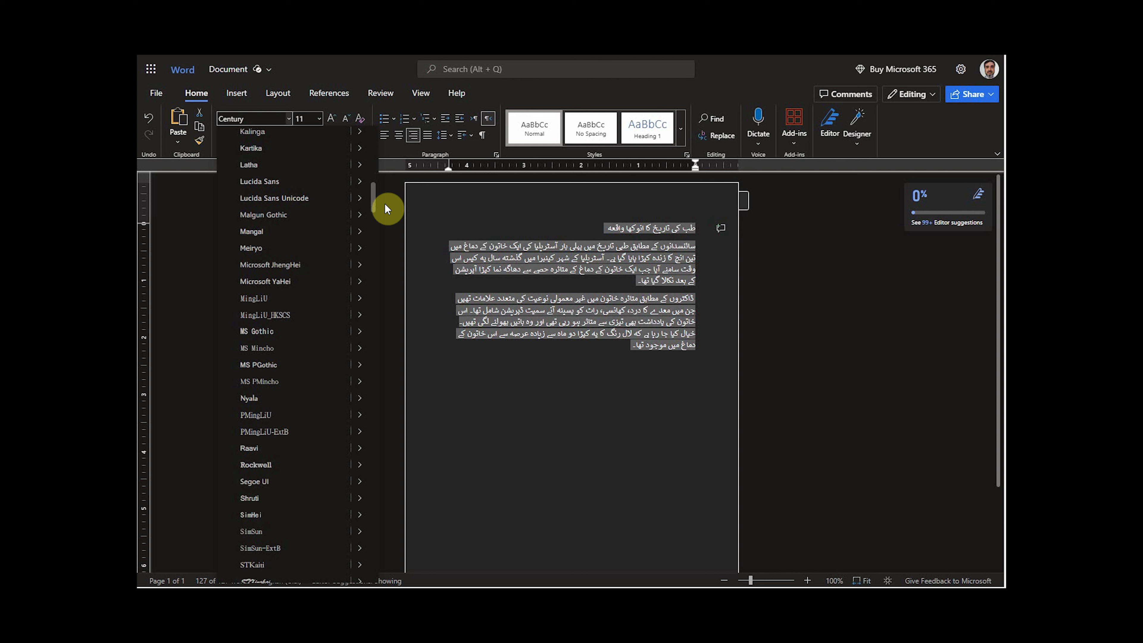
{"action": "left_click_drag", "start_coordinate": [386, 208], "coordinate": [386, 213]}
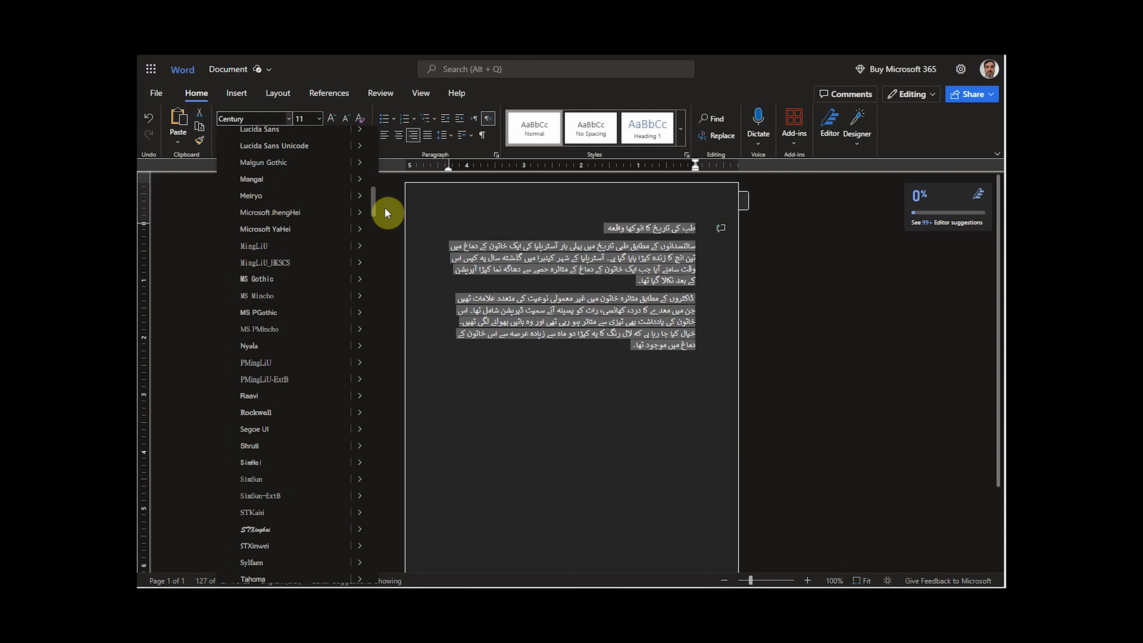
{"action": "left_click", "coordinate": [257, 347]}
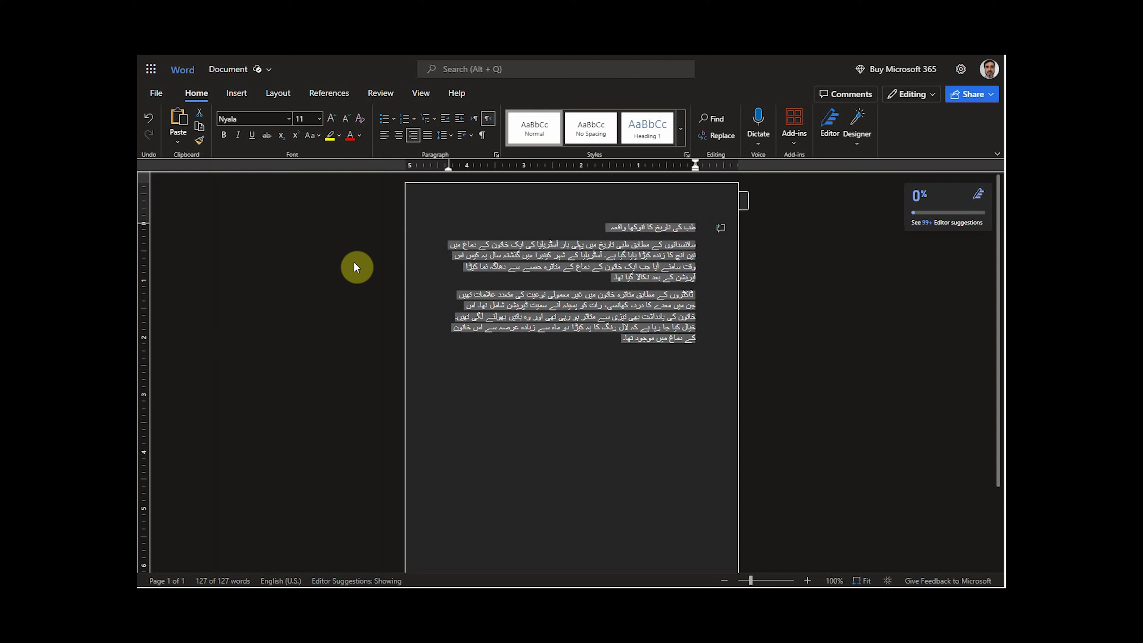
Look through the remaining free fonts and set the selected Urdu text back to Calibri
{"action": "left_click", "coordinate": [288, 121]}
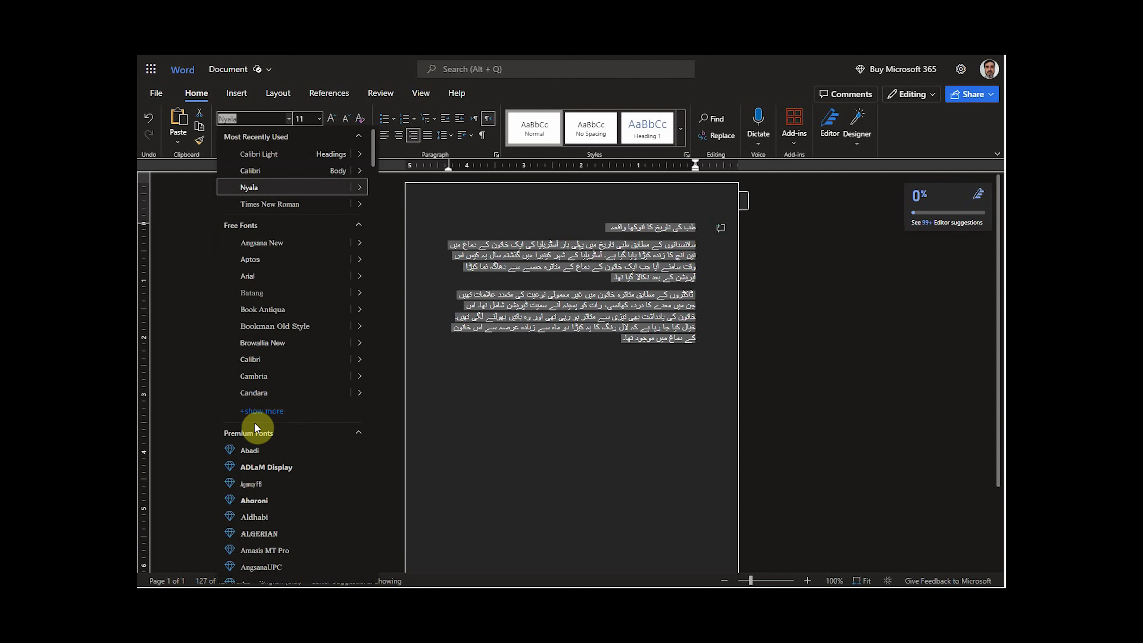
{"action": "scroll", "coordinate": [259, 419], "scroll_direction": "down", "scroll_amount": 15}
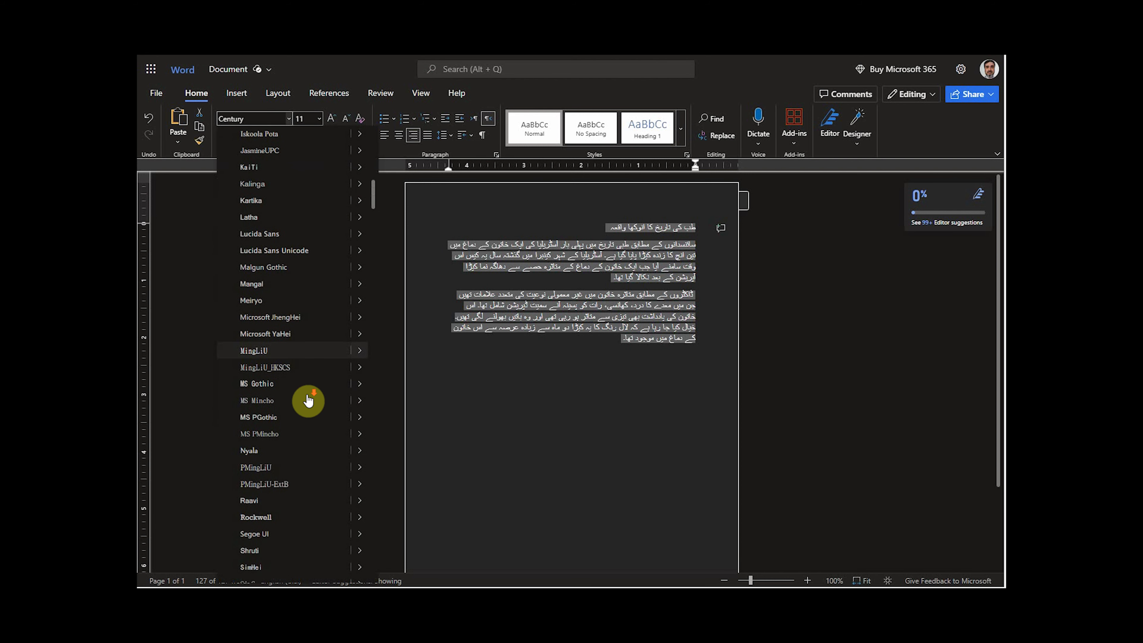
{"action": "scroll", "coordinate": [308, 400], "scroll_direction": "down", "scroll_amount": 3}
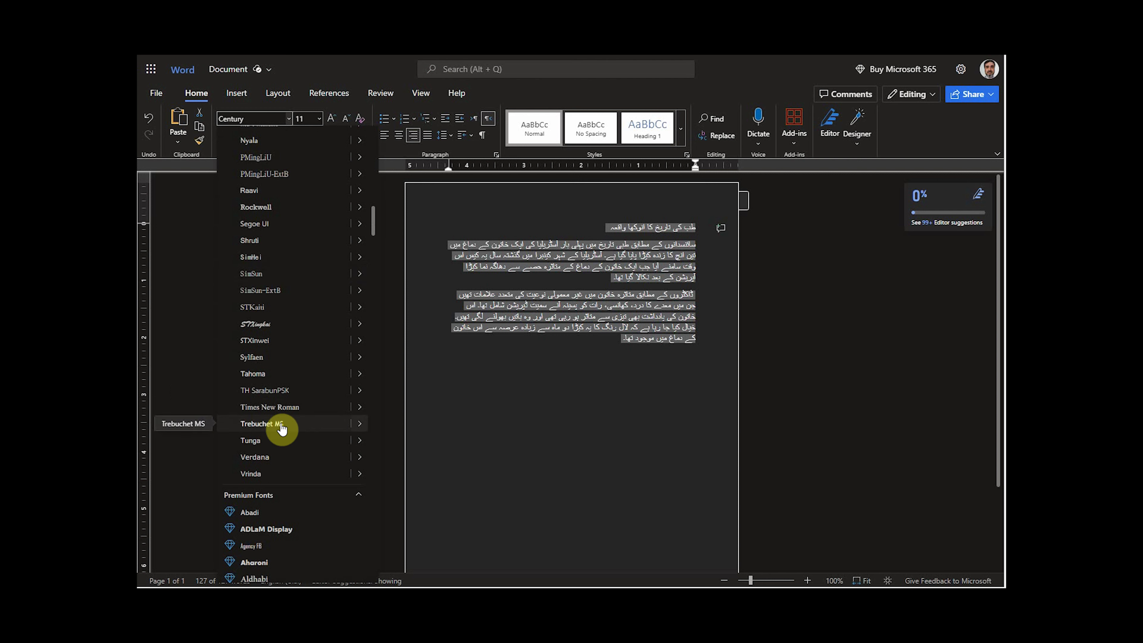
{"action": "scroll", "coordinate": [285, 446], "scroll_direction": "up", "scroll_amount": 5}
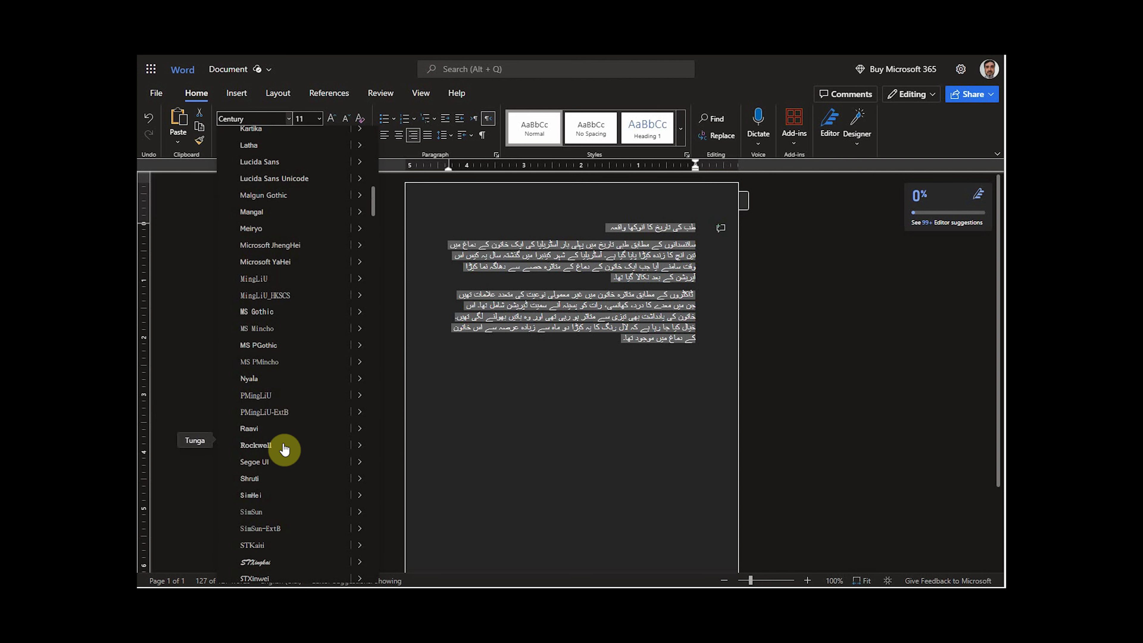
{"action": "scroll", "coordinate": [284, 449], "scroll_direction": "up", "scroll_amount": 10}
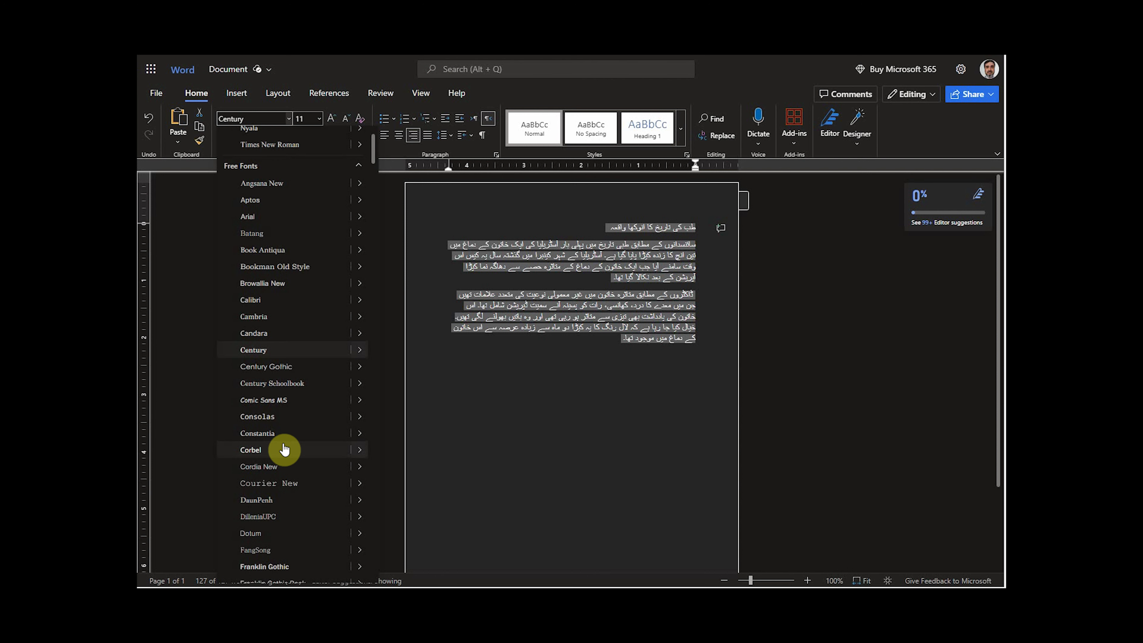
{"action": "left_click", "coordinate": [306, 300]}
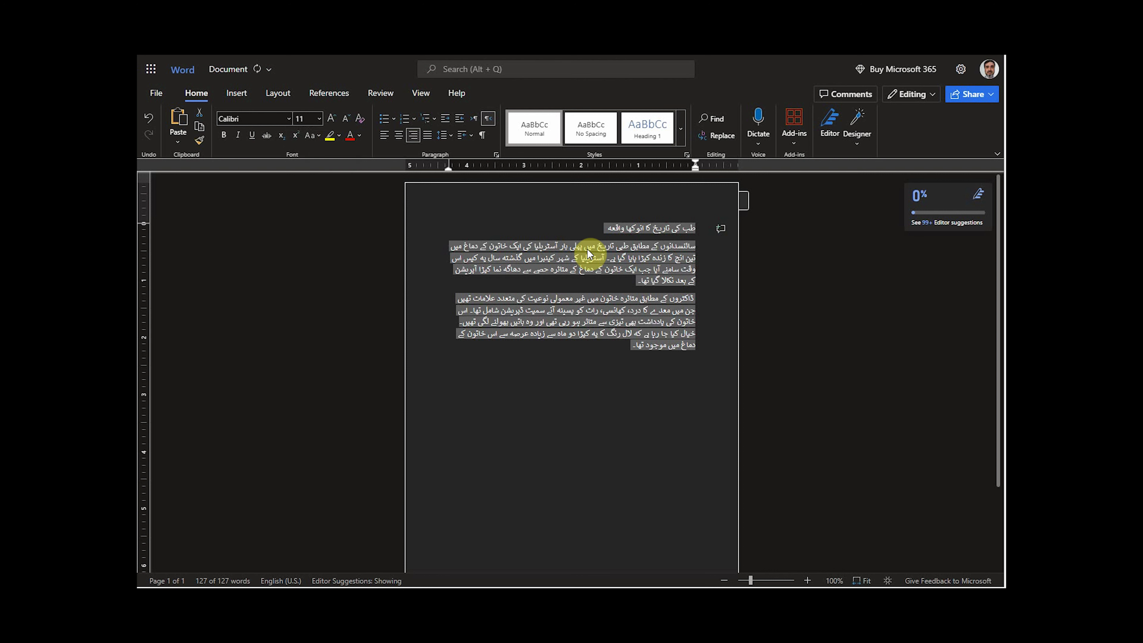
Deselect the text and add blank space below the article's last paragraph
{"action": "left_click", "coordinate": [651, 256]}
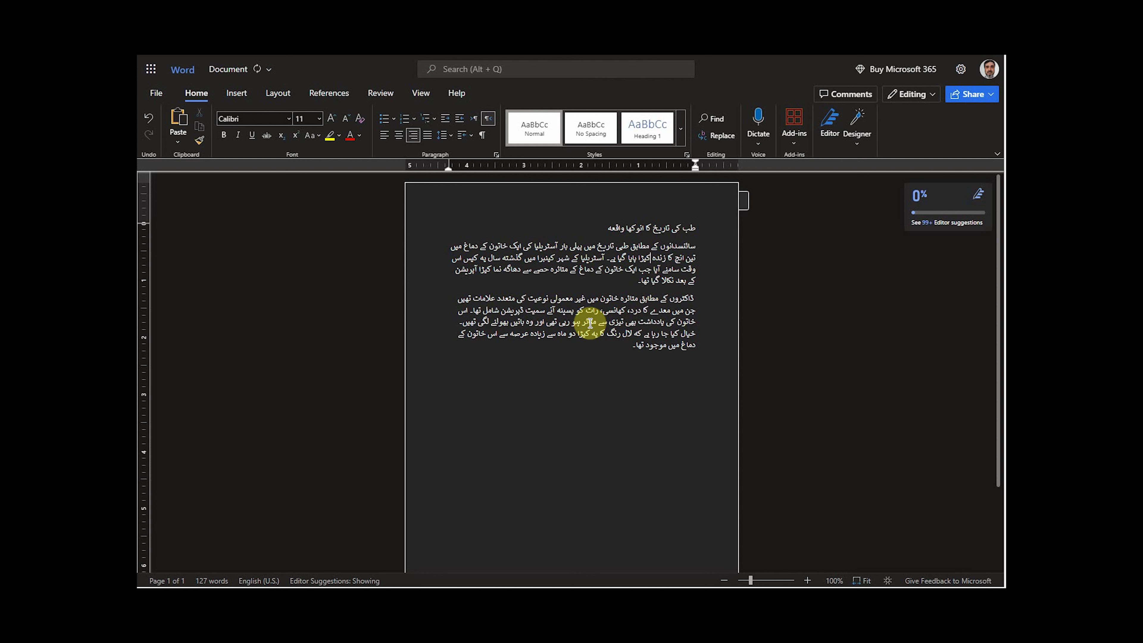
{"action": "left_click", "coordinate": [622, 346]}
{"action": "key", "text": "Return"}
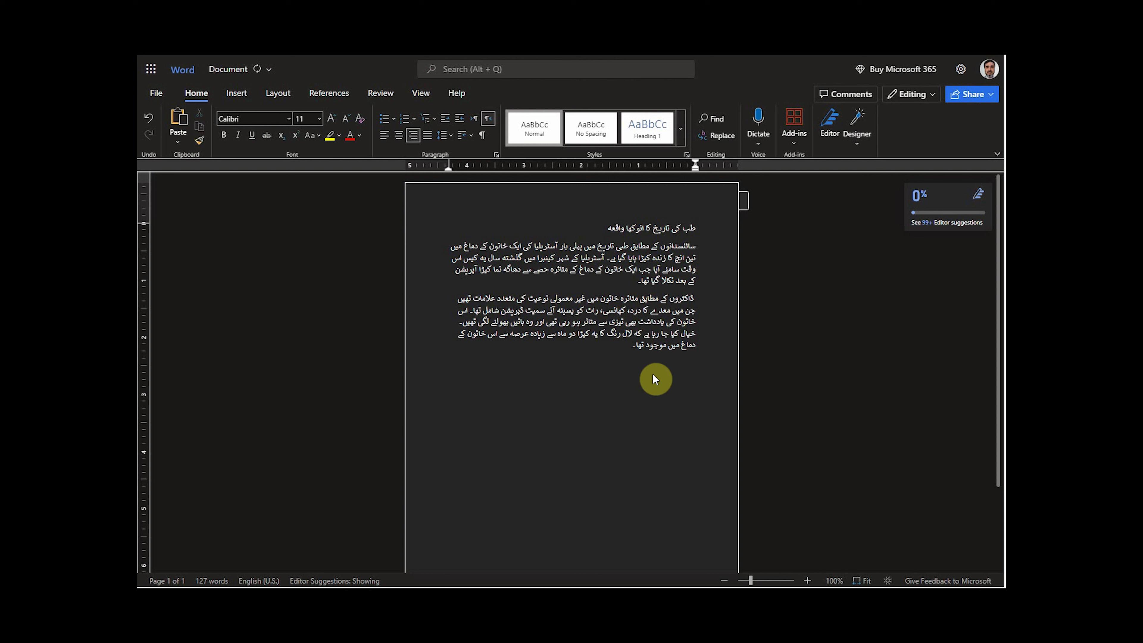
Switch to the LibreOffice Writer document and replace the empty numbered items 7 and 8 with unnumbered blank lines below Bookmarks
{"action": "mouse_move", "coordinate": [538, 585]}
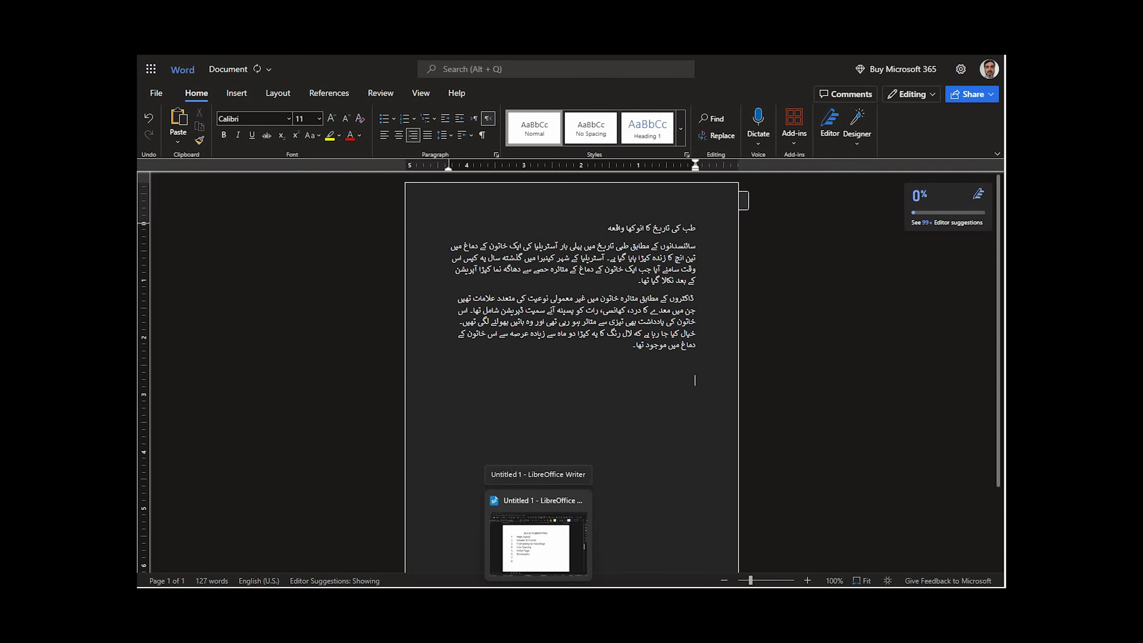
{"action": "left_click", "coordinate": [538, 541]}
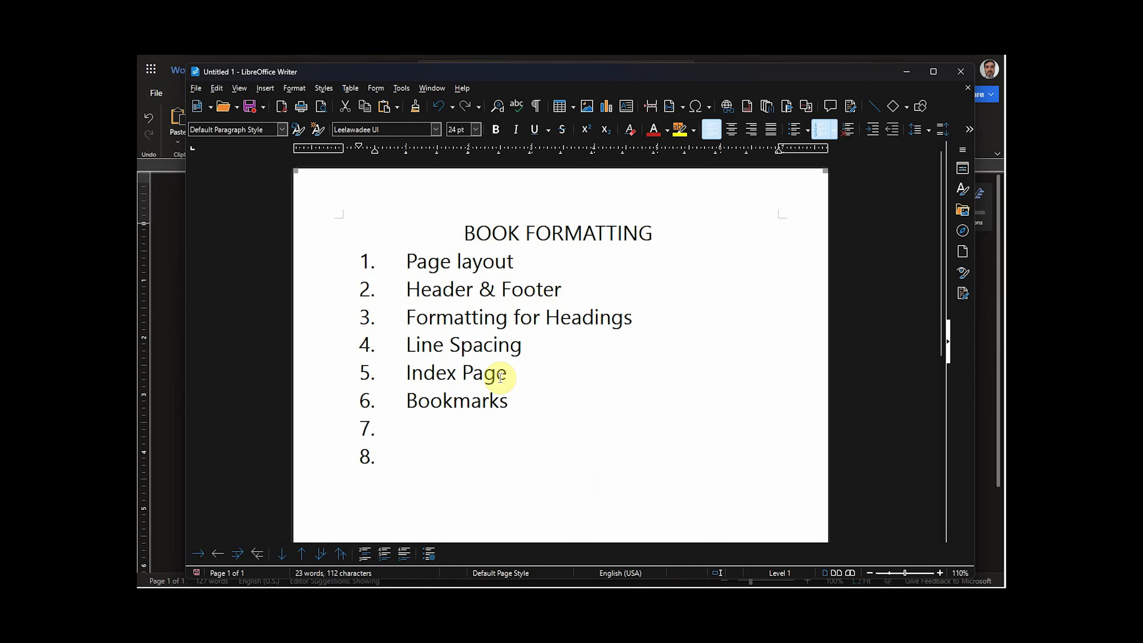
{"action": "scroll", "coordinate": [586, 411], "scroll_direction": "down", "scroll_amount": 2}
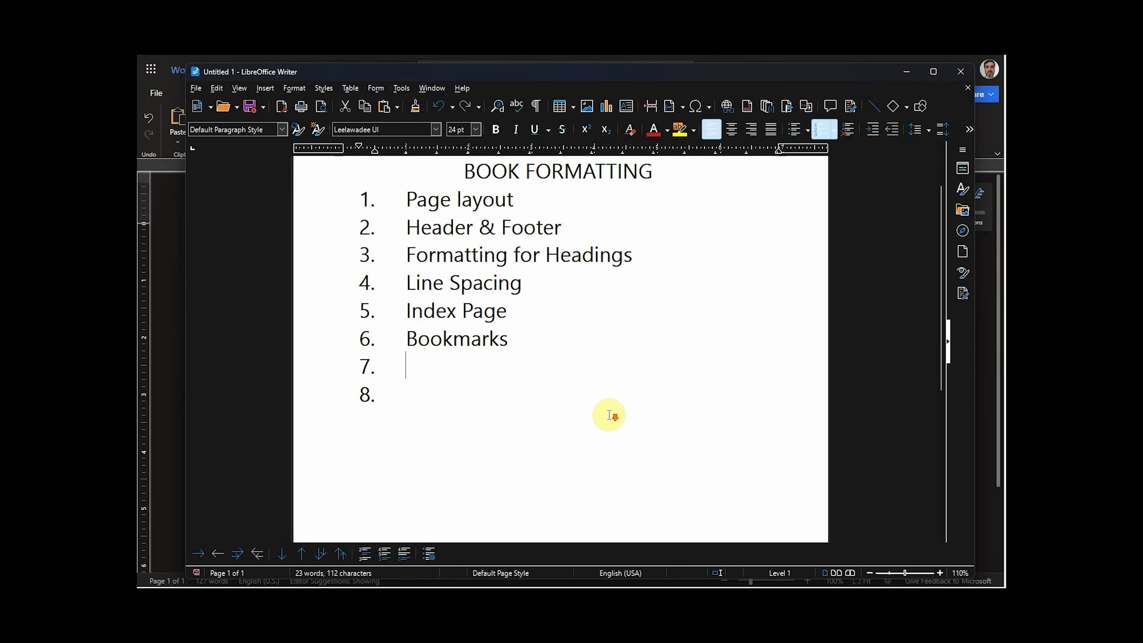
{"action": "key", "text": "BackSpace"}
{"action": "key", "text": "Return"}
{"action": "key", "text": "Return"}
{"action": "key", "text": "Delete"}
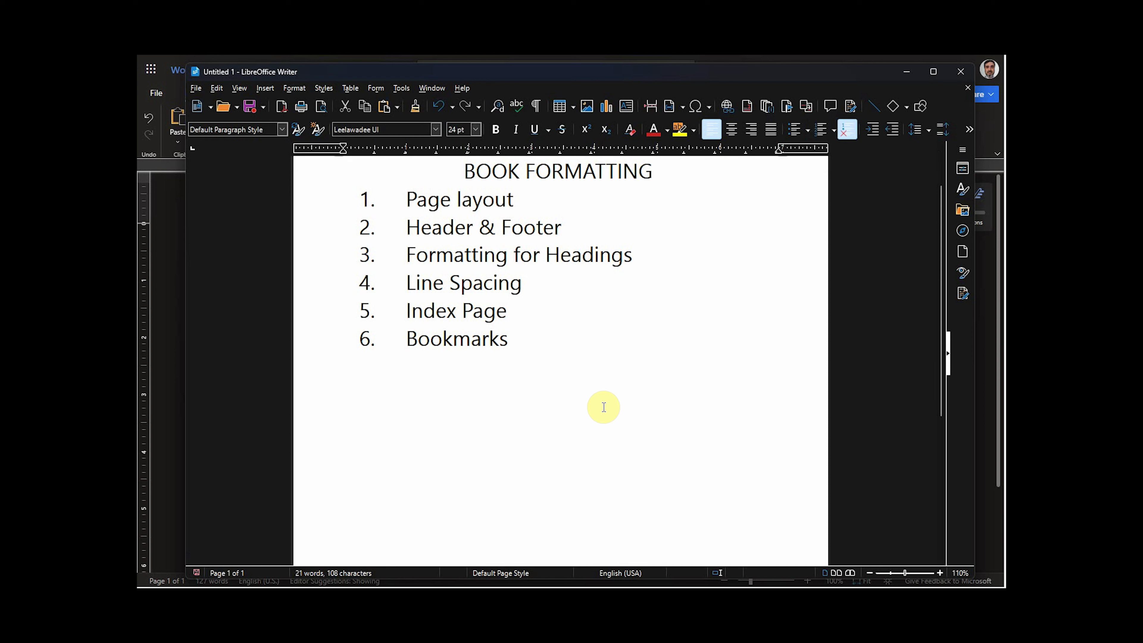
Make the blank paragraph below the list right-to-left and paste the Urdu article into it
{"action": "left_click", "coordinate": [971, 129]}
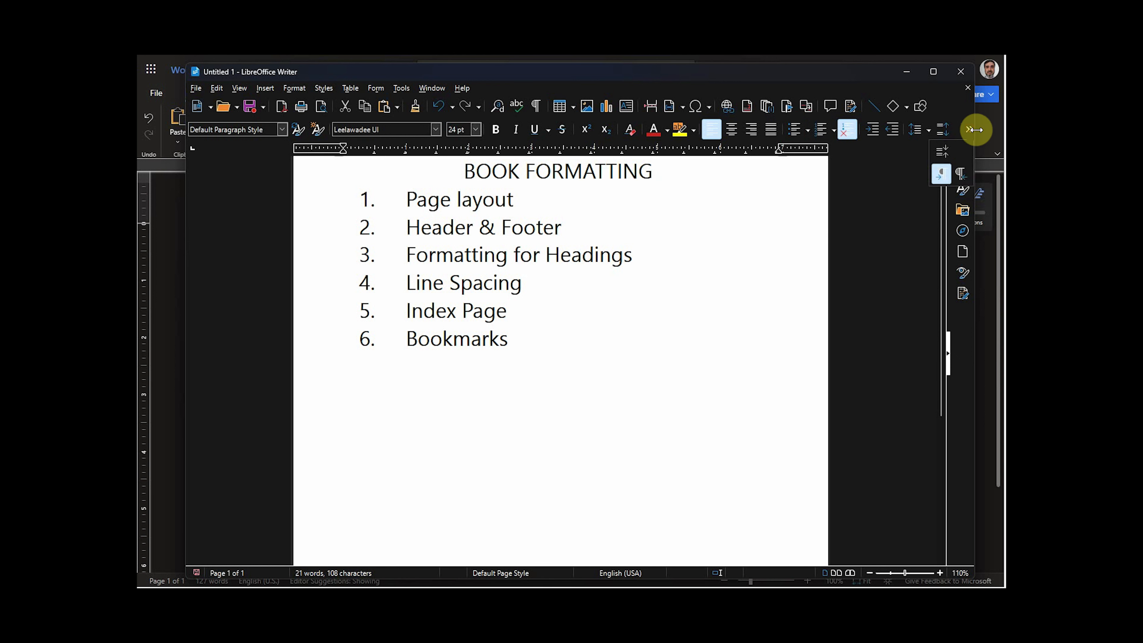
{"action": "left_click", "coordinate": [962, 174]}
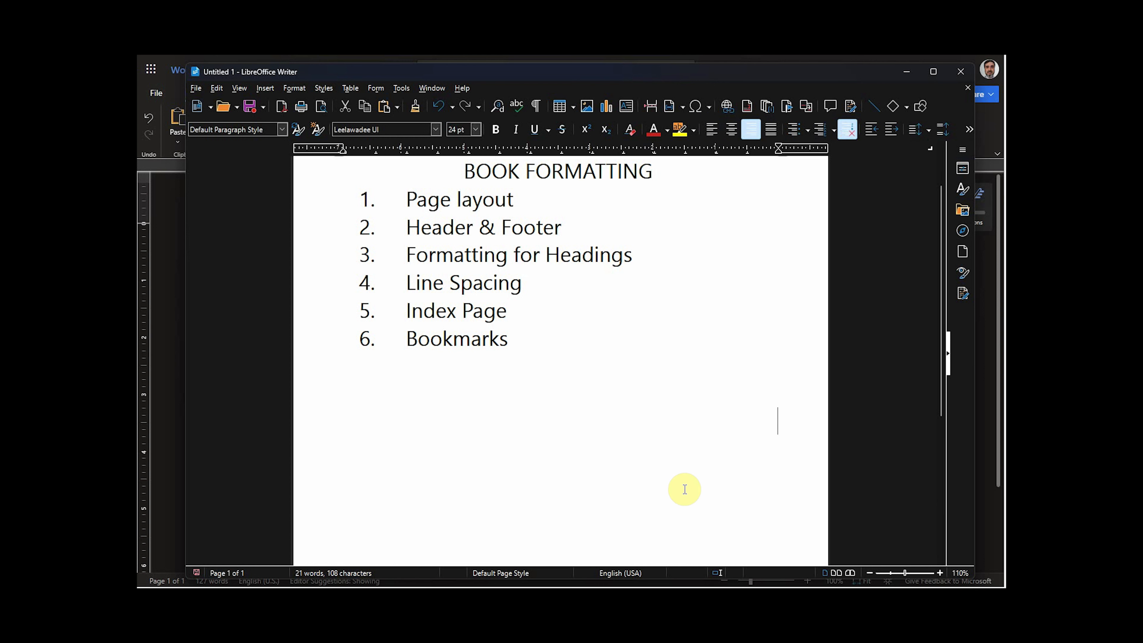
{"action": "right_click", "coordinate": [778, 421]}
{"action": "left_click", "coordinate": [810, 456]}
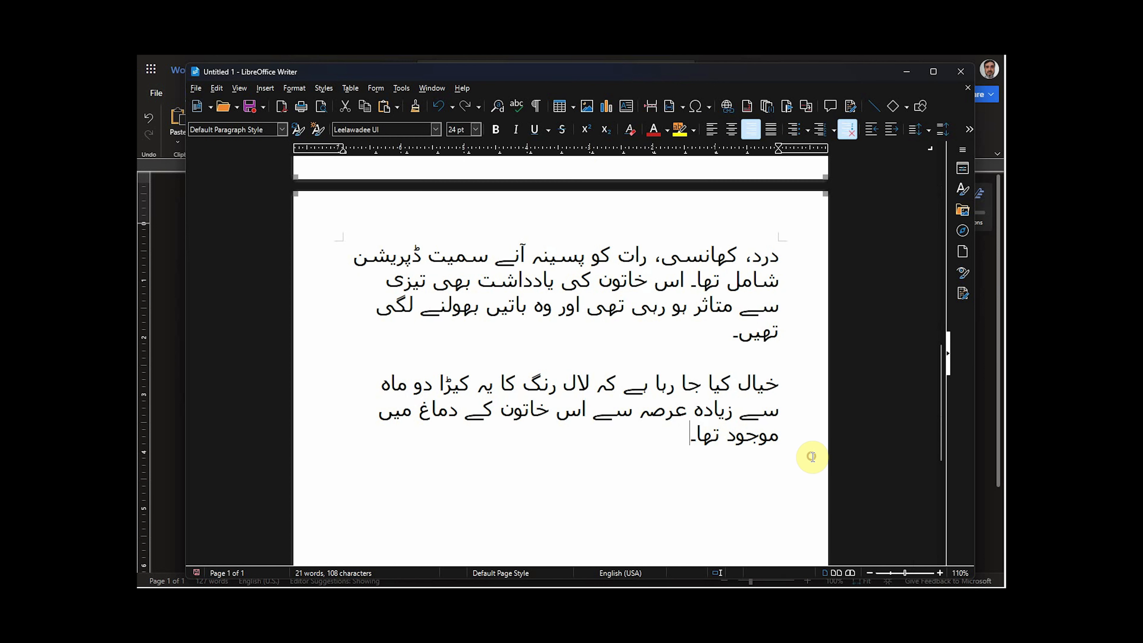
Select the whole pasted Urdu article and apply the Alvi Nastaleeq font
{"action": "scroll", "coordinate": [766, 356], "scroll_direction": "up", "scroll_amount": 5}
{"action": "scroll", "coordinate": [751, 353], "scroll_direction": "up", "scroll_amount": 6}
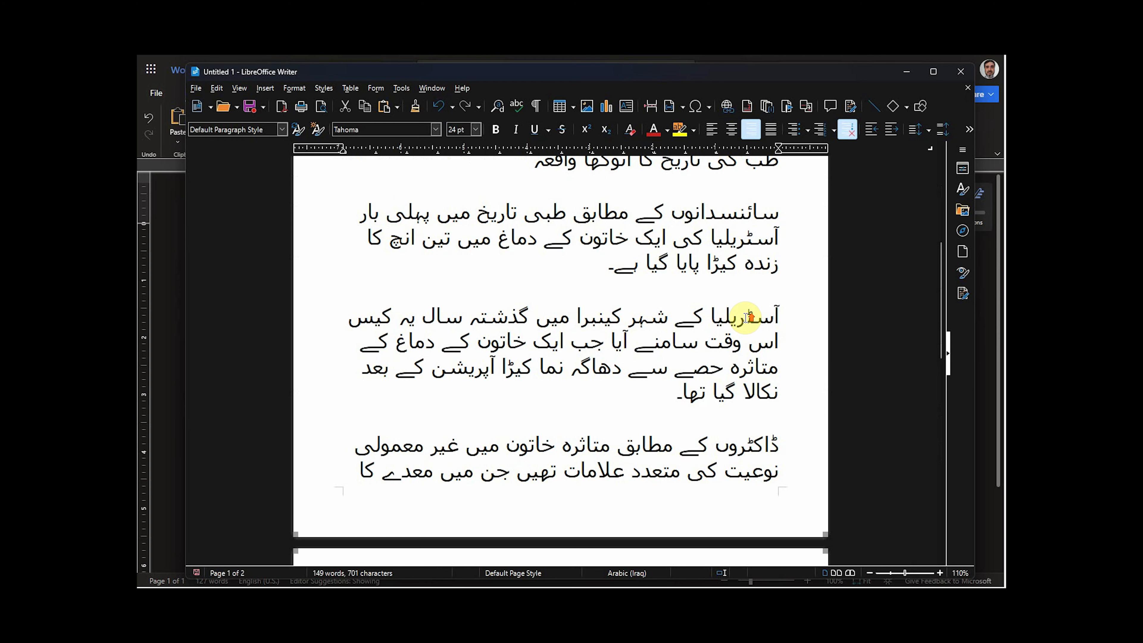
{"action": "left_click", "coordinate": [781, 334]}
{"action": "scroll", "coordinate": [625, 417], "scroll_direction": "down", "scroll_amount": 3}
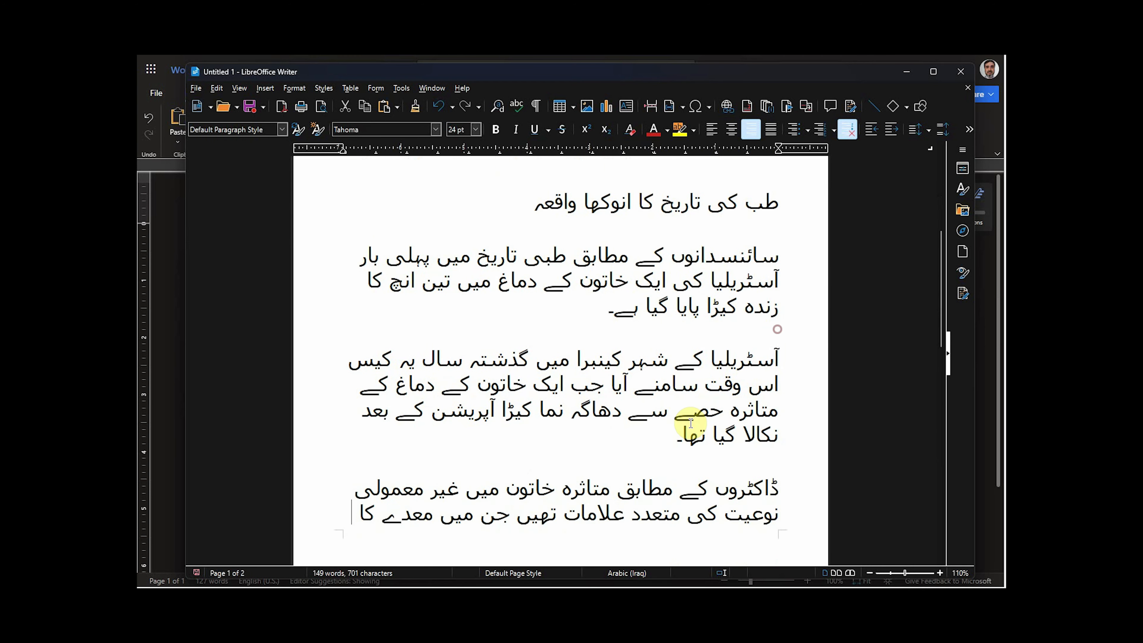
{"action": "left_click", "coordinate": [622, 493], "text": "shift"}
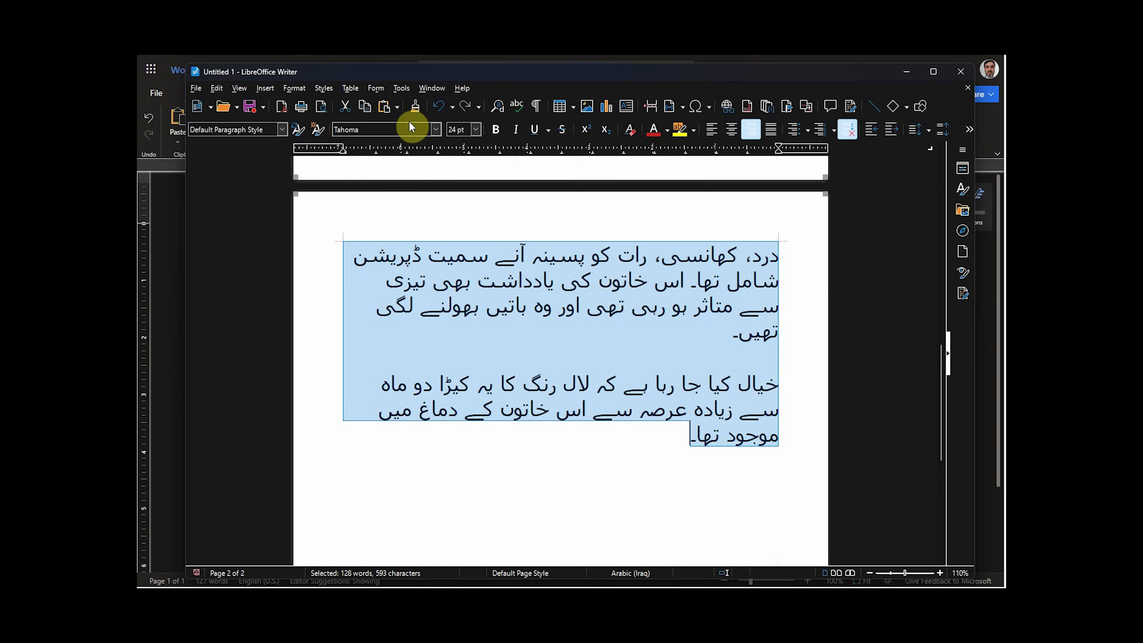
{"action": "left_click", "coordinate": [435, 129]}
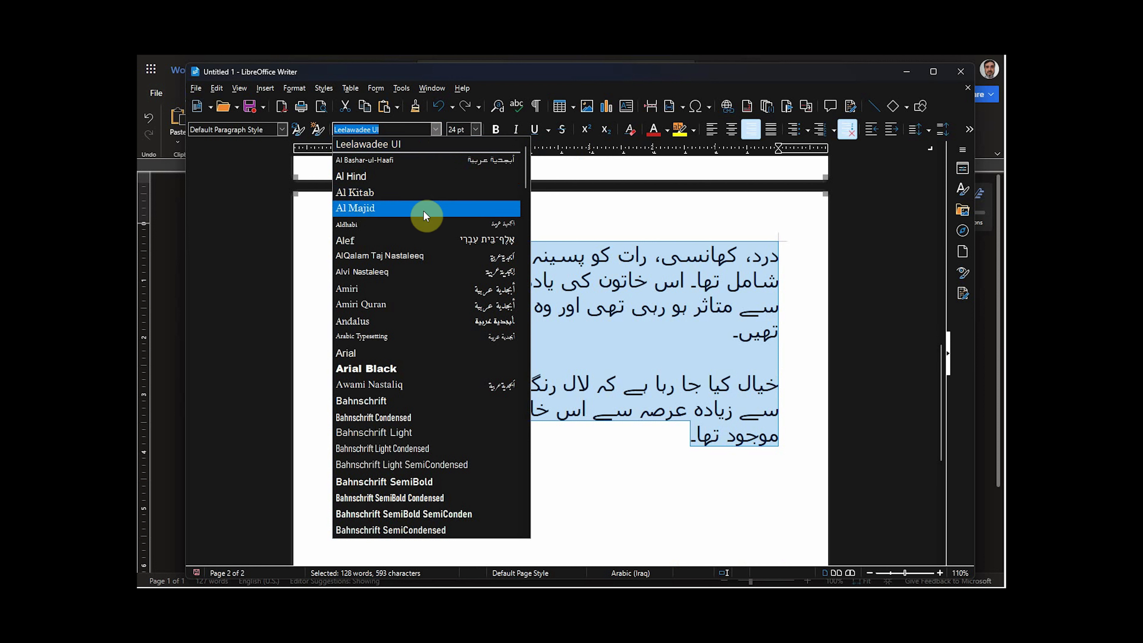
{"action": "key", "text": "Down"}
{"action": "key", "text": "Down"}
{"action": "key", "text": "Down"}
{"action": "key", "text": "Down"}
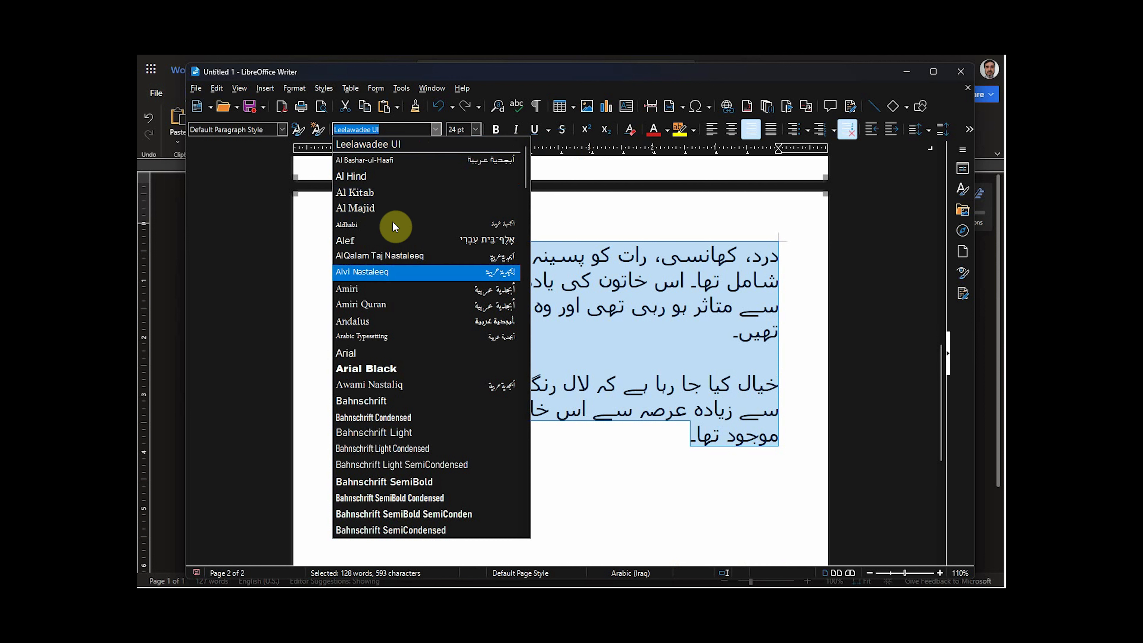
{"action": "left_click", "coordinate": [390, 273]}
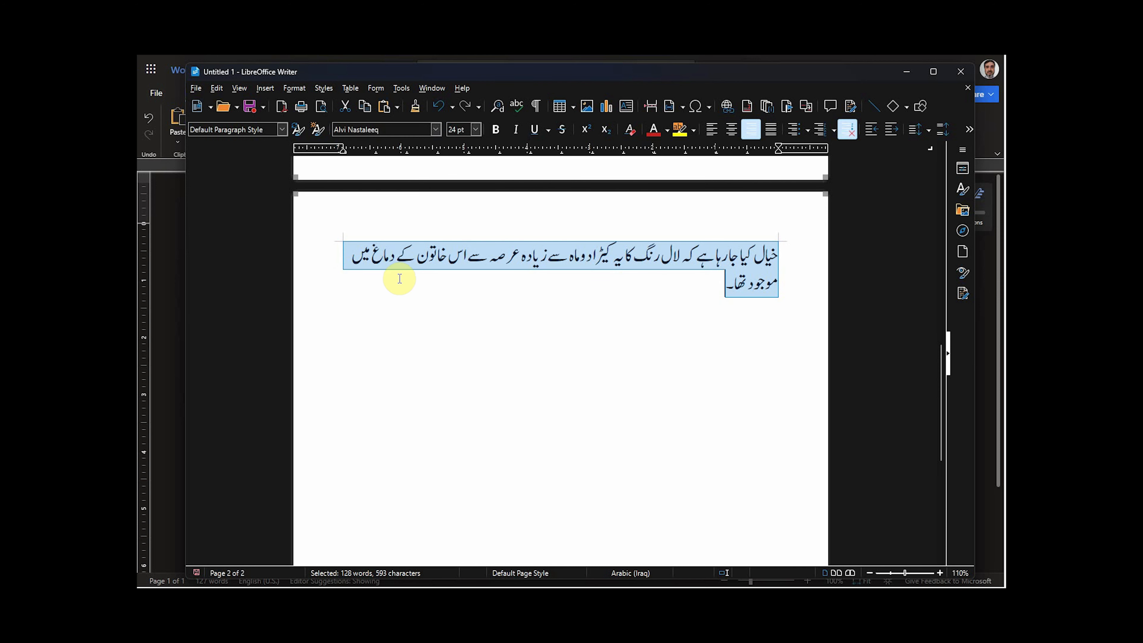
Set the selected article's font size to 16 pt
{"action": "scroll", "coordinate": [691, 293], "scroll_direction": "up", "scroll_amount": 3}
{"action": "left_click", "coordinate": [476, 128]}
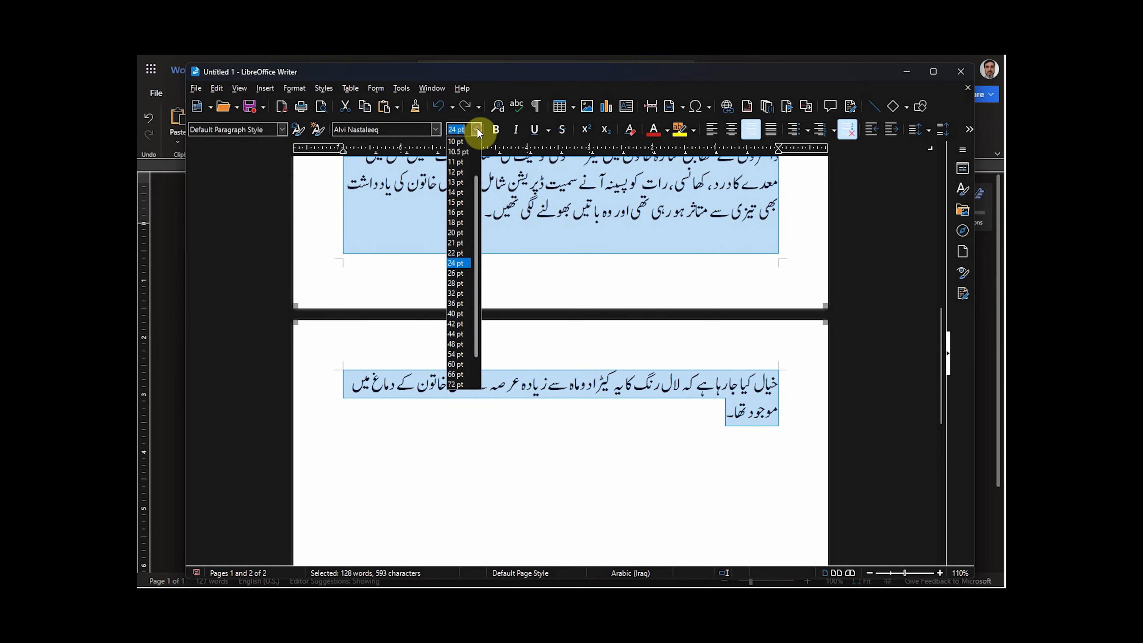
{"action": "left_click", "coordinate": [466, 212]}
{"action": "scroll", "coordinate": [720, 251], "scroll_direction": "up", "scroll_amount": 3}
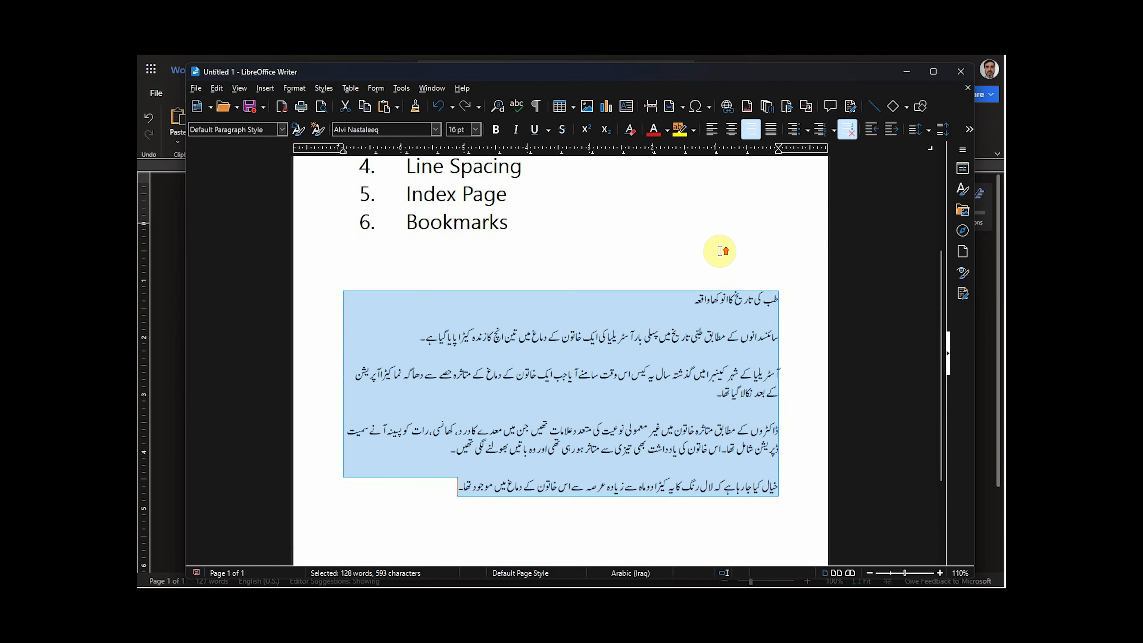
Reselect the Urdu article from its heading to the last line and copy it
{"action": "left_click", "coordinate": [761, 299]}
{"action": "left_click_drag", "start_coordinate": [781, 300], "coordinate": [435, 493]}
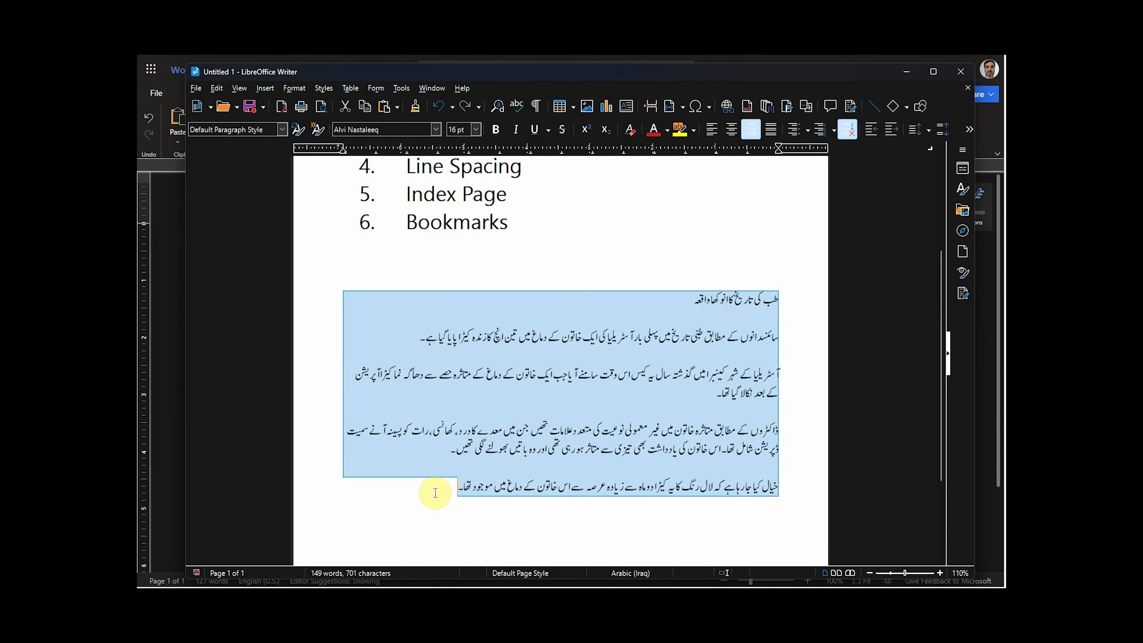
{"action": "right_click", "coordinate": [645, 371]}
{"action": "left_click", "coordinate": [671, 390]}
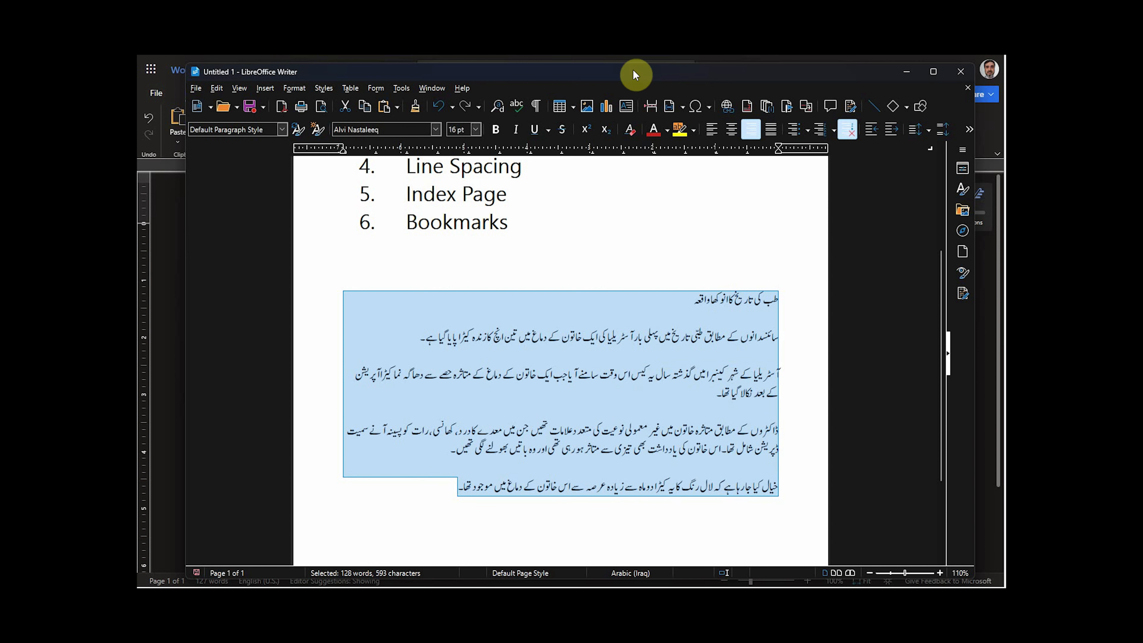
Switch to Word Online, paste the copied Urdu article below the existing text, and check its font
{"action": "key", "text": "alt+Tab"}
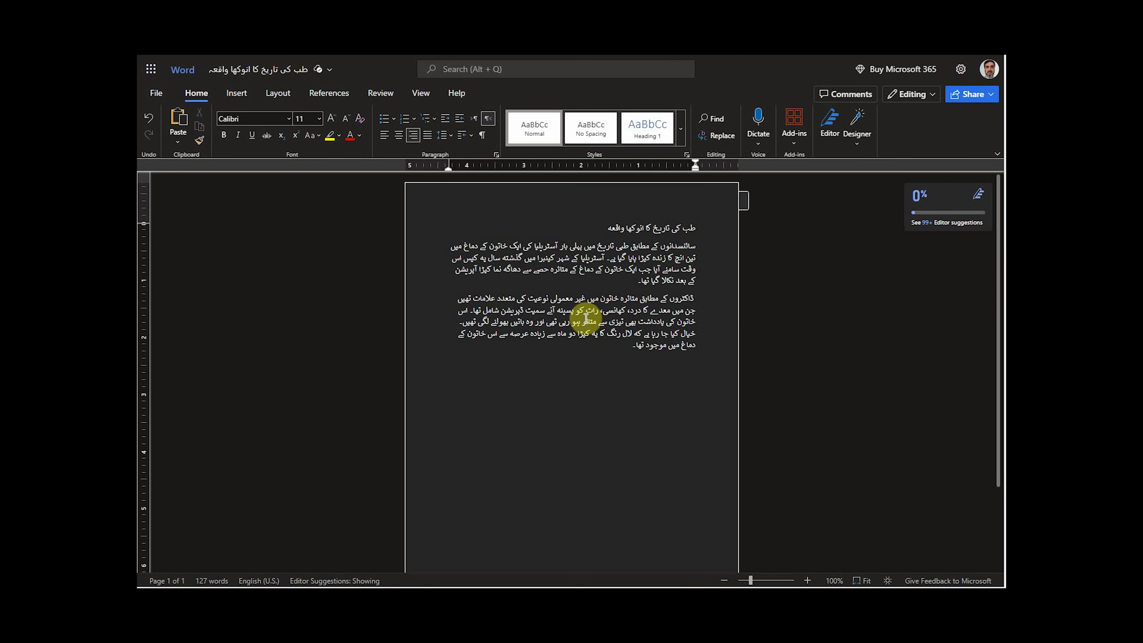
{"action": "right_click", "coordinate": [696, 380]}
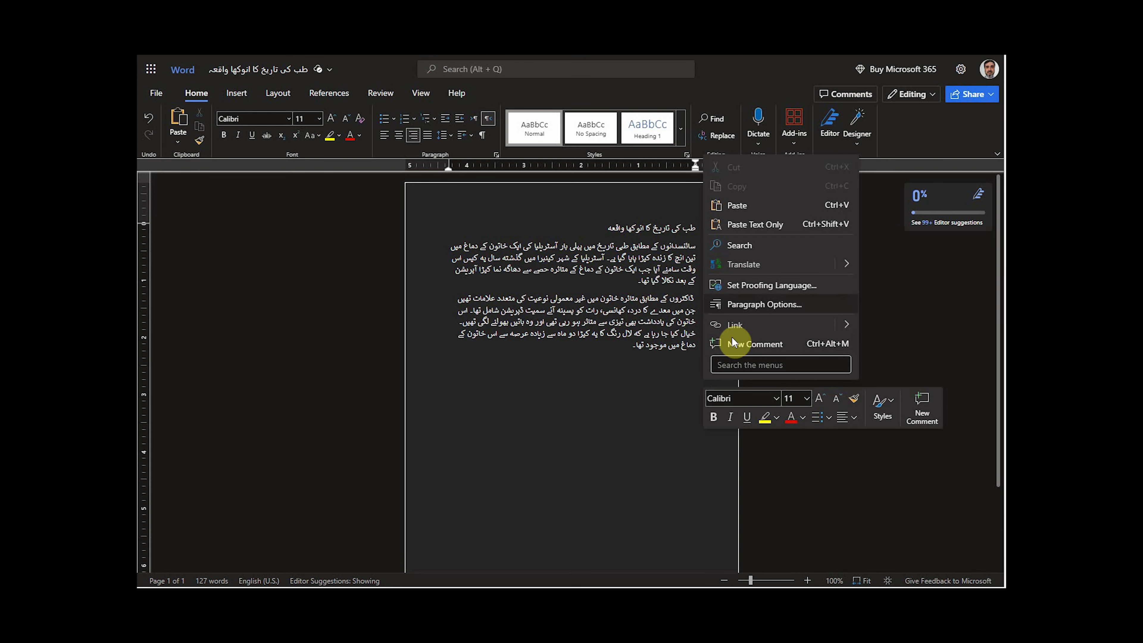
{"action": "left_click", "coordinate": [741, 208]}
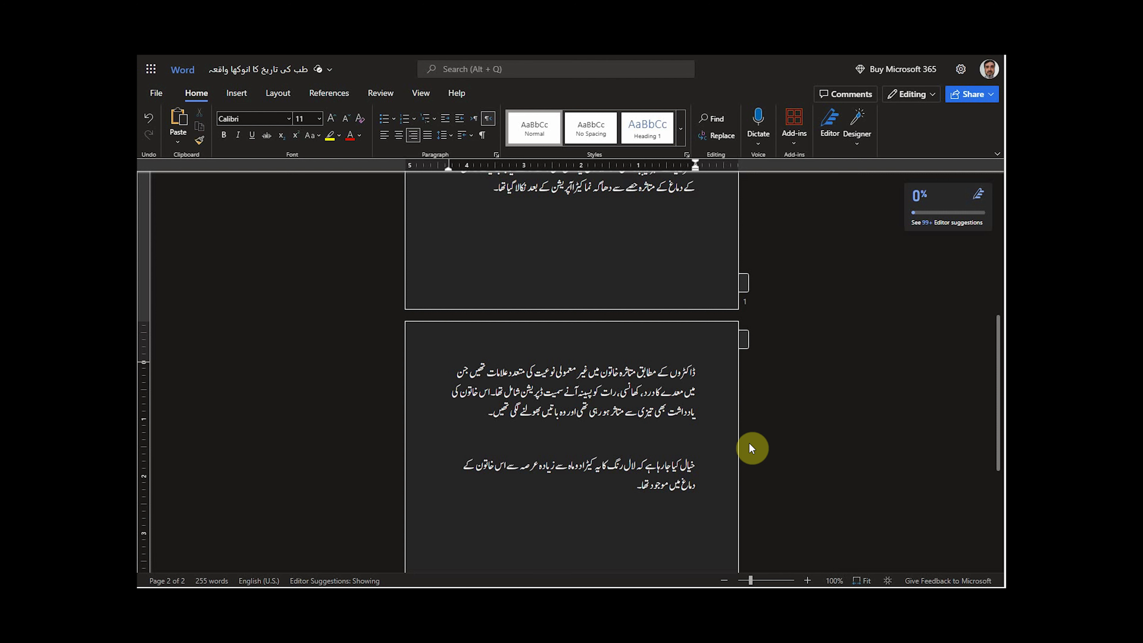
{"action": "scroll", "coordinate": [663, 453], "scroll_direction": "up", "scroll_amount": 7}
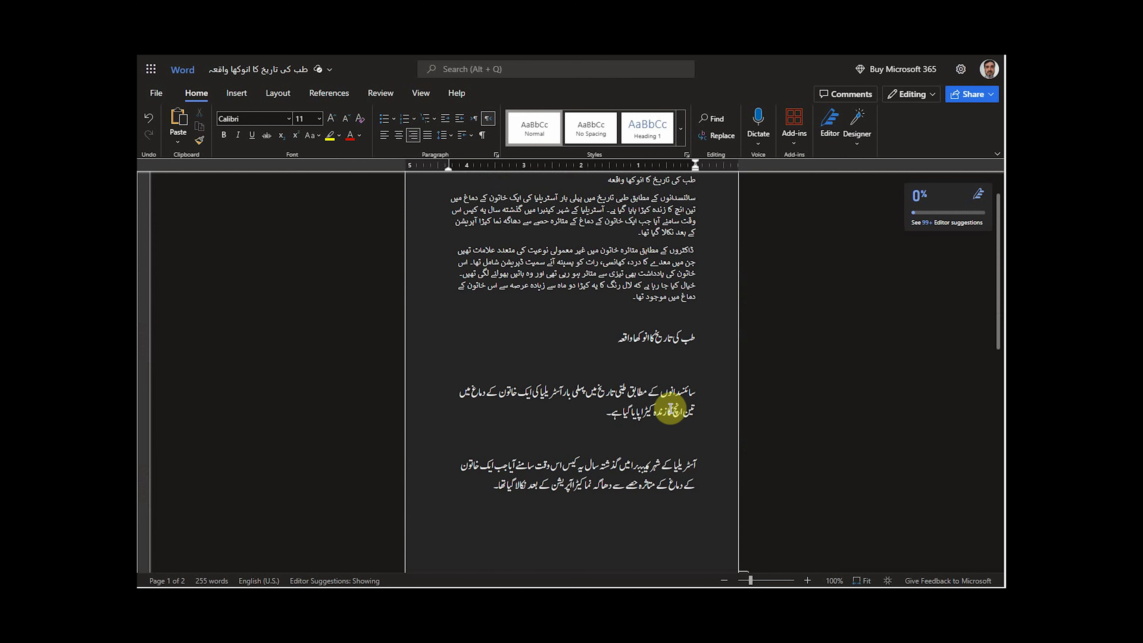
{"action": "left_click", "coordinate": [666, 393]}
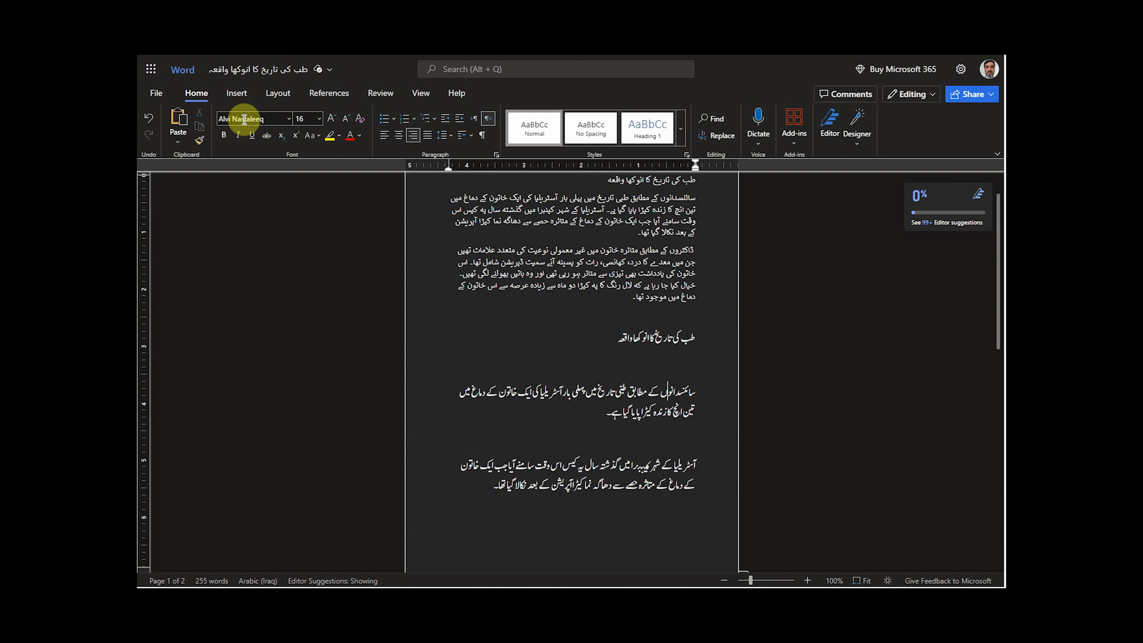
Remove the blank line after the pasted article's first body paragraph and join the following paragraph to it
{"action": "left_click", "coordinate": [694, 439]}
{"action": "key", "text": "Delete"}
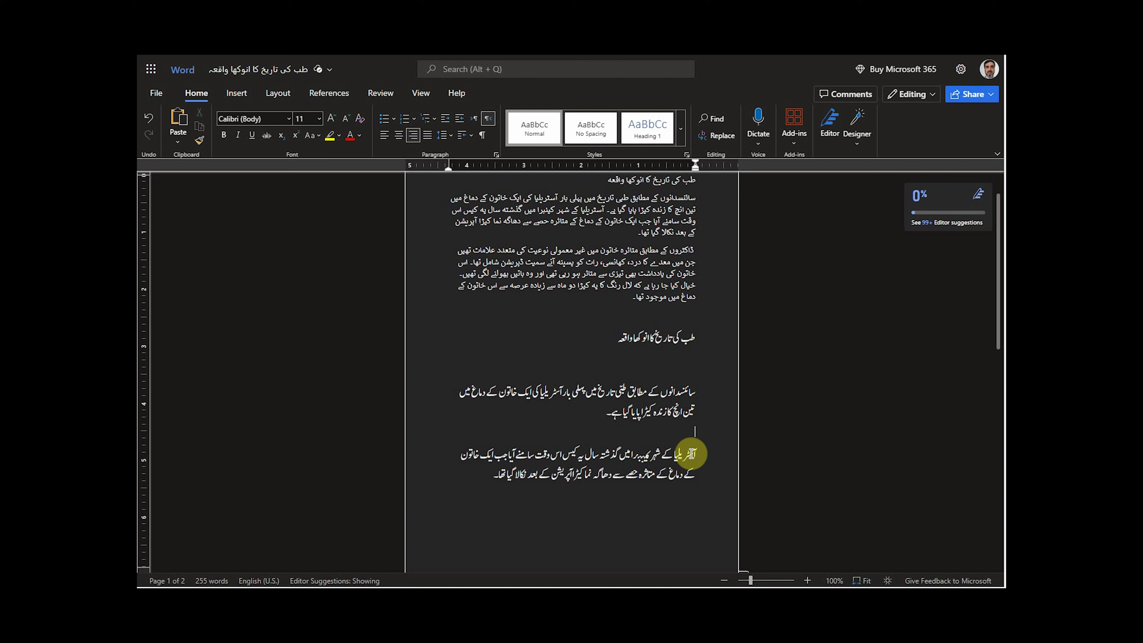
{"action": "key", "text": "Delete"}
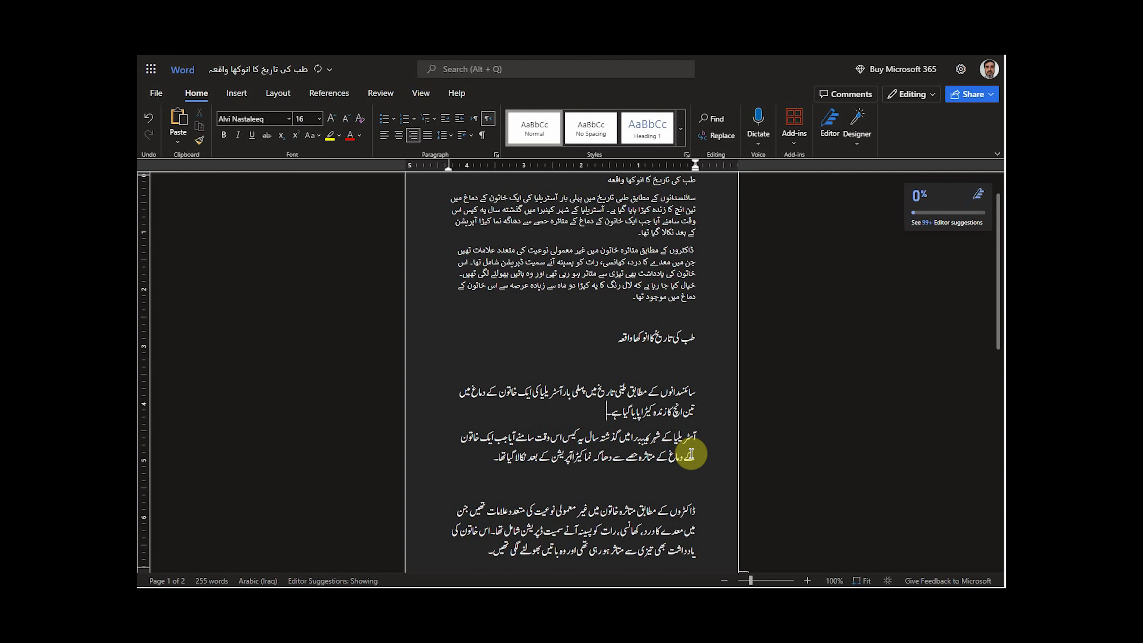
{"action": "key", "text": "Delete"}
Reduce the blank space below the joined paragraph and merge the article's last paragraph into the one before it
{"action": "left_click", "coordinate": [689, 480]}
{"action": "key", "text": "Delete"}
{"action": "scroll", "coordinate": [704, 491], "scroll_direction": "down", "scroll_amount": 4}
{"action": "left_click", "coordinate": [455, 347]}
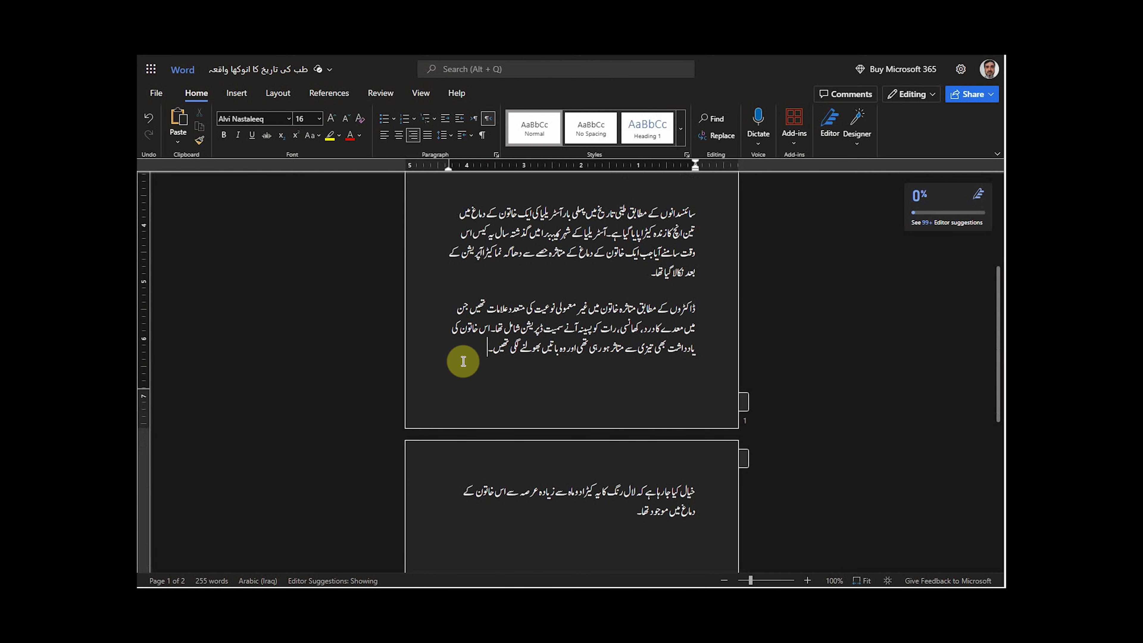
{"action": "key", "text": "Delete"}
Delete the blank lines below the pasted article's heading and between its two body paragraphs
{"action": "scroll", "coordinate": [630, 392], "scroll_direction": "up", "scroll_amount": 5}
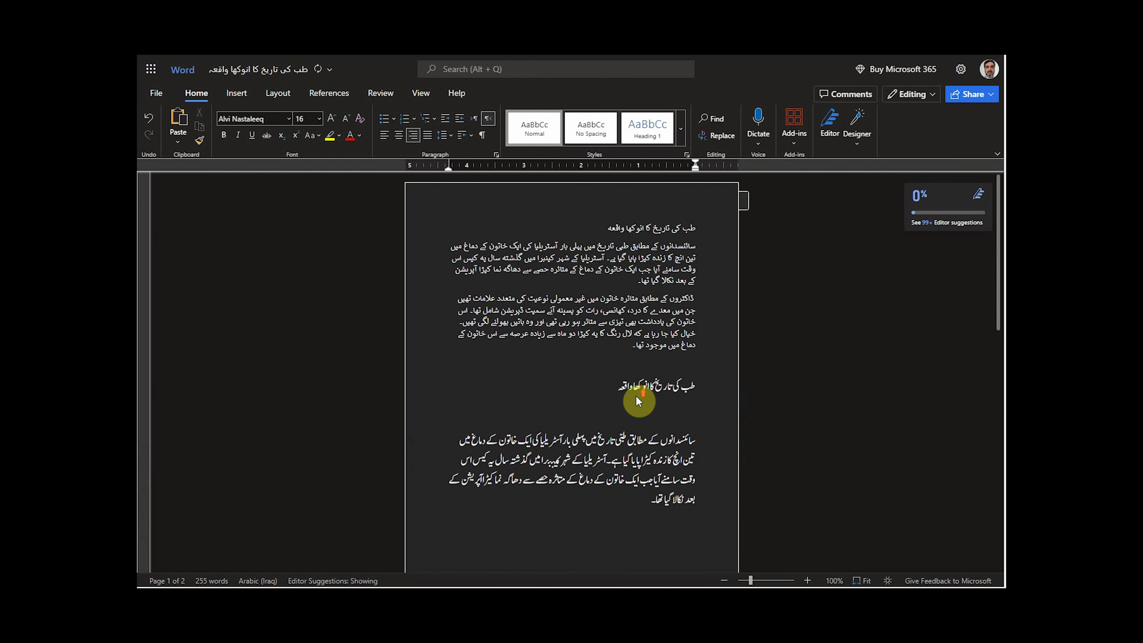
{"action": "left_click", "coordinate": [687, 406]}
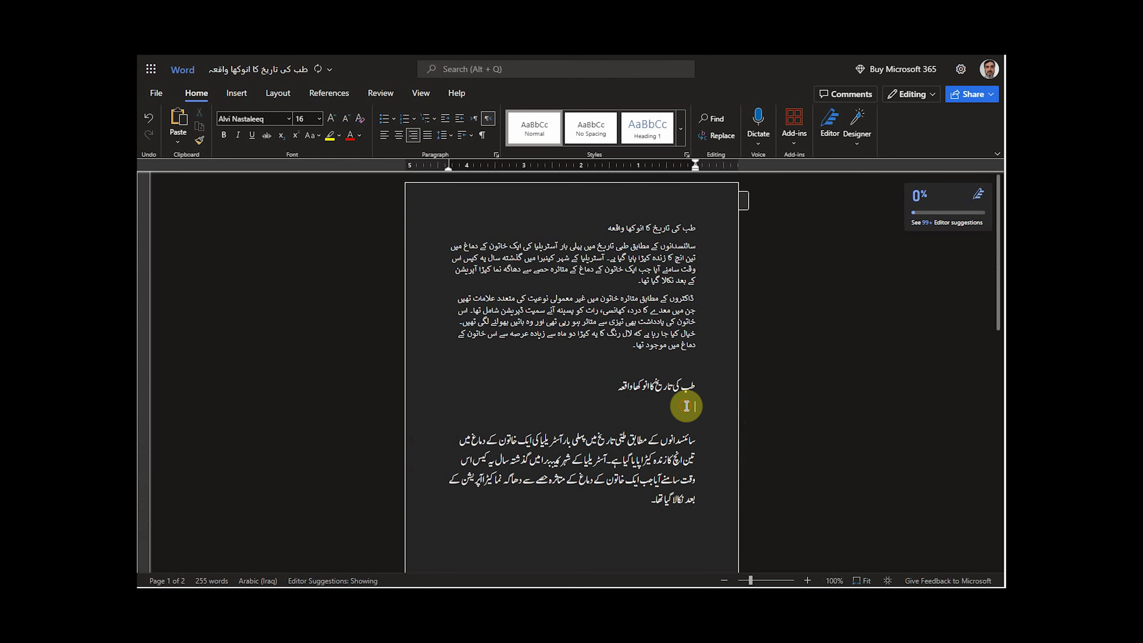
{"action": "key", "text": "Delete"}
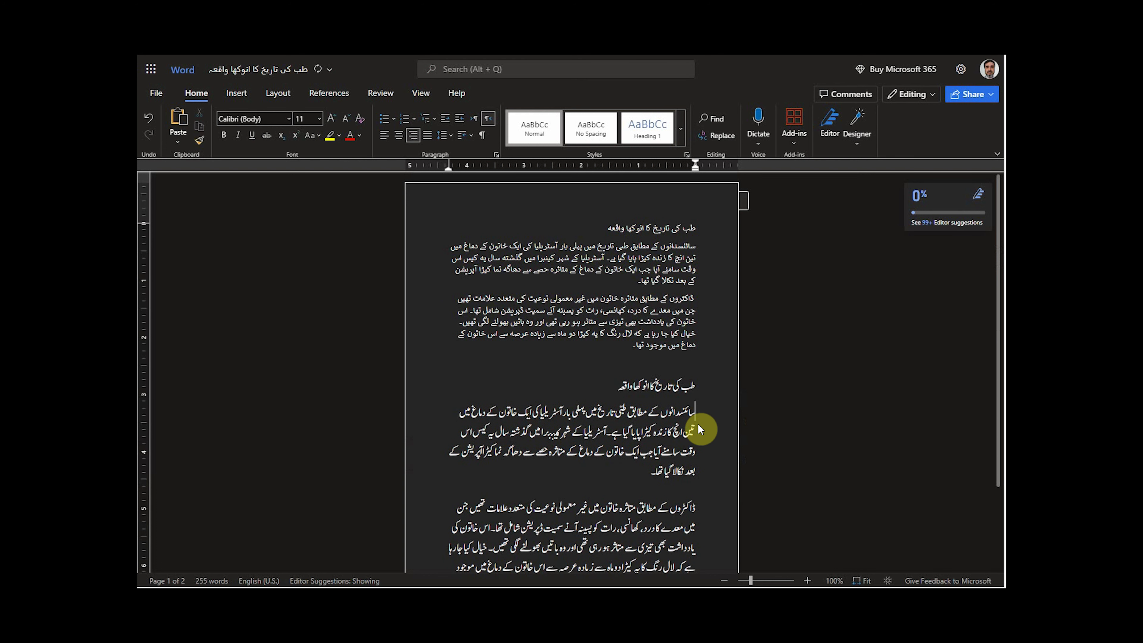
{"action": "scroll", "coordinate": [697, 430], "scroll_direction": "down", "scroll_amount": 2}
{"action": "left_click", "coordinate": [696, 393]}
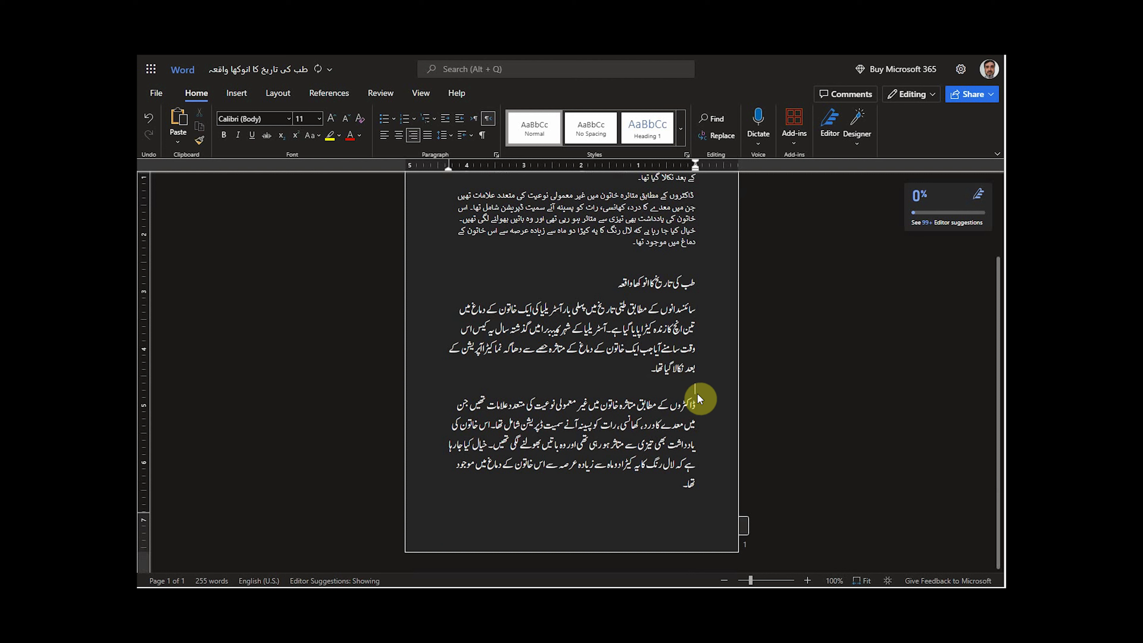
{"action": "key", "text": "Delete"}
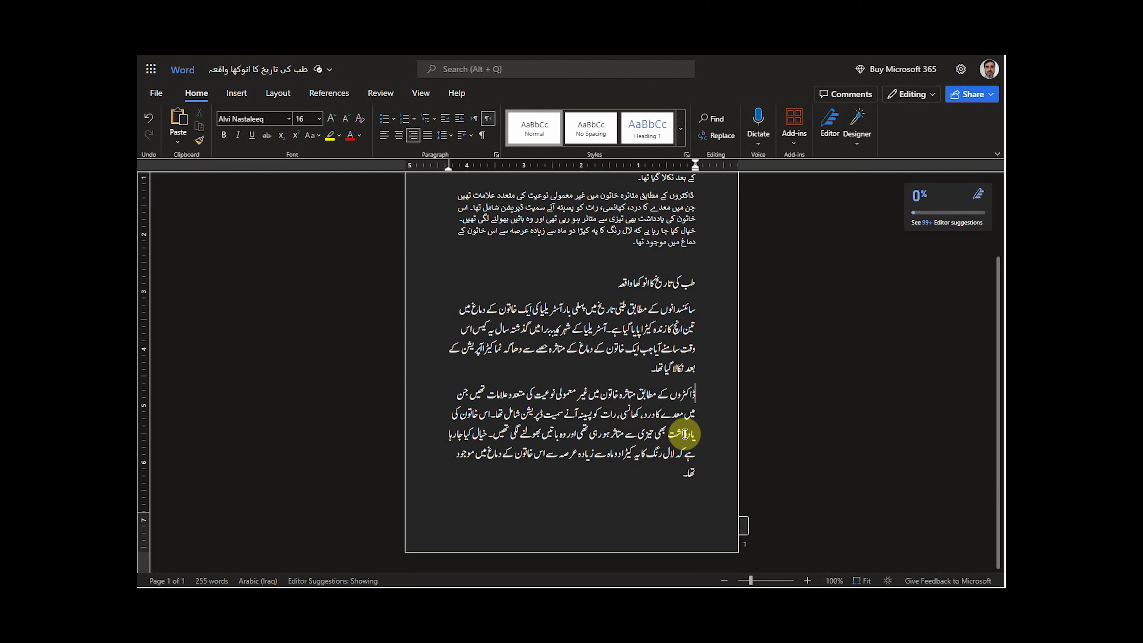
Create a new style named Main Heading from the formatting of the pasted article's first body paragraph
{"action": "left_click", "coordinate": [642, 327]}
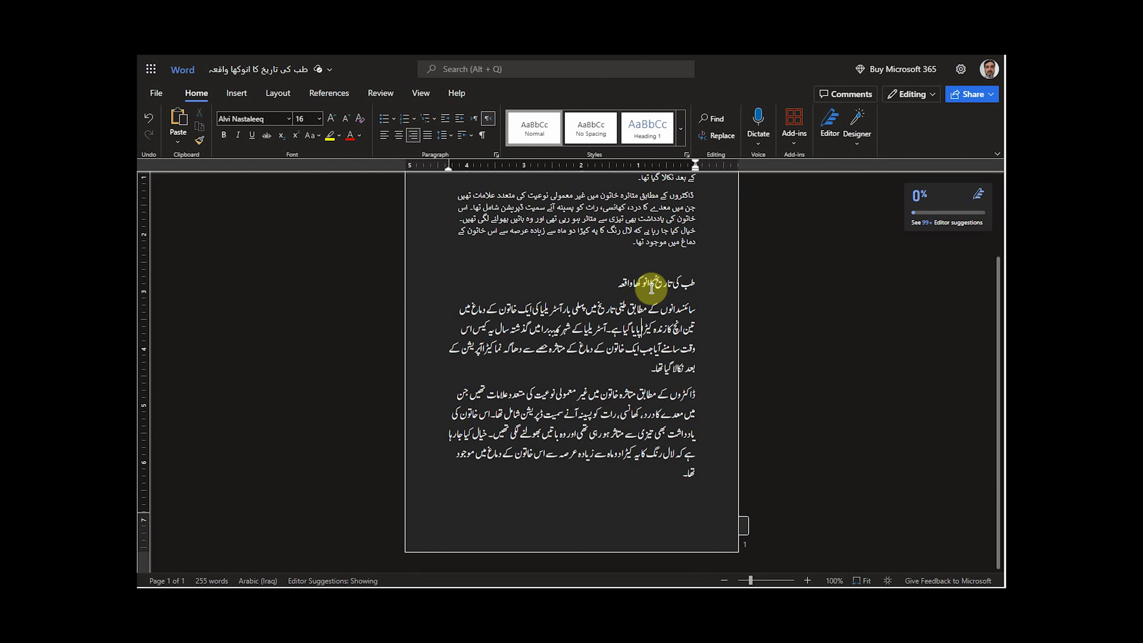
{"action": "scroll", "coordinate": [657, 283], "scroll_direction": "up", "scroll_amount": 2}
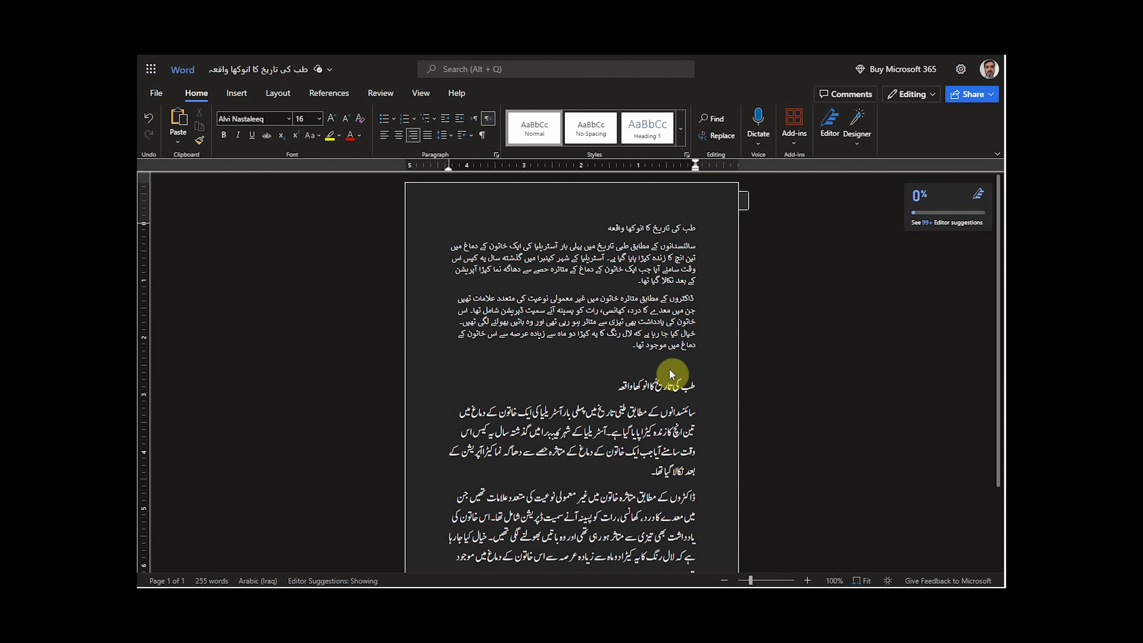
{"action": "left_click", "coordinate": [681, 129]}
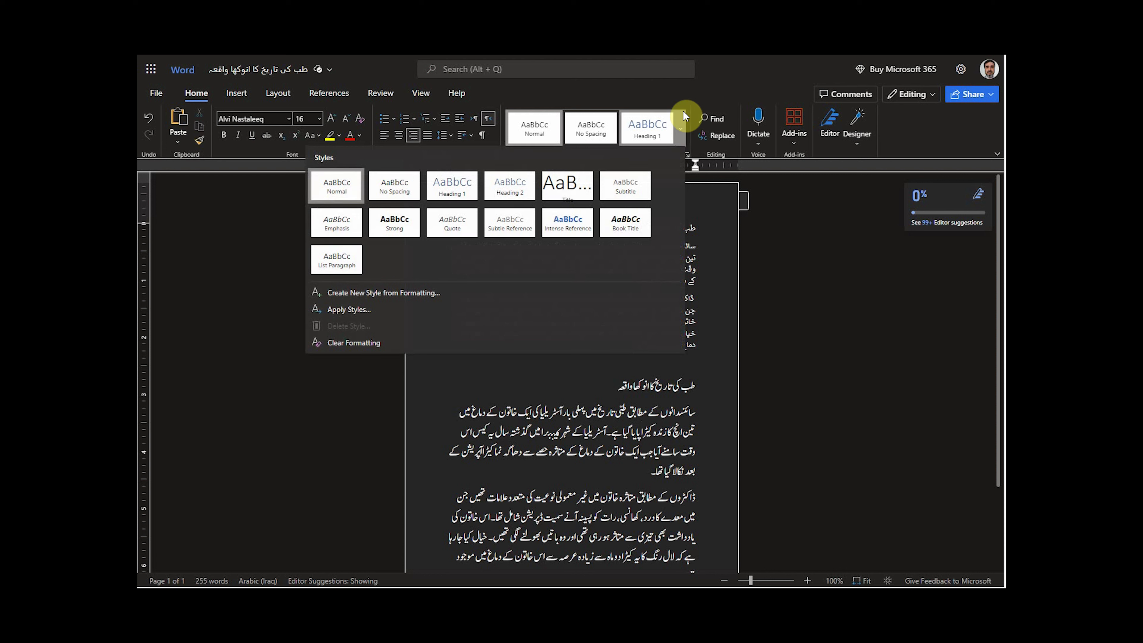
{"action": "left_click", "coordinate": [683, 126]}
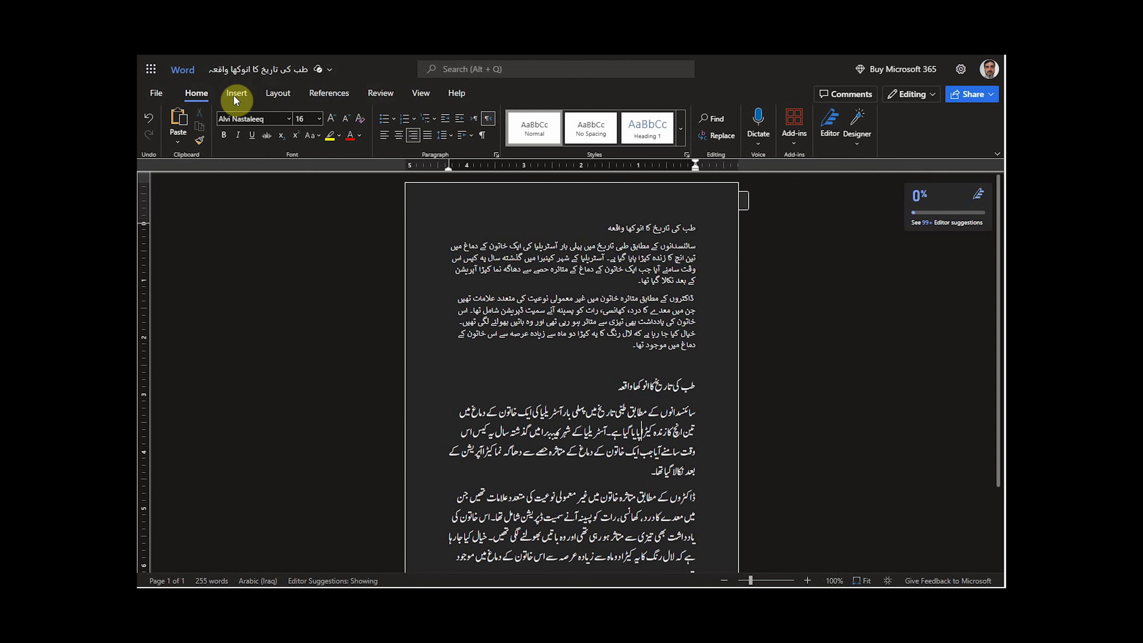
{"action": "left_click", "coordinate": [680, 129]}
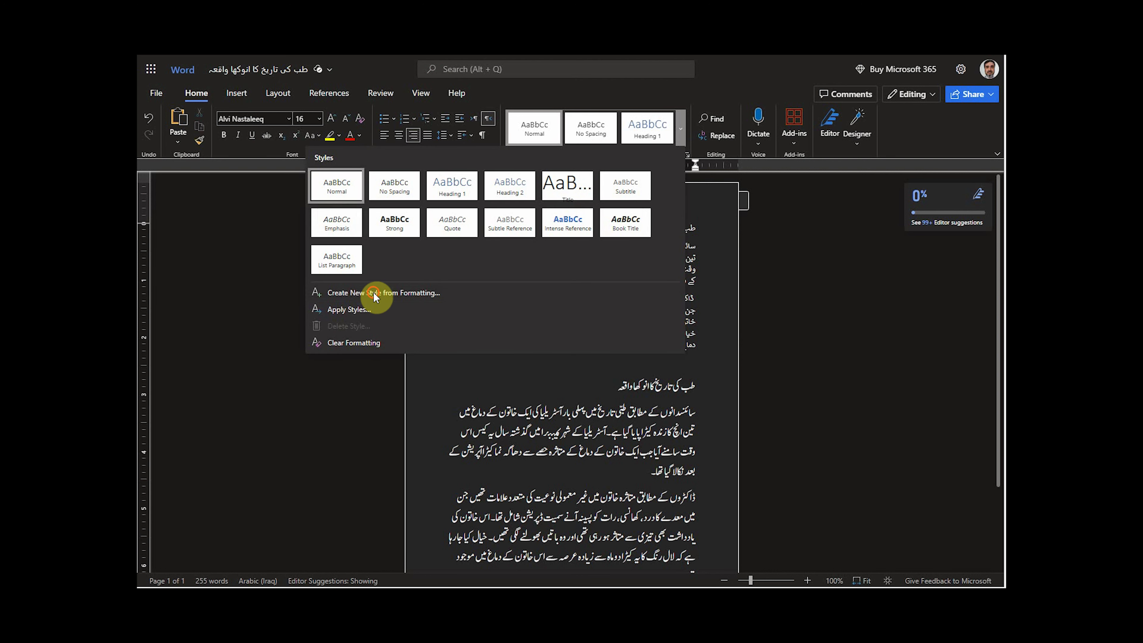
{"action": "left_click", "coordinate": [364, 293]}
{"action": "left_click_drag", "start_coordinate": [544, 307], "coordinate": [412, 306]}
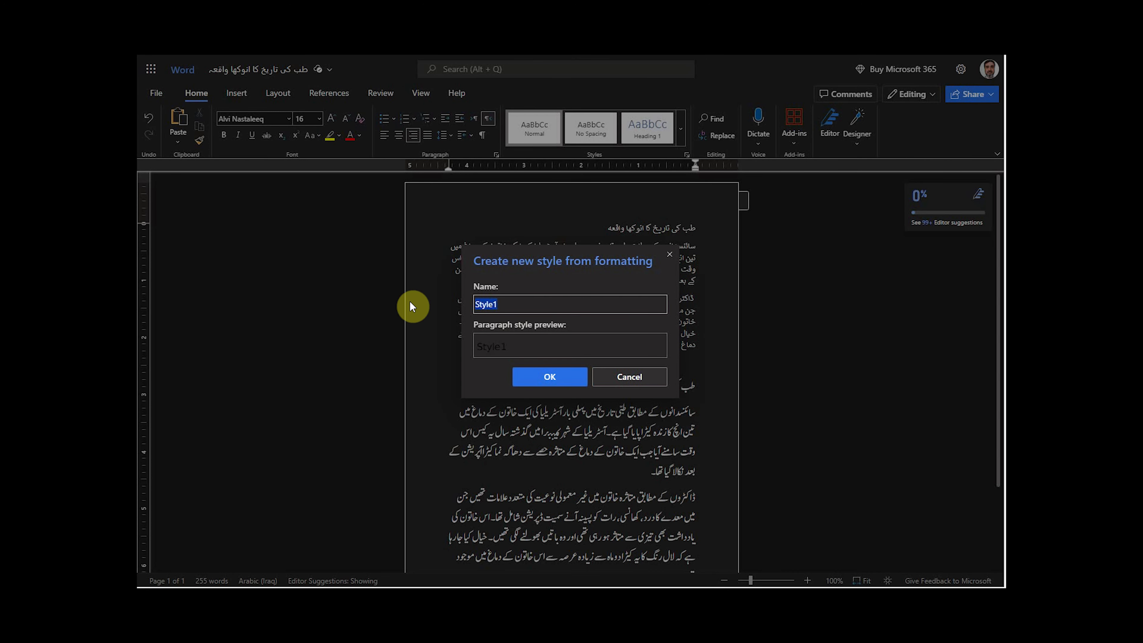
{"action": "type", "text": "Main"}
{"action": "type", "text": "Head"}
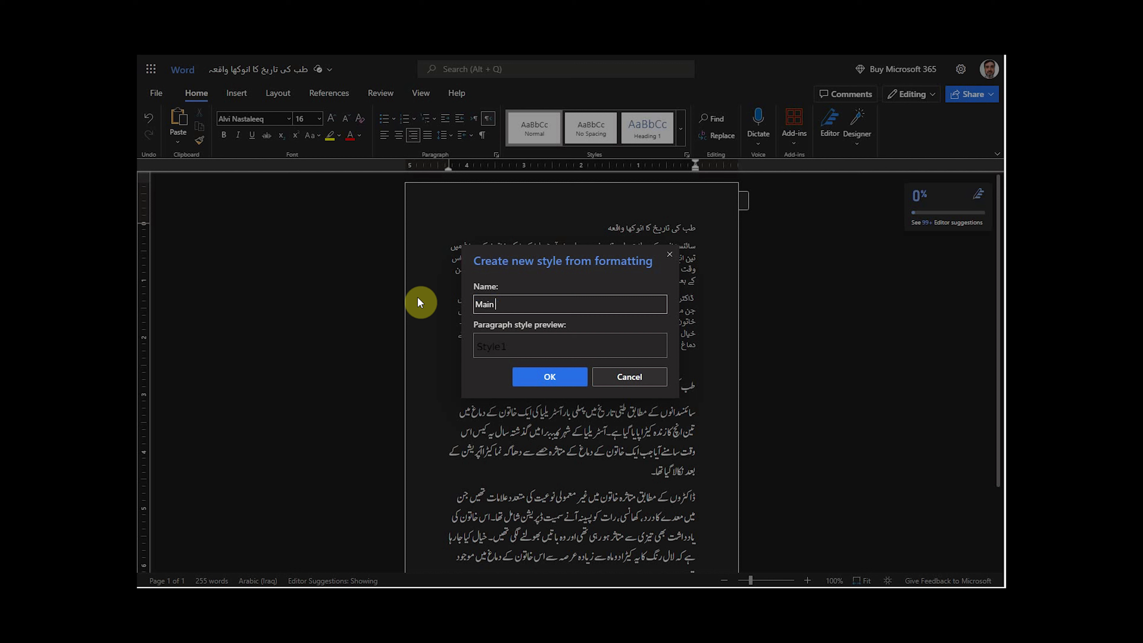
{"action": "type", "text": "ing"}
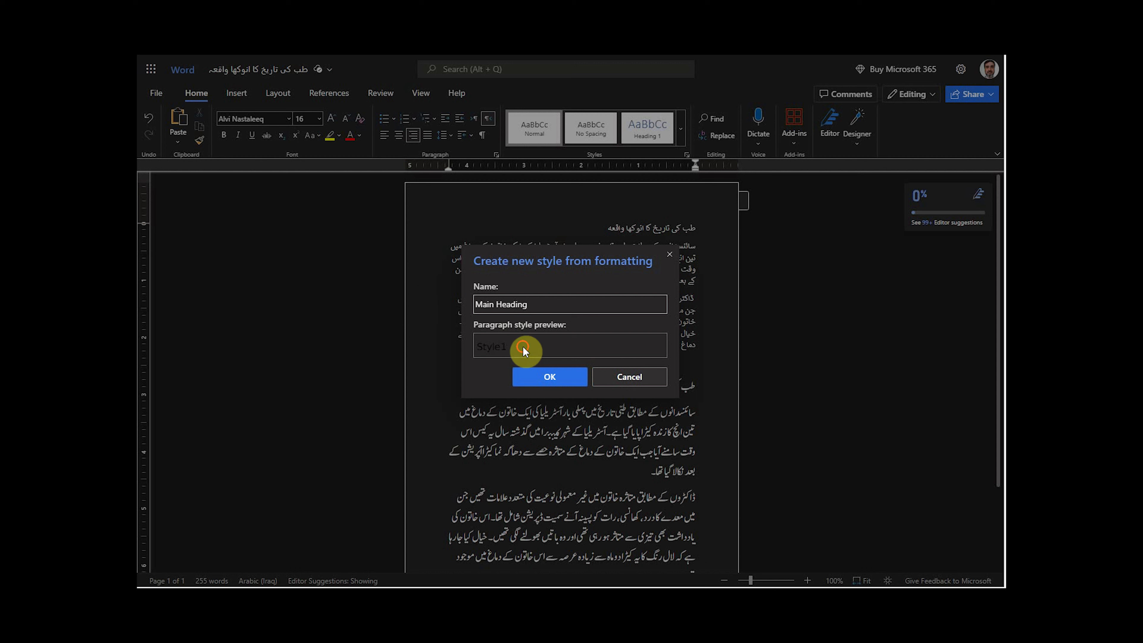
{"action": "left_click", "coordinate": [550, 377]}
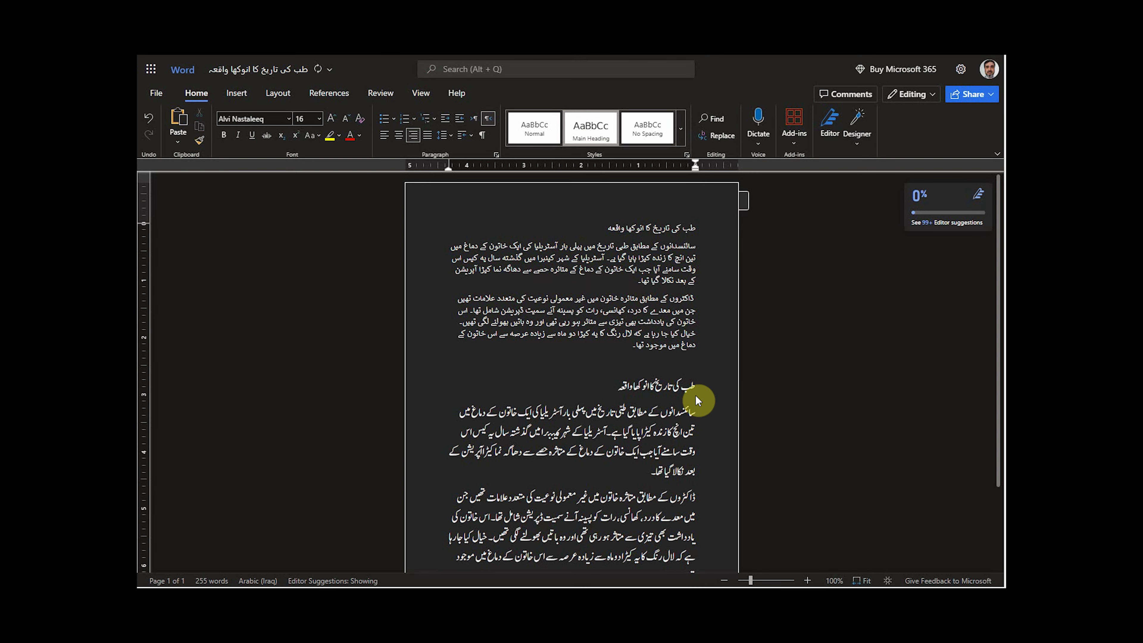
Select the pasted article's heading and update the Main Heading style to match it
{"action": "triple_click", "coordinate": [678, 388]}
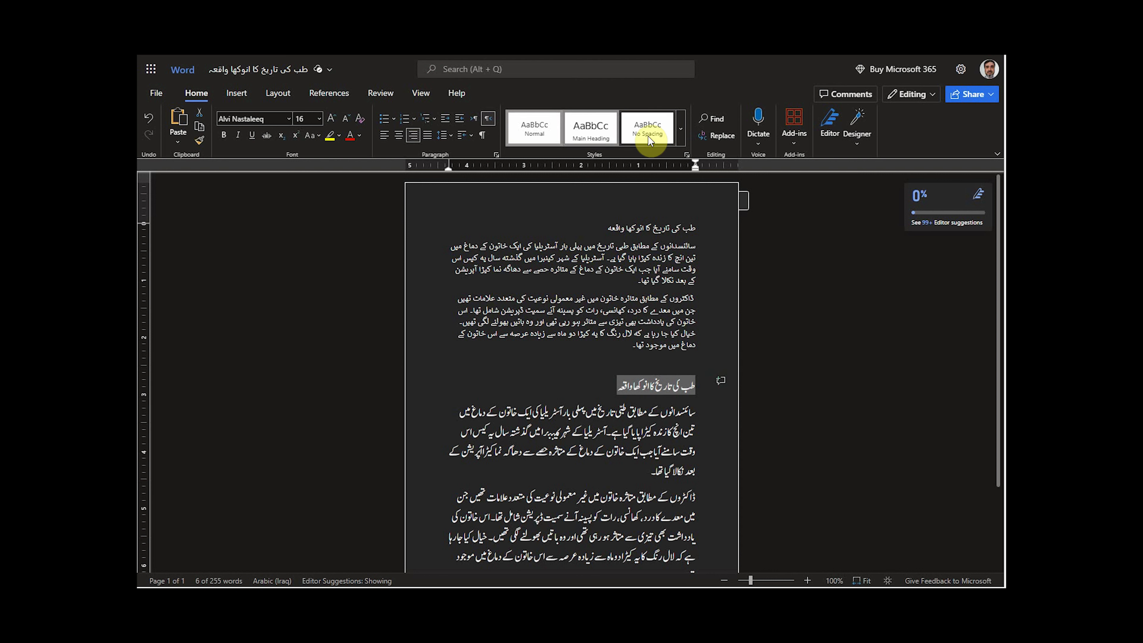
{"action": "right_click", "coordinate": [598, 131]}
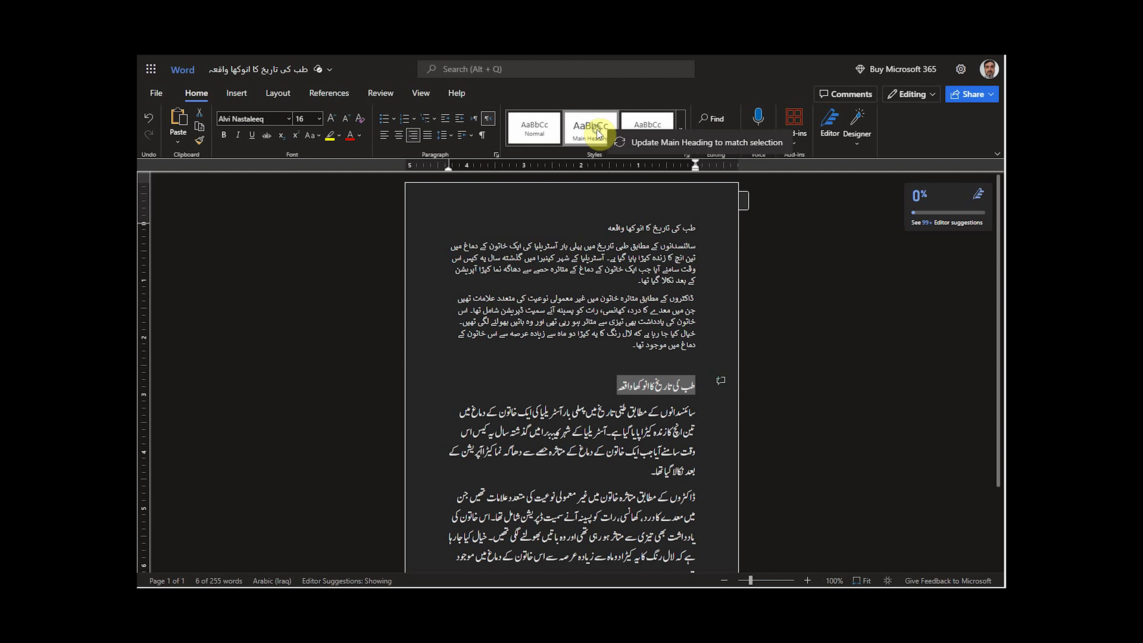
{"action": "left_click", "coordinate": [650, 142]}
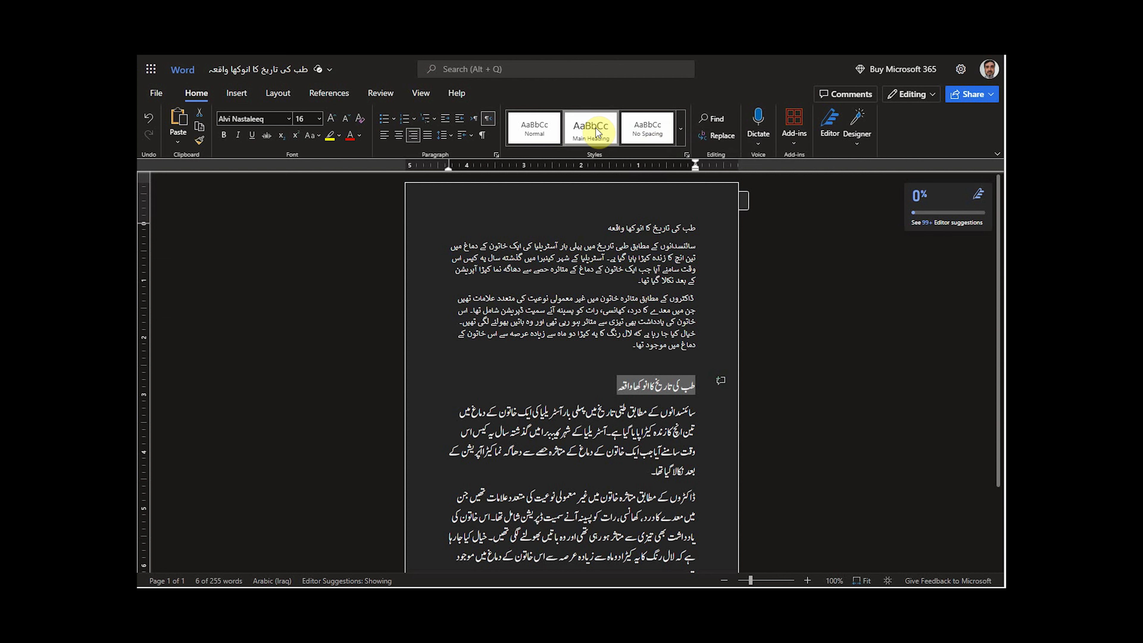
Apply the Main Heading style to the selected heading from the full list of styles
{"action": "left_click", "coordinate": [681, 129]}
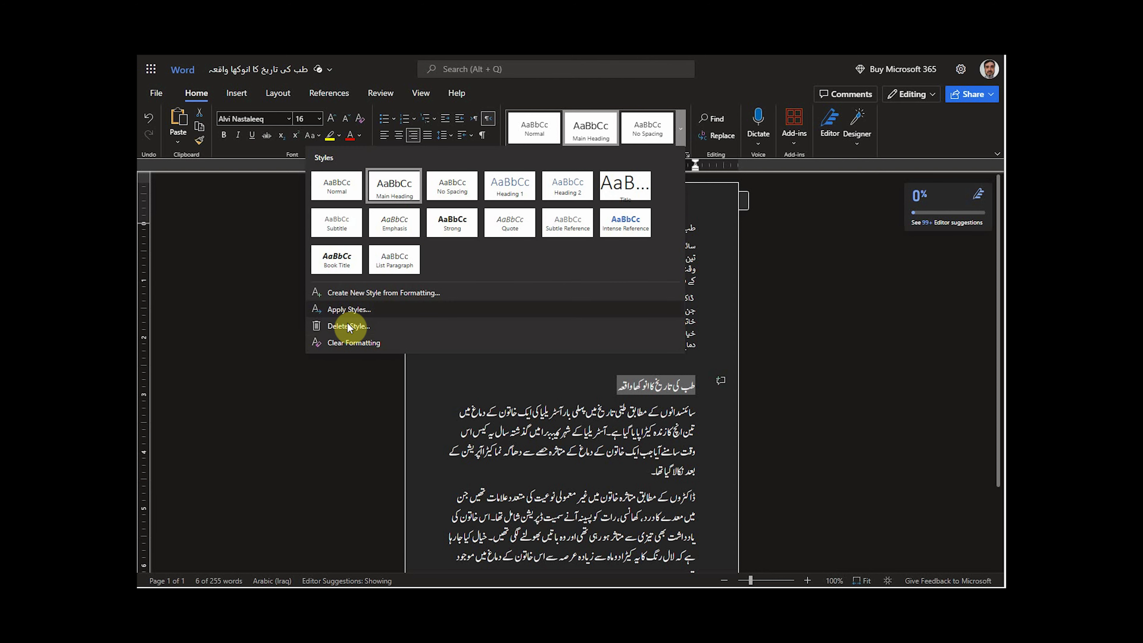
{"action": "left_click", "coordinate": [342, 309]}
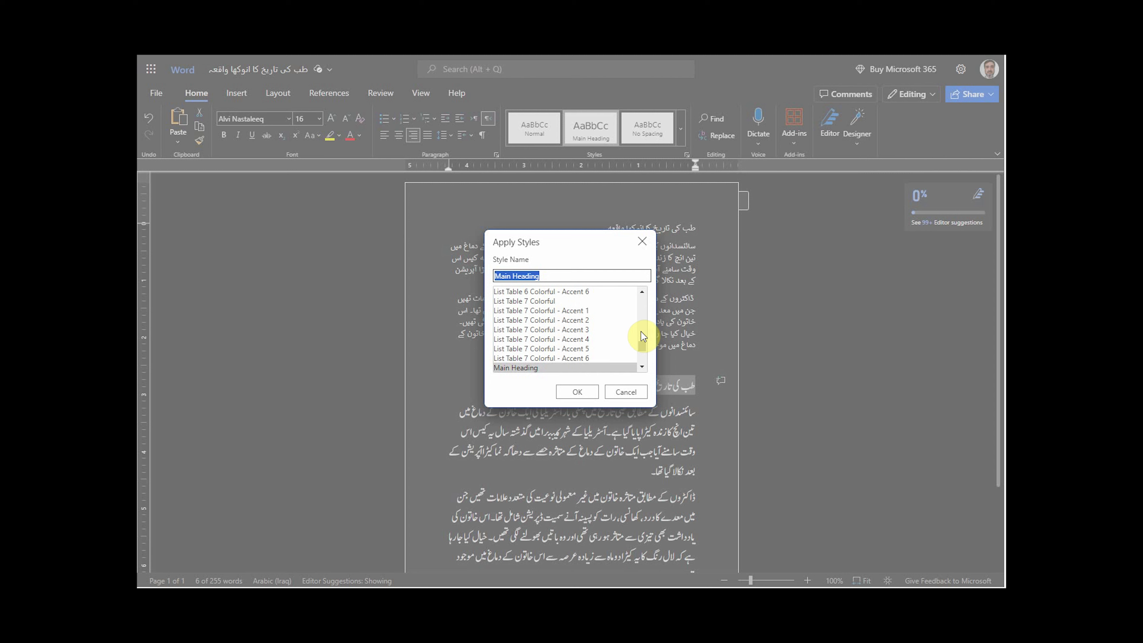
{"action": "left_click", "coordinate": [628, 367]}
{"action": "left_click", "coordinate": [640, 367]}
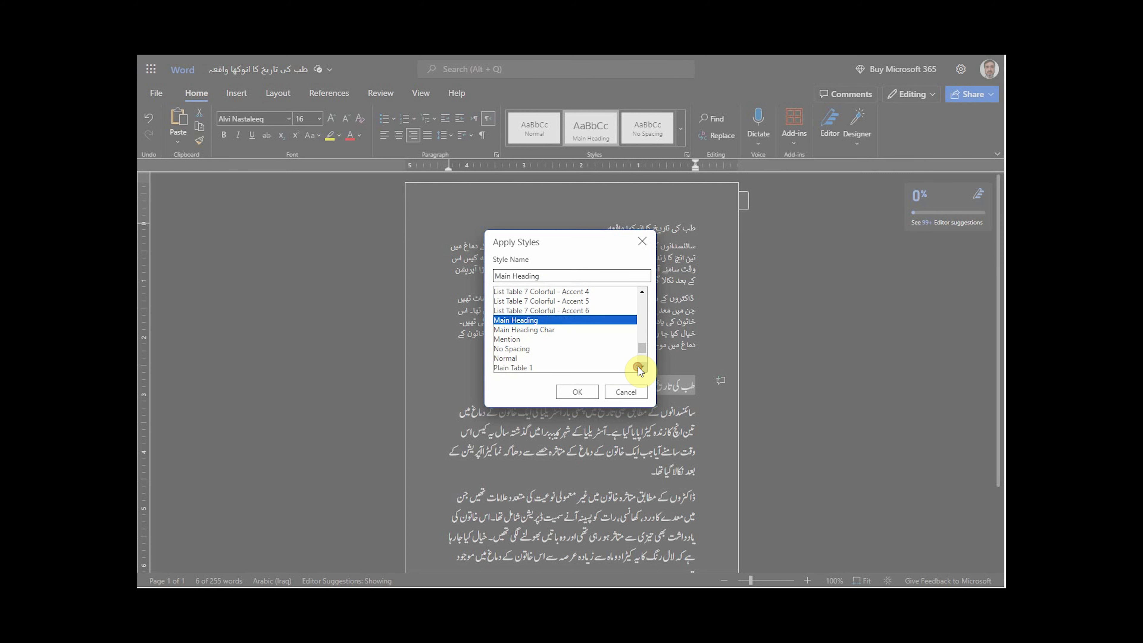
{"action": "left_click", "coordinate": [577, 397]}
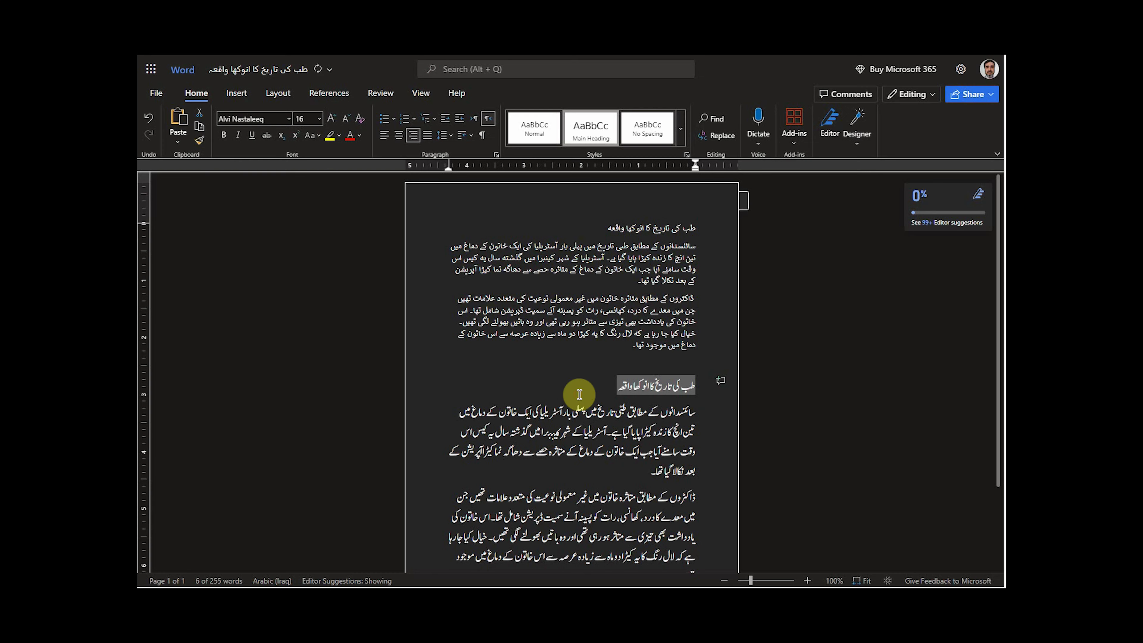
{"action": "triple_click", "coordinate": [657, 417]}
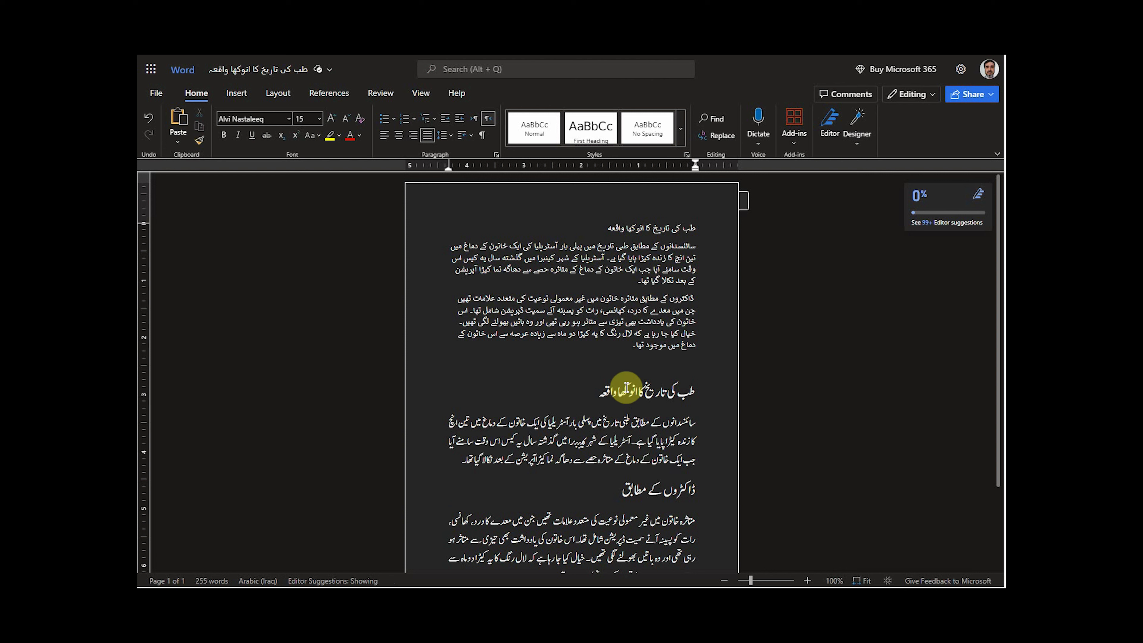
{"action": "left_click", "coordinate": [636, 270]}
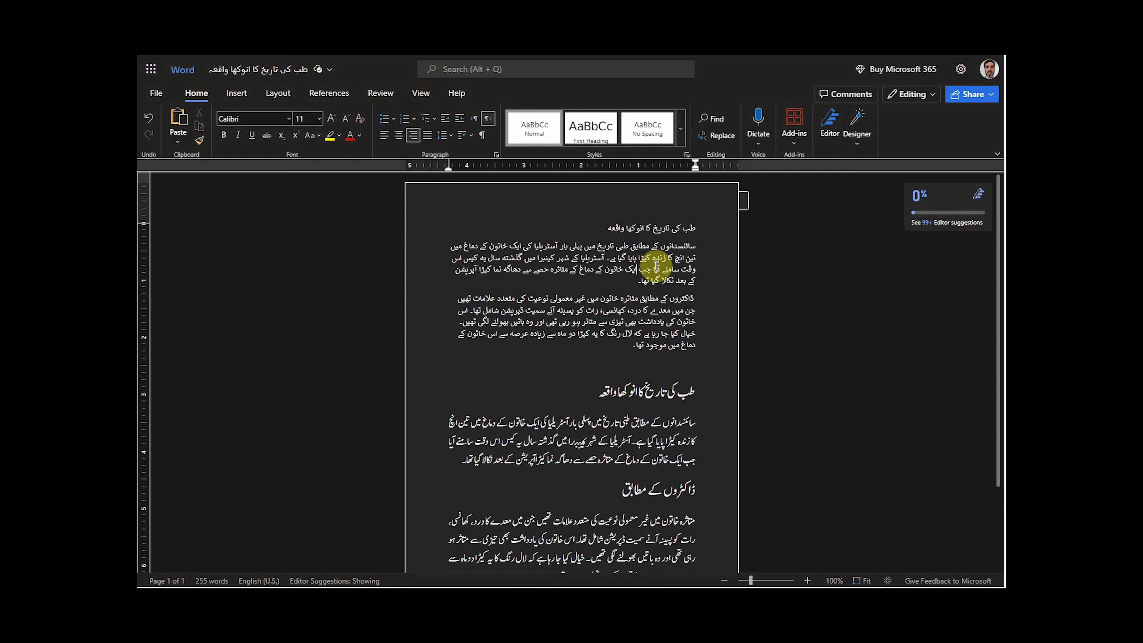
Set the Nastaleeq article heading's line spacing to Single and enable Keep with next
{"action": "double_click", "coordinate": [656, 393]}
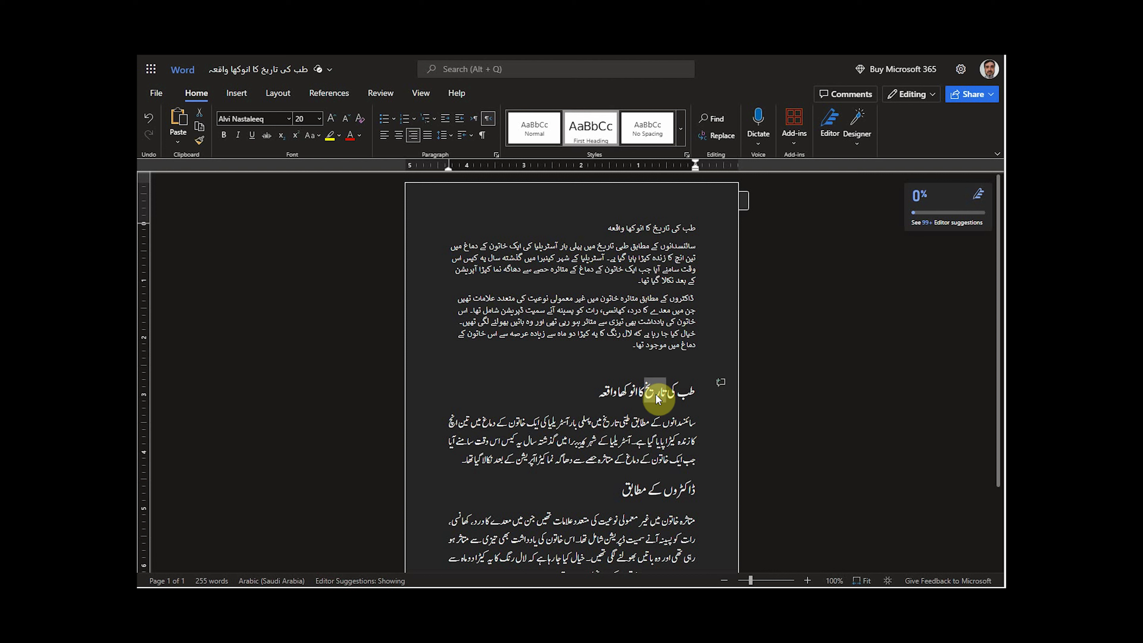
{"action": "triple_click", "coordinate": [656, 393]}
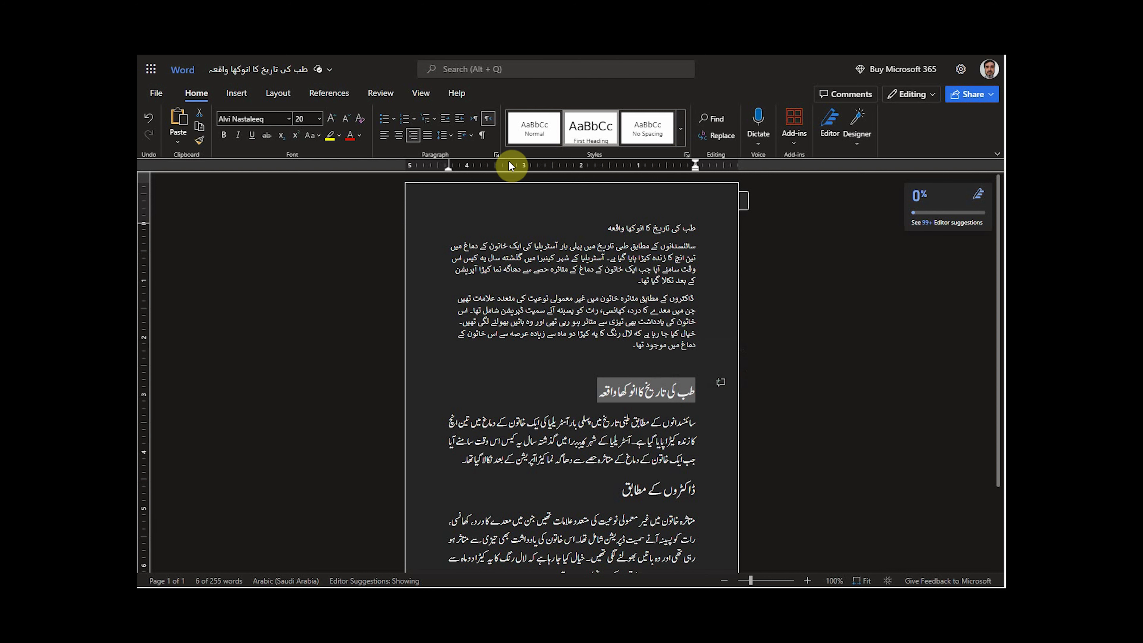
{"action": "left_click", "coordinate": [496, 154]}
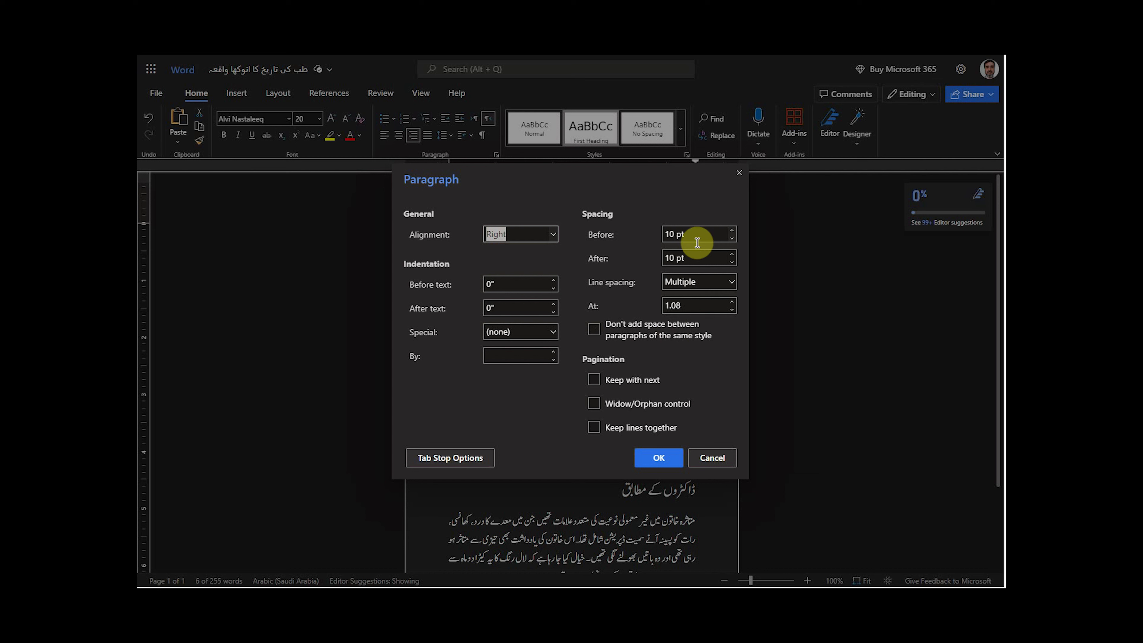
{"action": "left_click", "coordinate": [730, 283]}
{"action": "left_click", "coordinate": [689, 299]}
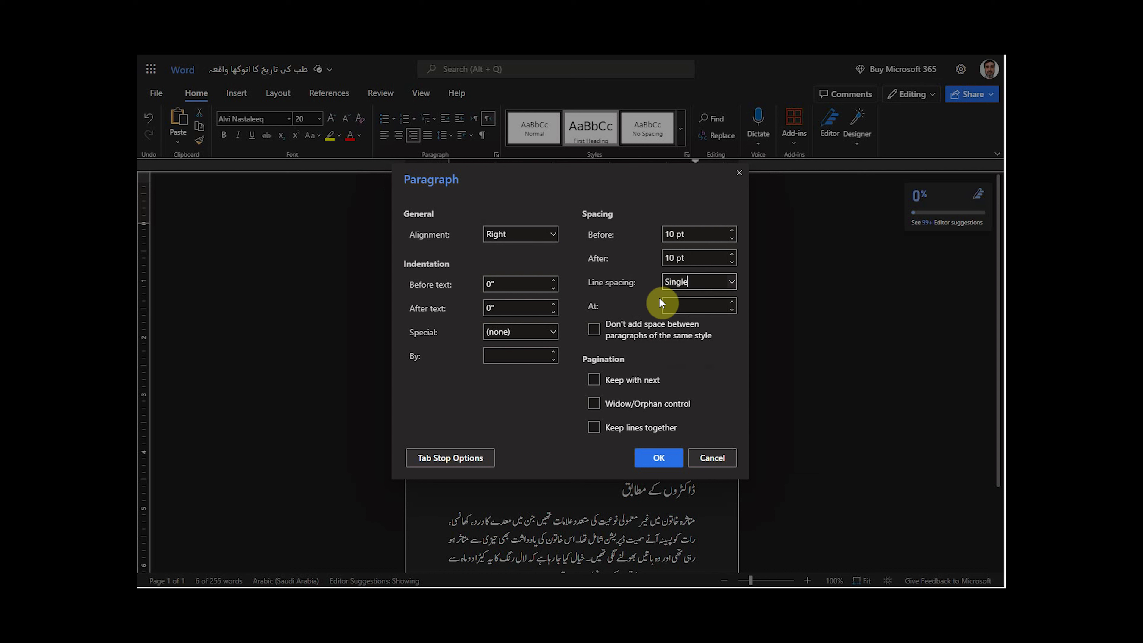
{"action": "left_click", "coordinate": [706, 308]}
{"action": "type", "text": "0"}
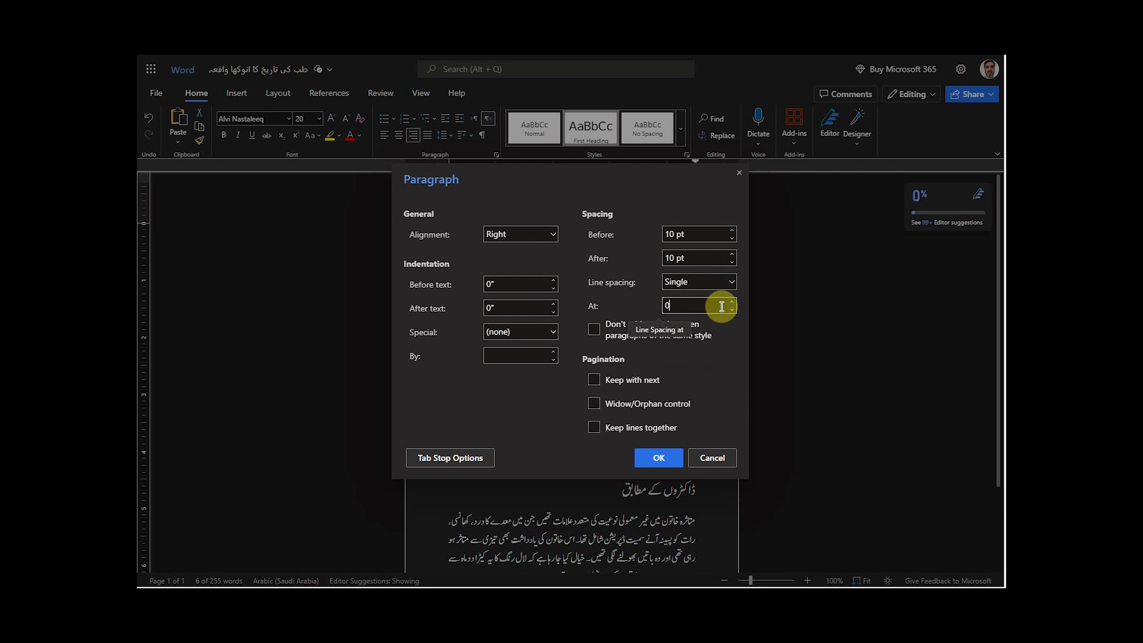
{"action": "key", "text": "Tab"}
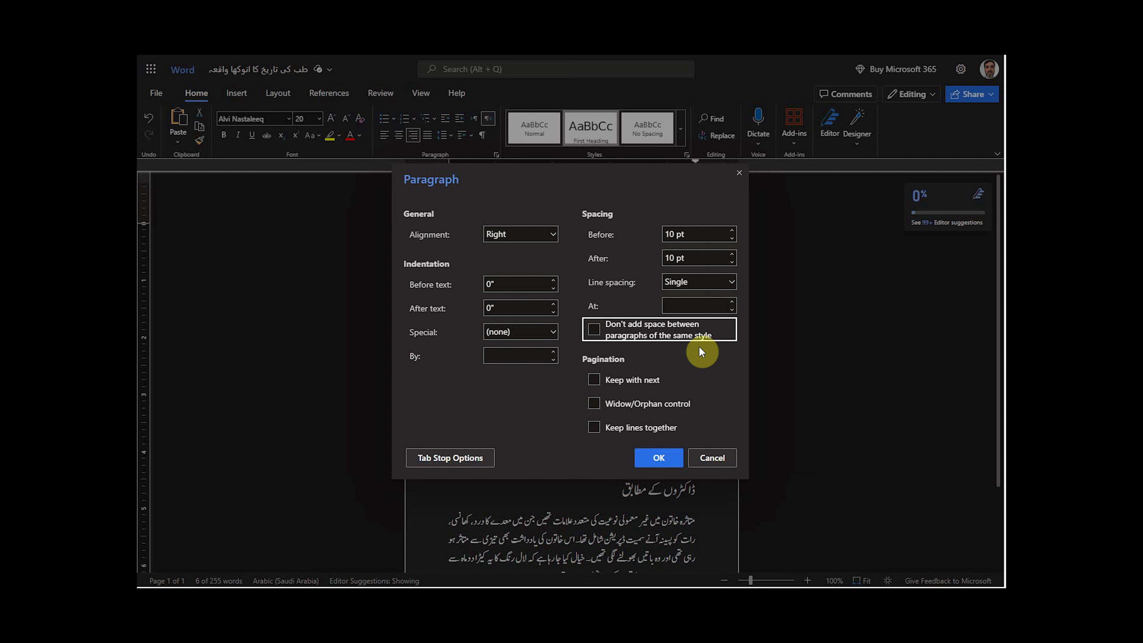
{"action": "left_click", "coordinate": [707, 370]}
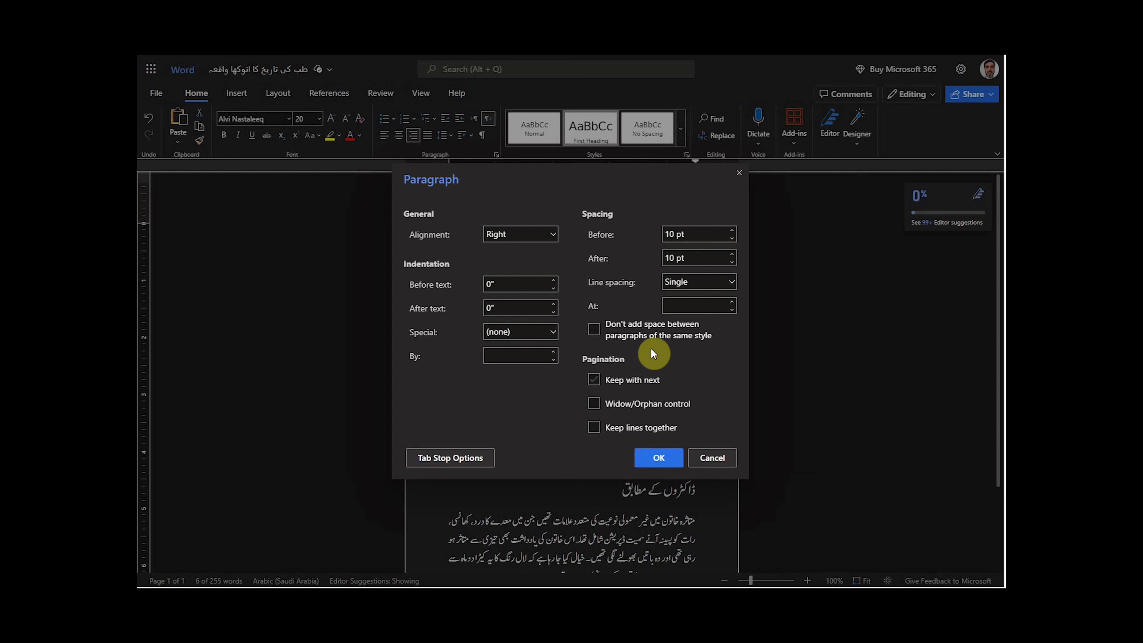
{"action": "left_click", "coordinate": [659, 458]}
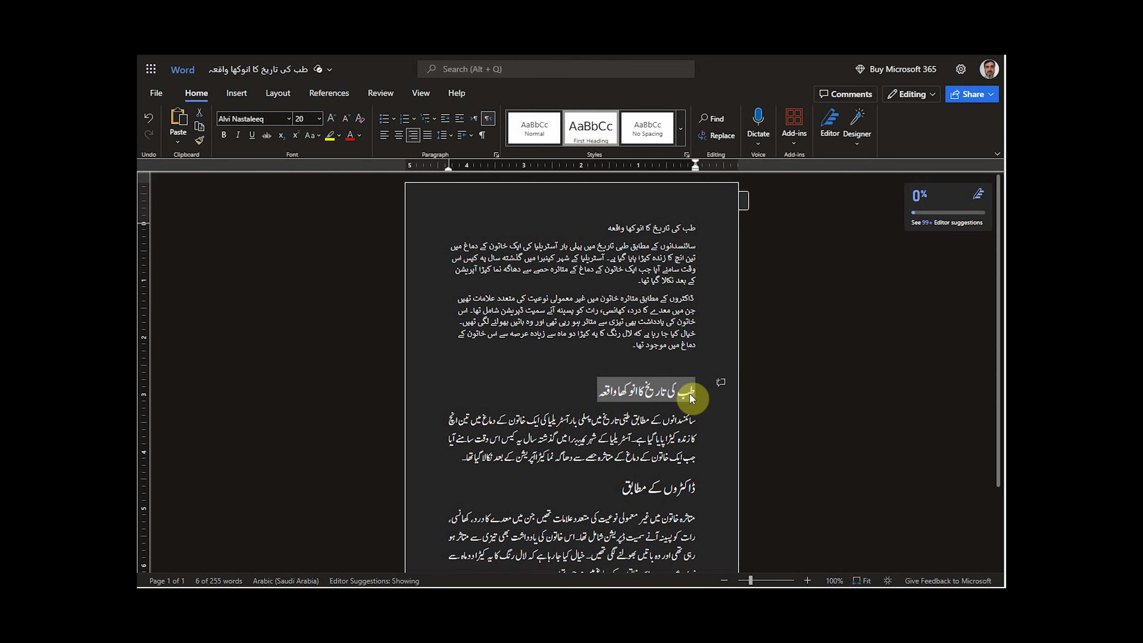
Set the Nastaleeq article heading's font size to 24 and create a new style named Urdu Heading from its formatting
{"action": "left_click", "coordinate": [320, 119]}
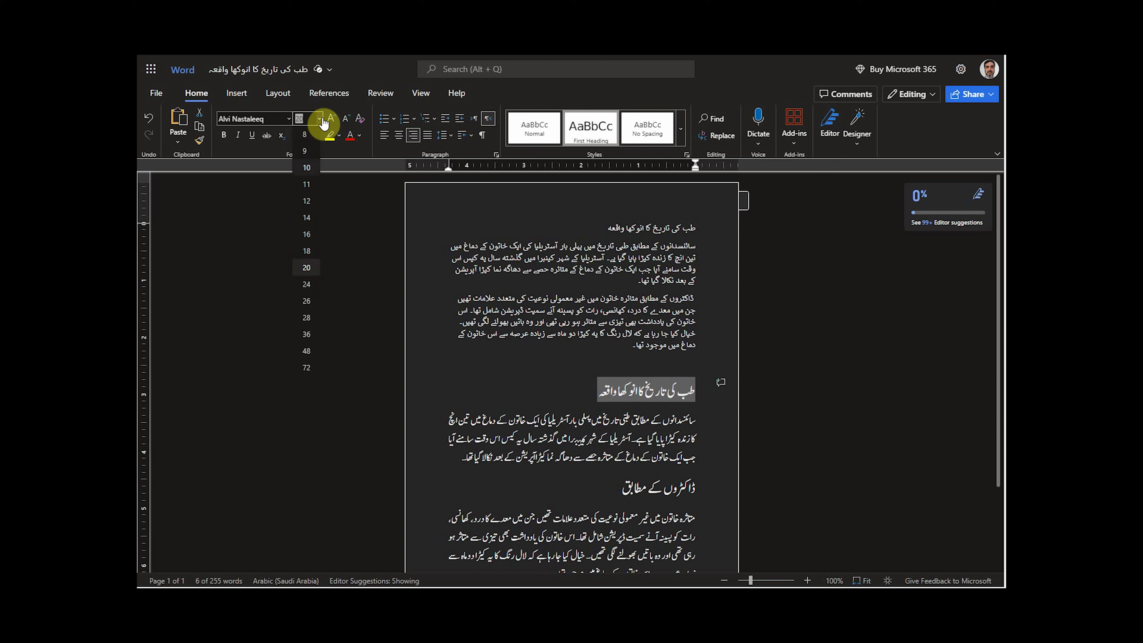
{"action": "left_click", "coordinate": [307, 285]}
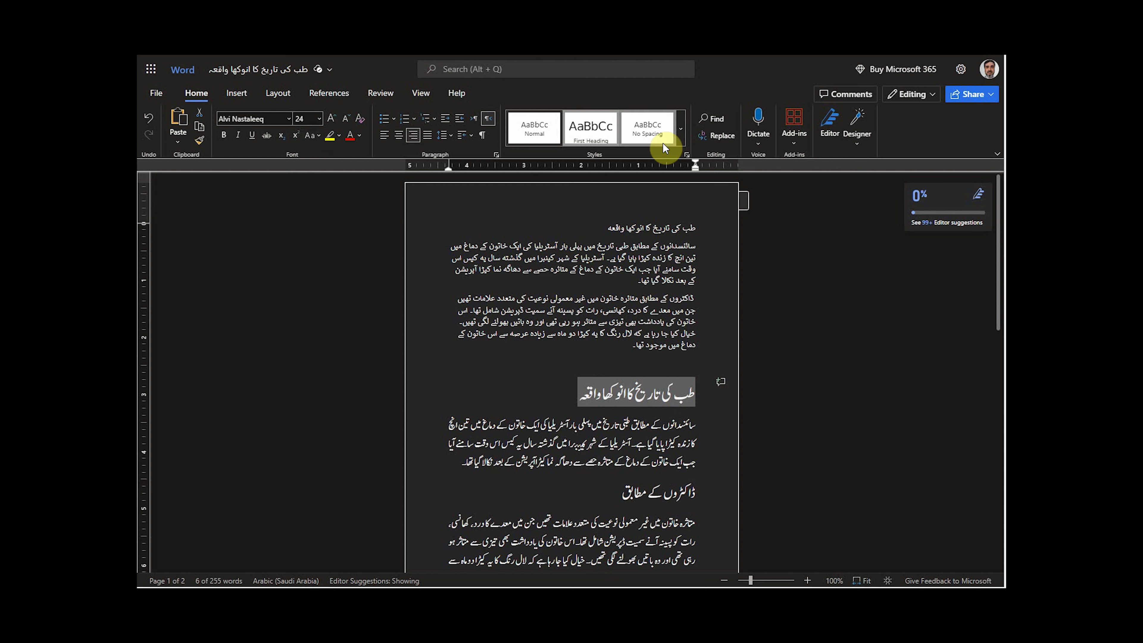
{"action": "left_click", "coordinate": [681, 130]}
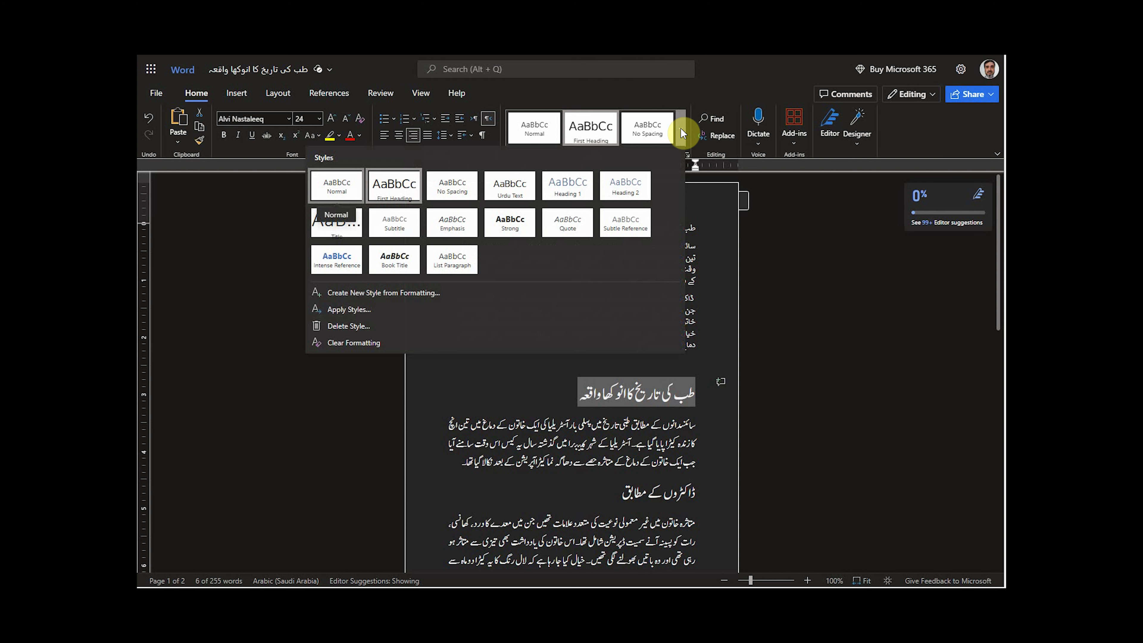
{"action": "left_click", "coordinate": [352, 293]}
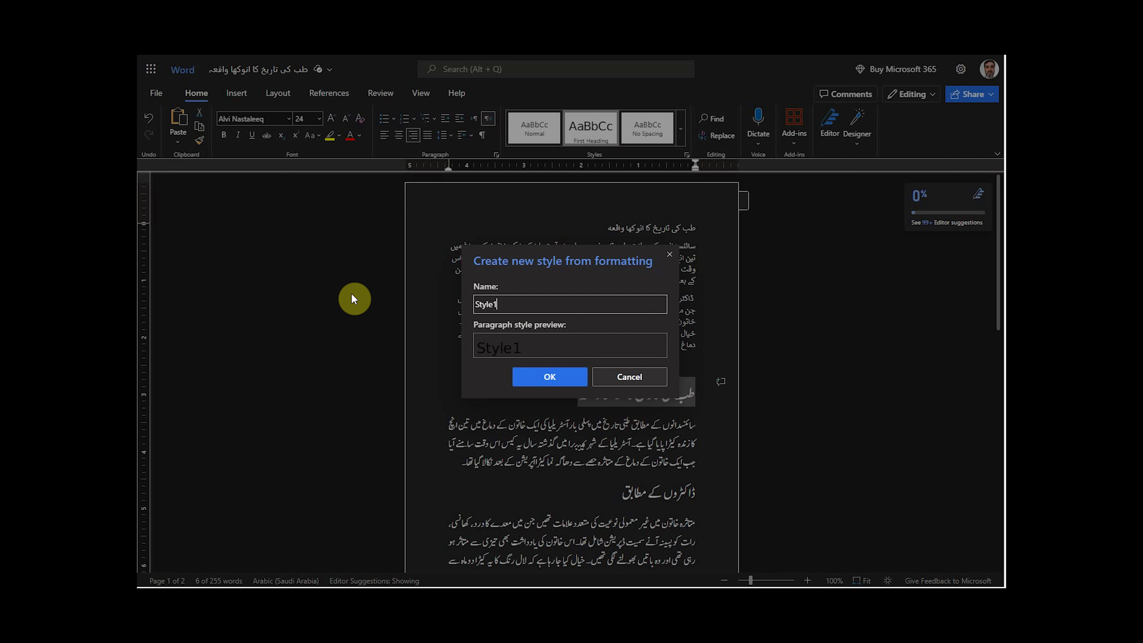
{"action": "double_click", "coordinate": [511, 302]}
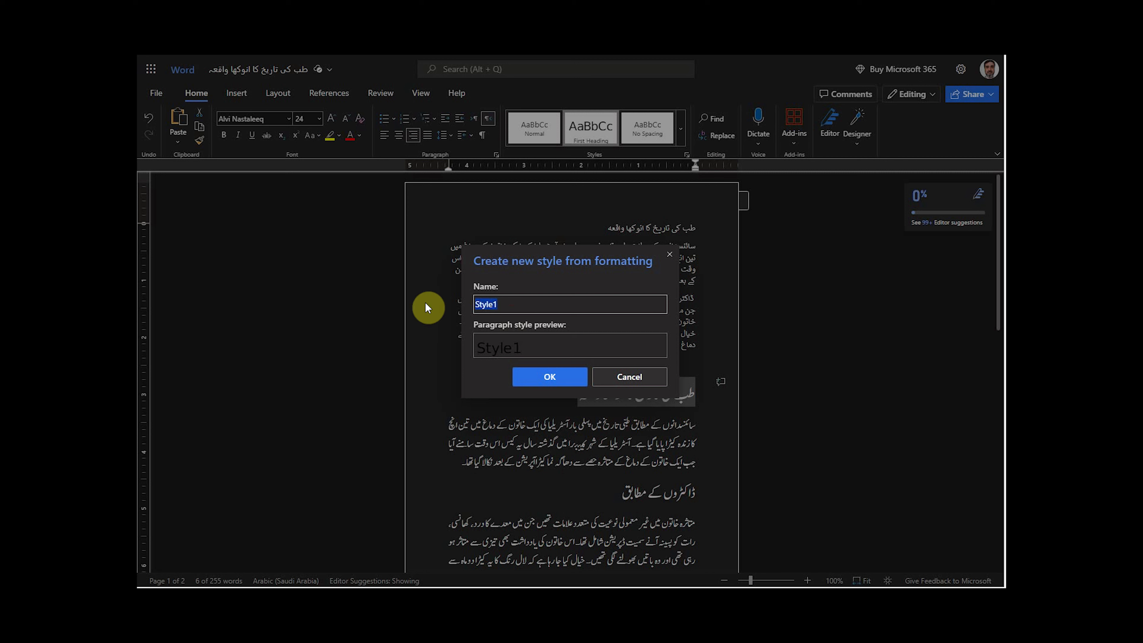
{"action": "type", "text": "urdu Heading"}
{"action": "left_click", "coordinate": [551, 379]}
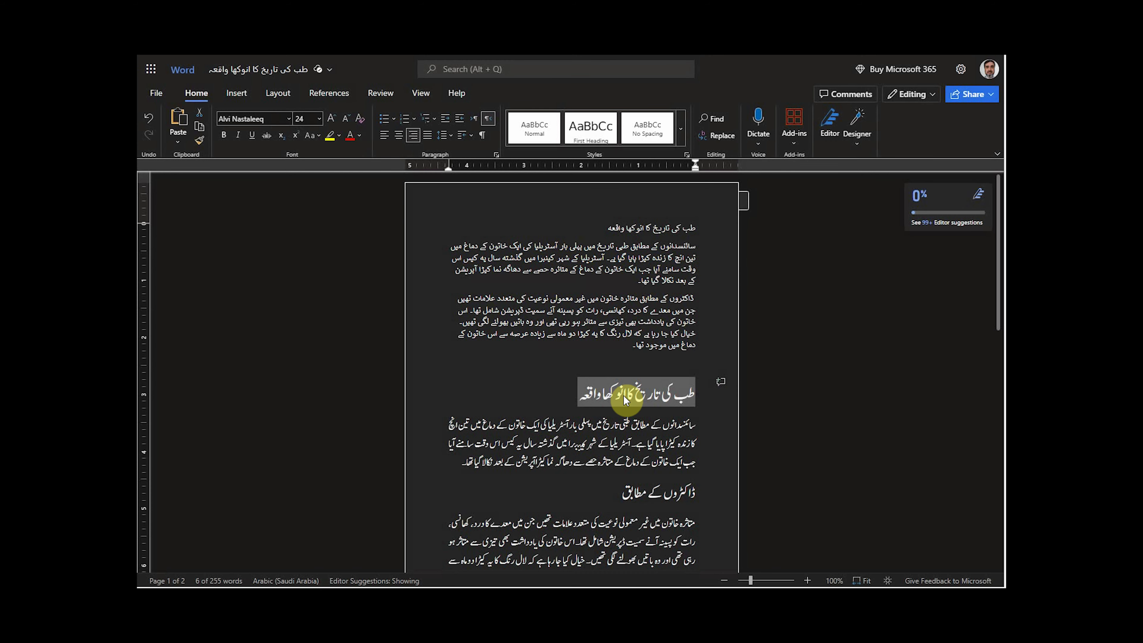
{"action": "left_click", "coordinate": [655, 399]}
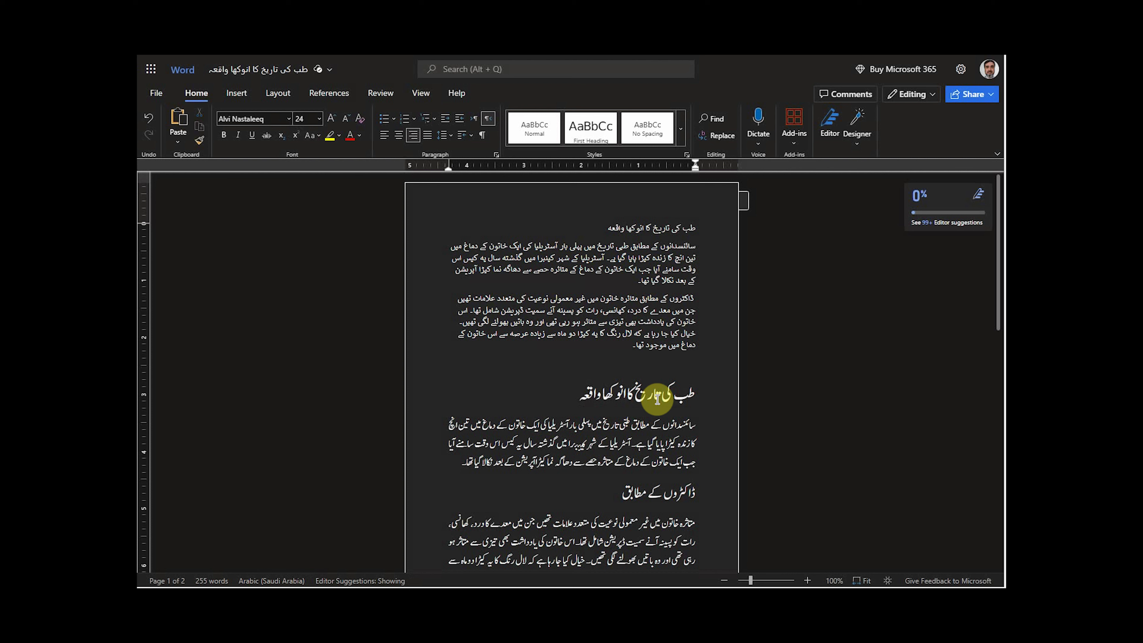
Apply the Urdu Heading style to the Nastaleeq article's second heading, between its two body paragraphs
{"action": "scroll", "coordinate": [684, 378], "scroll_direction": "down", "scroll_amount": 3}
{"action": "double_click", "coordinate": [673, 372]}
{"action": "triple_click", "coordinate": [668, 378]}
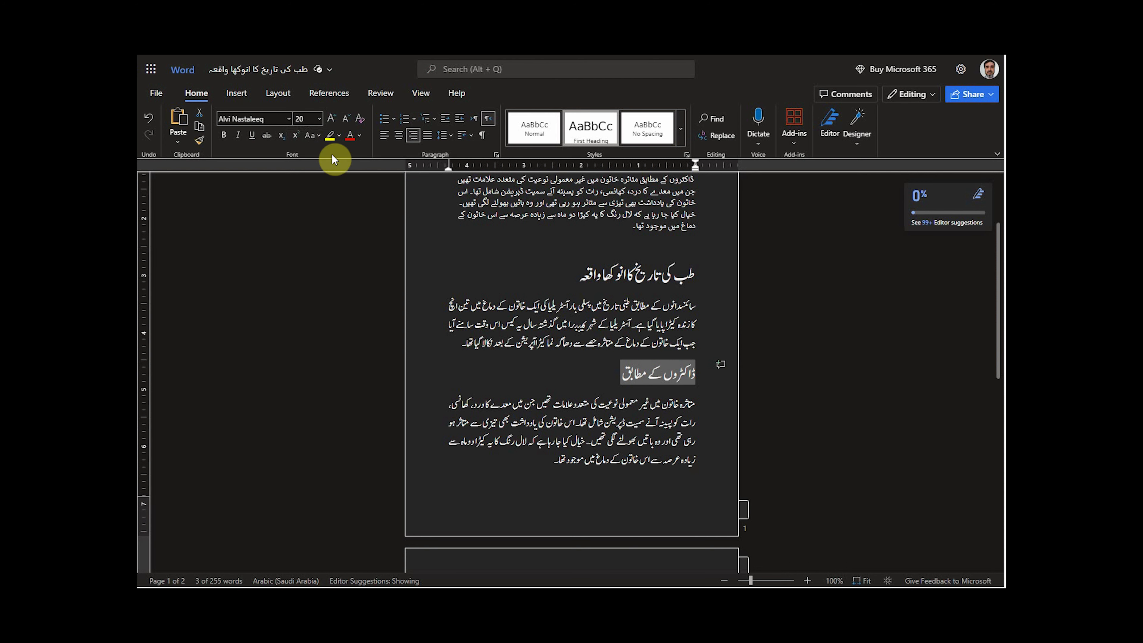
{"action": "left_click", "coordinate": [682, 131]}
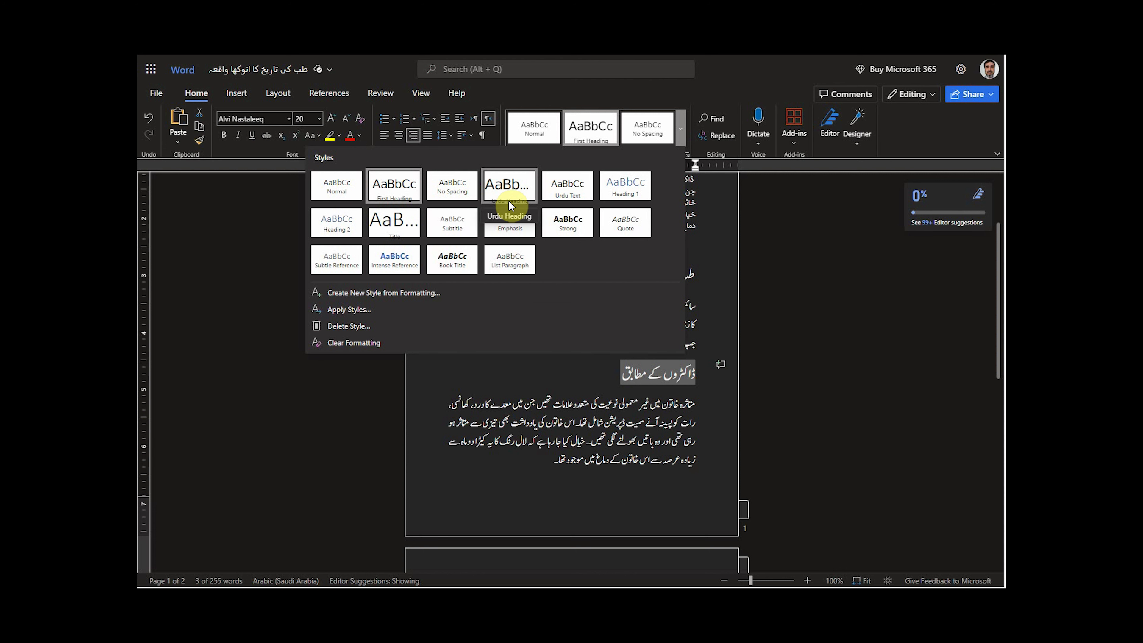
{"action": "left_click", "coordinate": [511, 186]}
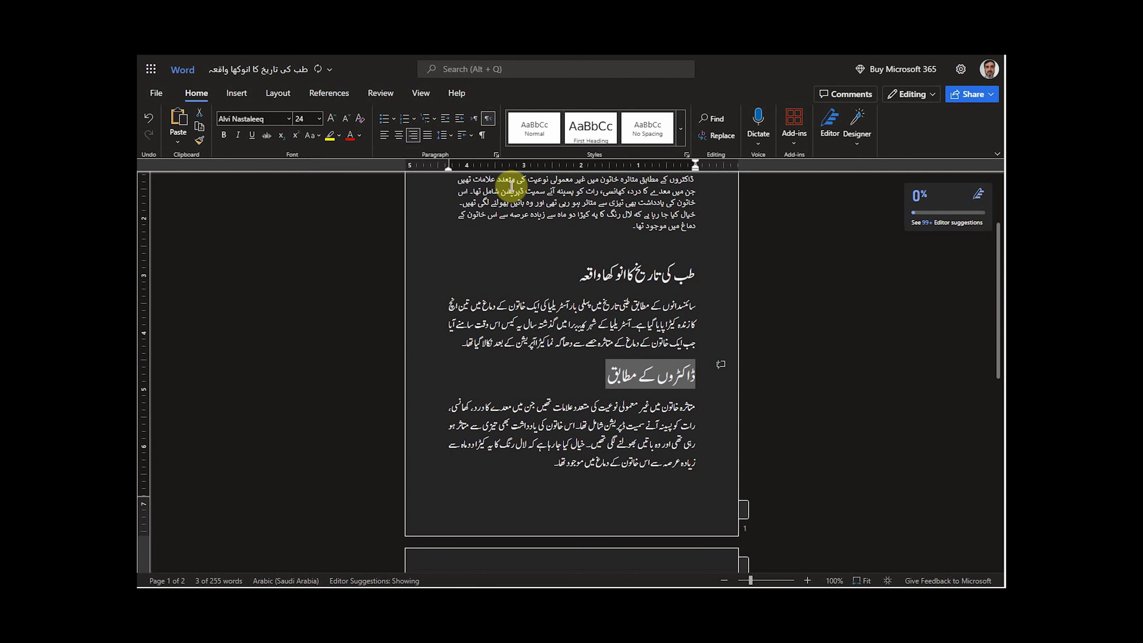
{"action": "left_click", "coordinate": [679, 375]}
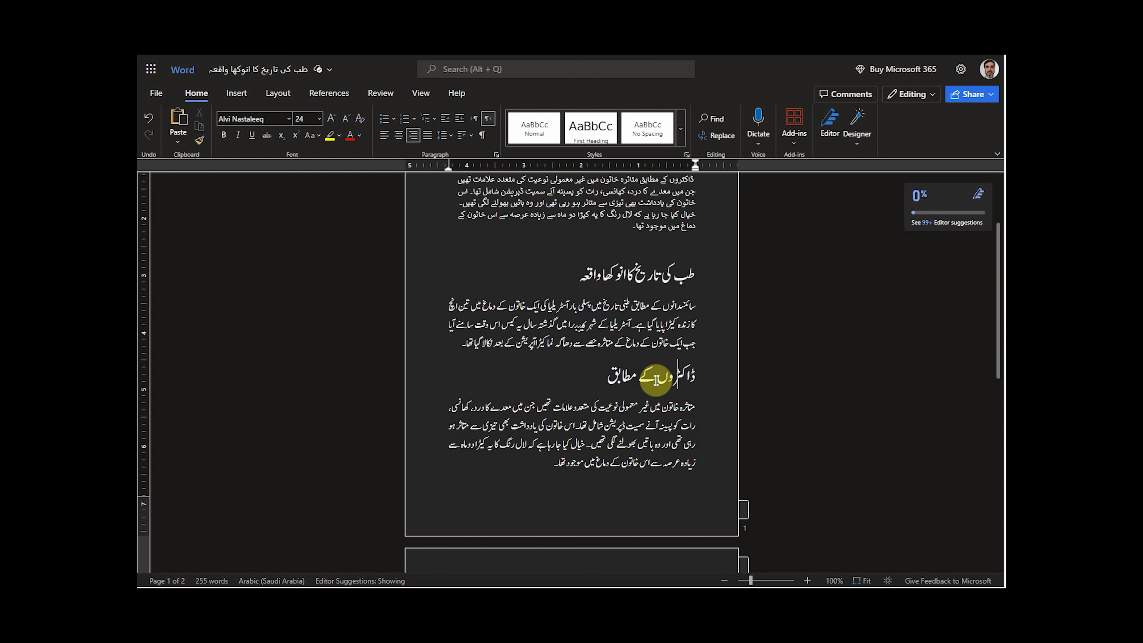
Change the Nastaleeq article's first body paragraph to Calibri (Body) at size 11
{"action": "triple_click", "coordinate": [544, 317]}
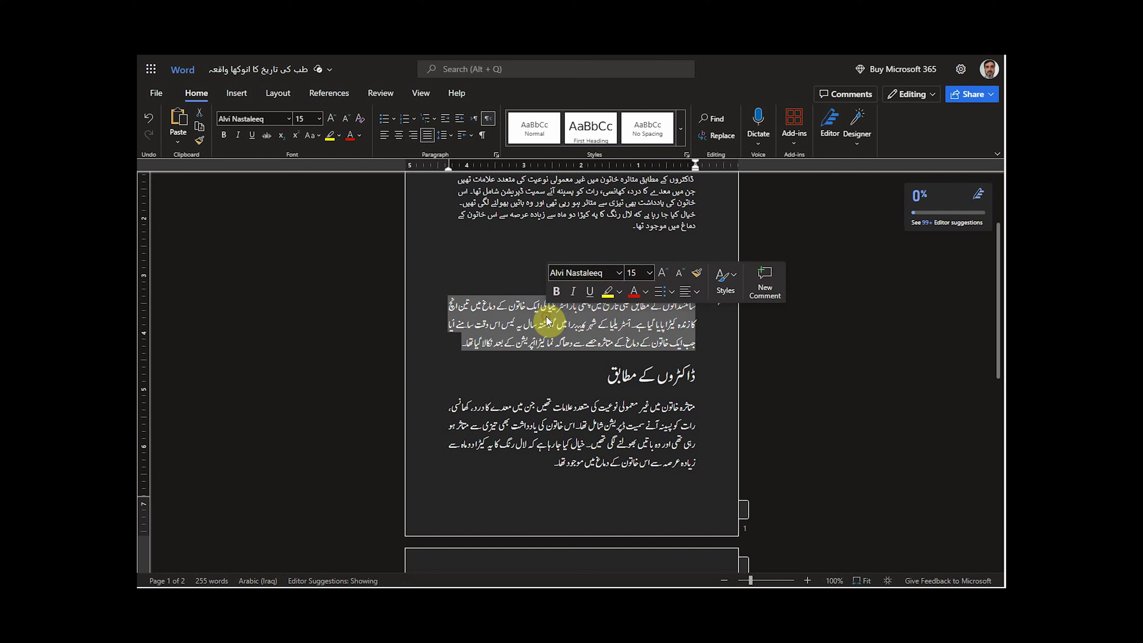
{"action": "left_click", "coordinate": [319, 119]}
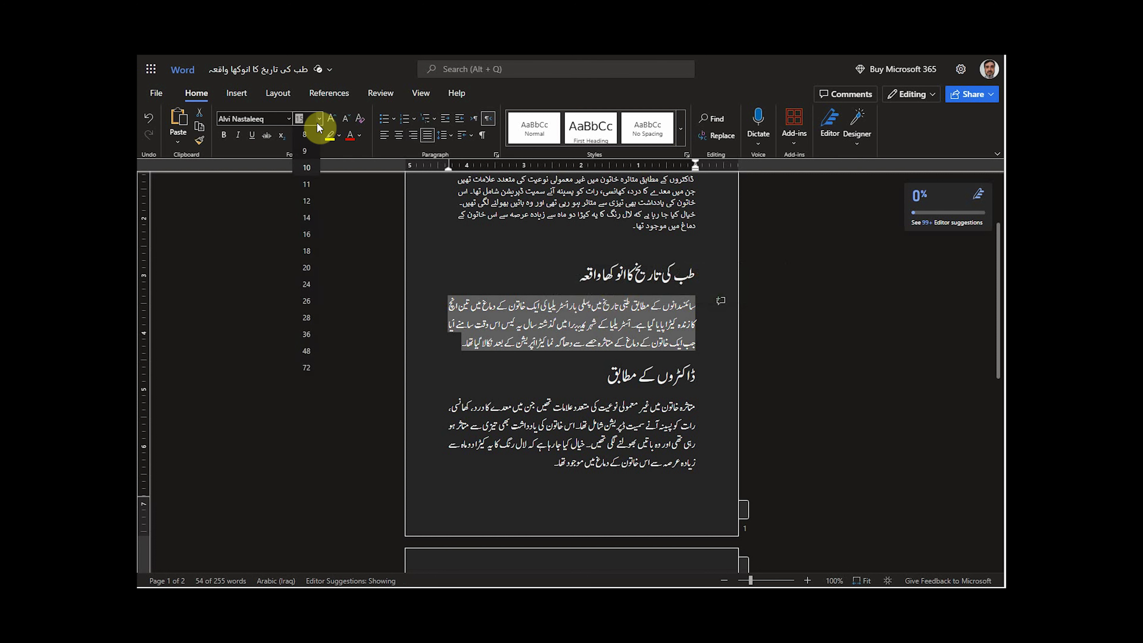
{"action": "left_click", "coordinate": [307, 184]}
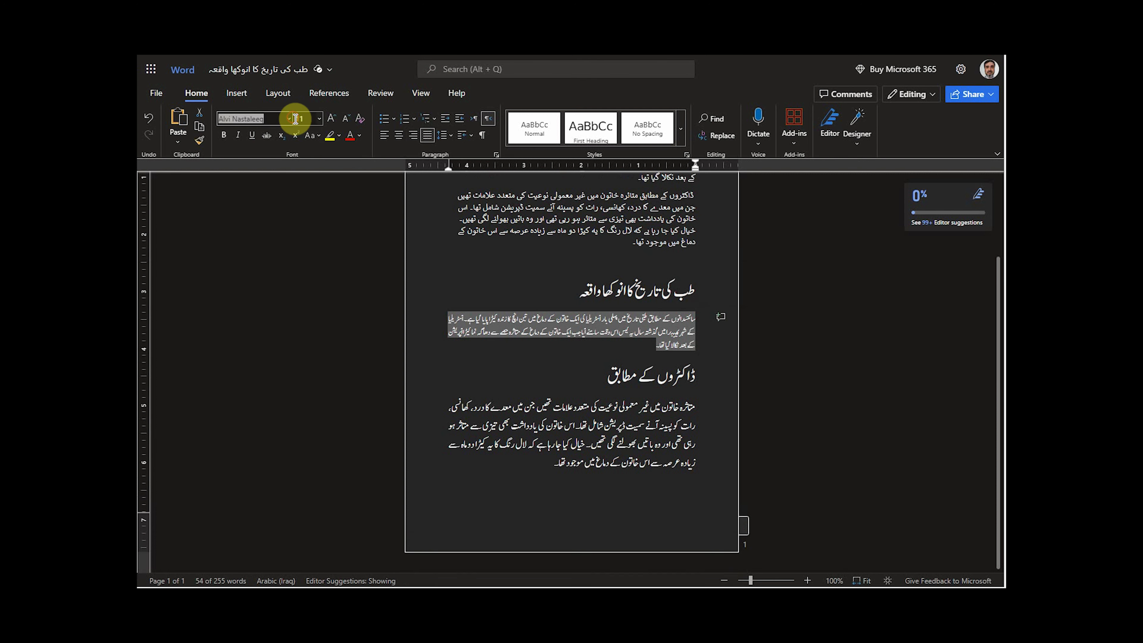
{"action": "left_click", "coordinate": [289, 118]}
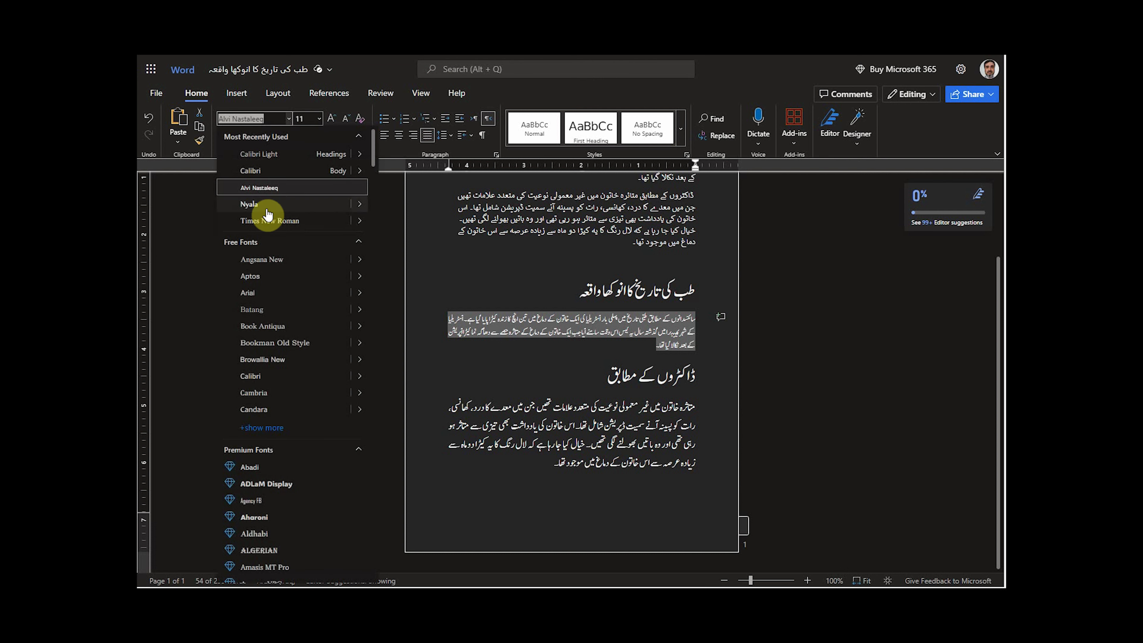
{"action": "left_click", "coordinate": [252, 171]}
{"action": "left_click", "coordinate": [616, 349]}
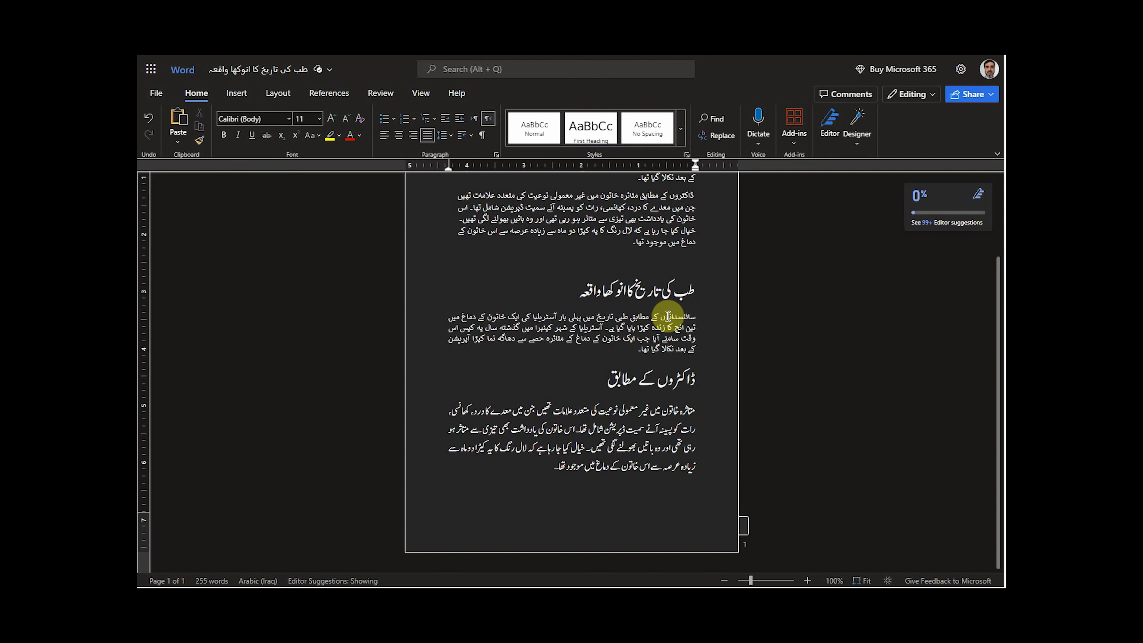
Apply the Urdu Text style to the body paragraph between the article's two large Nastaleeq headings
{"action": "triple_click", "coordinate": [649, 321]}
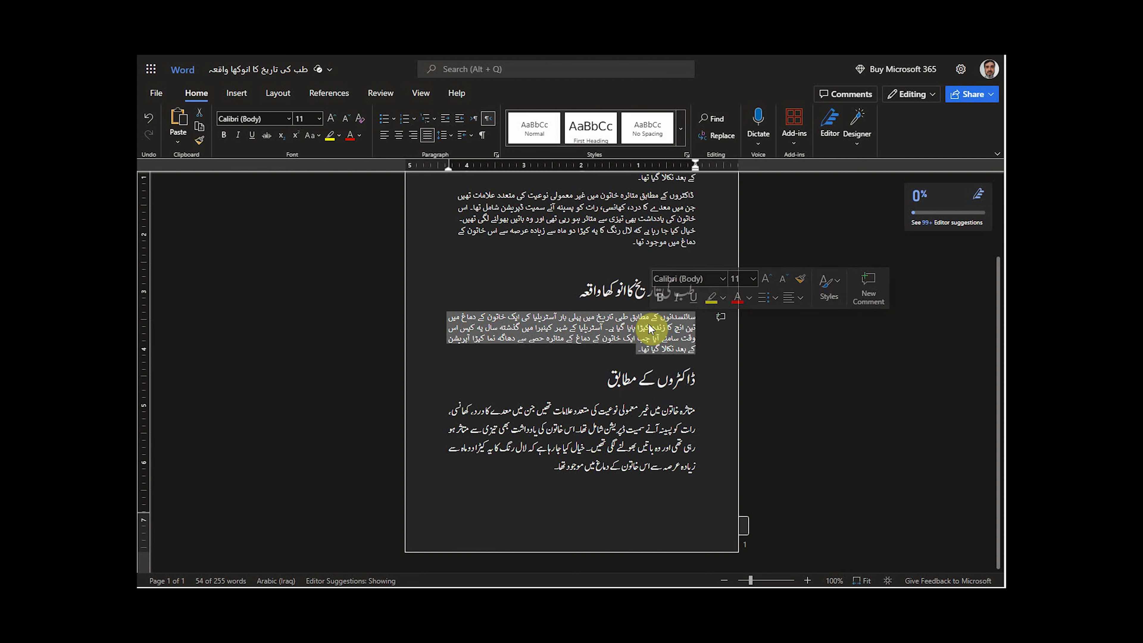
{"action": "left_click", "coordinate": [679, 133]}
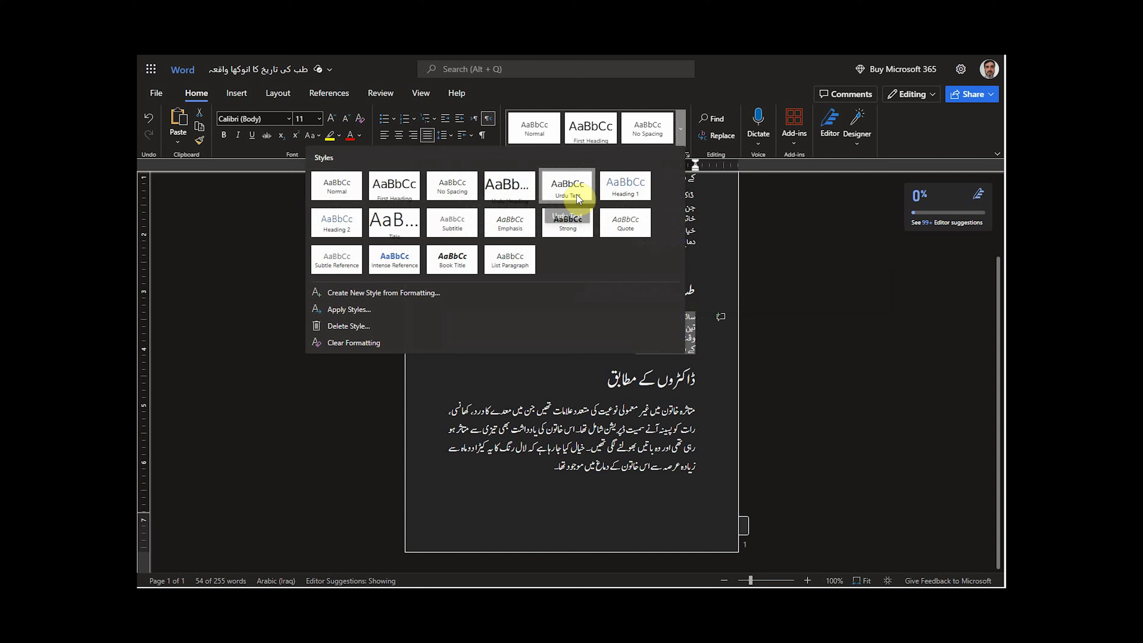
{"action": "left_click", "coordinate": [570, 189]}
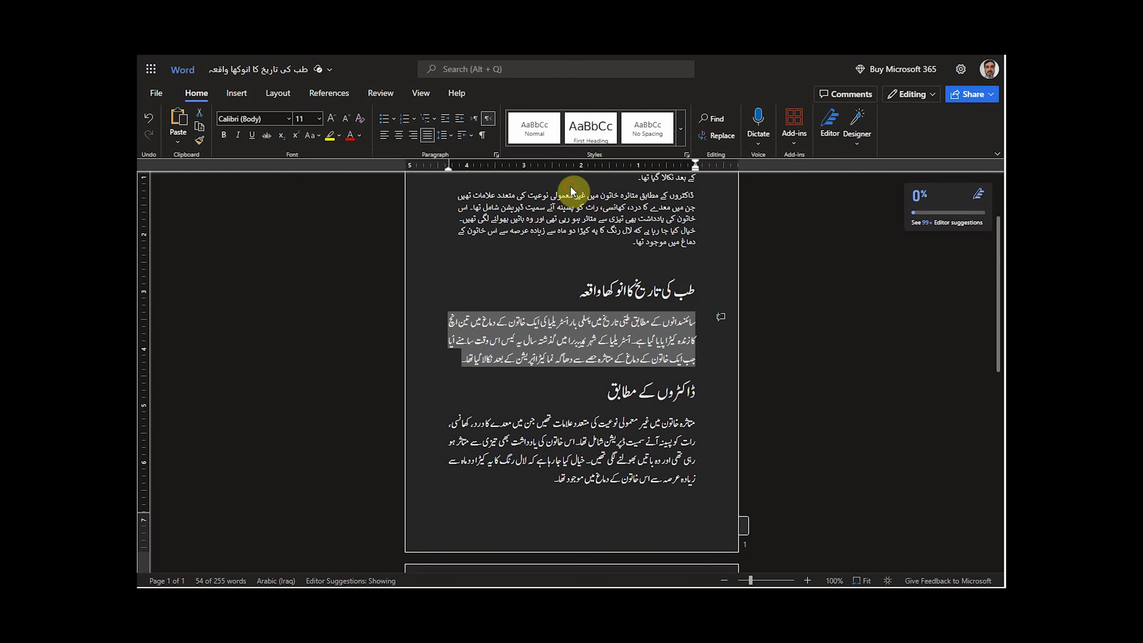
{"action": "left_click", "coordinate": [659, 336]}
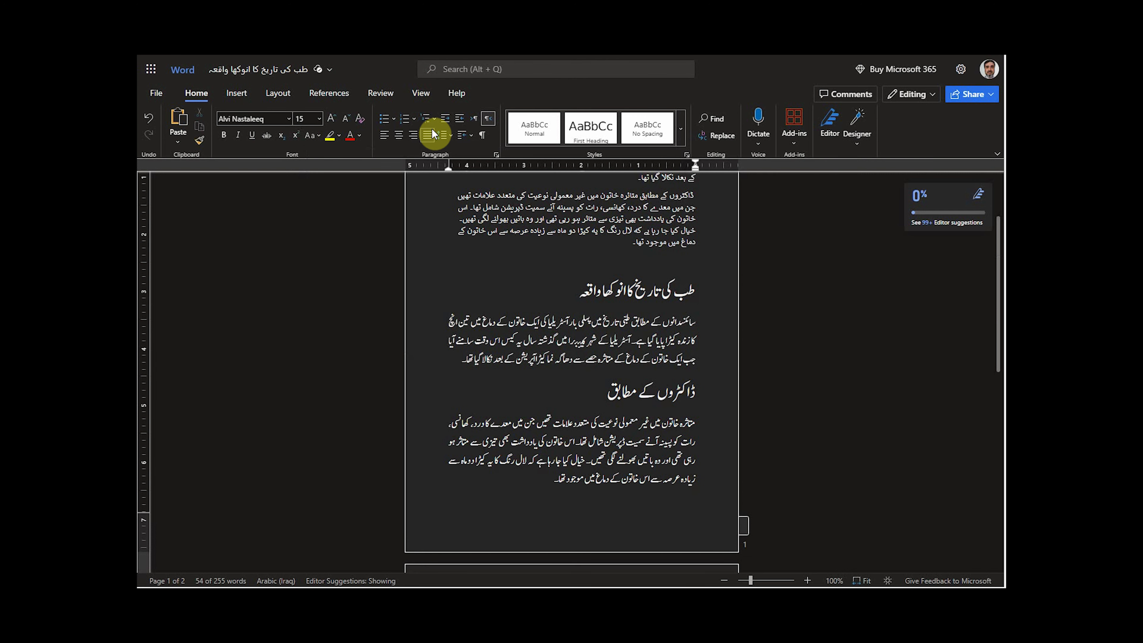
{"action": "left_click", "coordinate": [426, 135]}
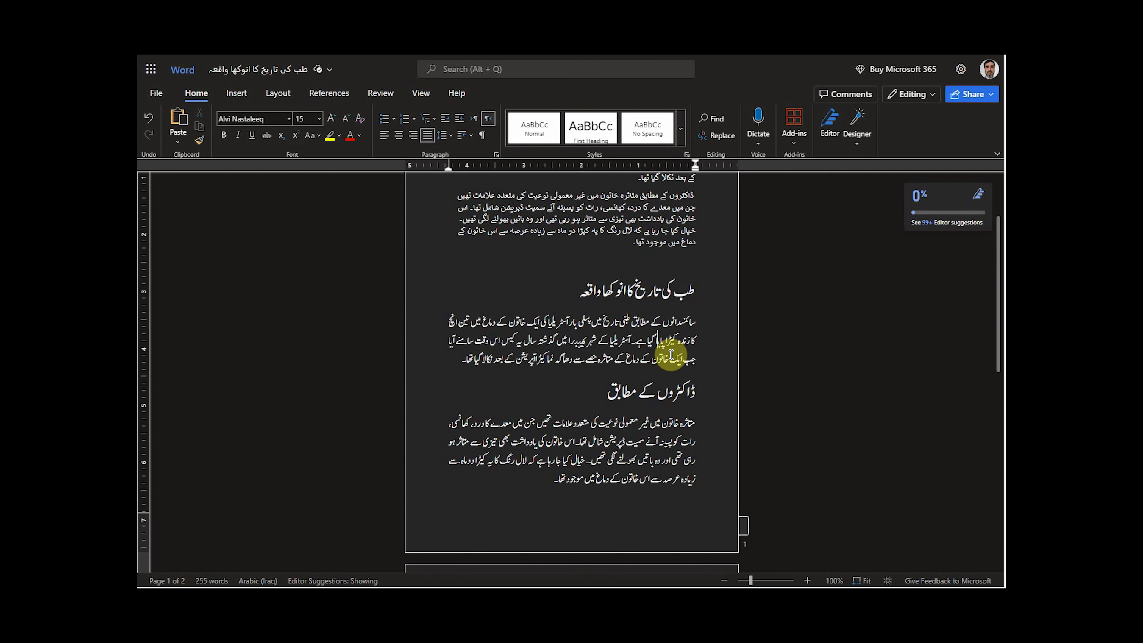
Apply the Urdu Heading style to the article title at the top of the document's first page
{"action": "scroll", "coordinate": [655, 358], "scroll_direction": "up", "scroll_amount": 2}
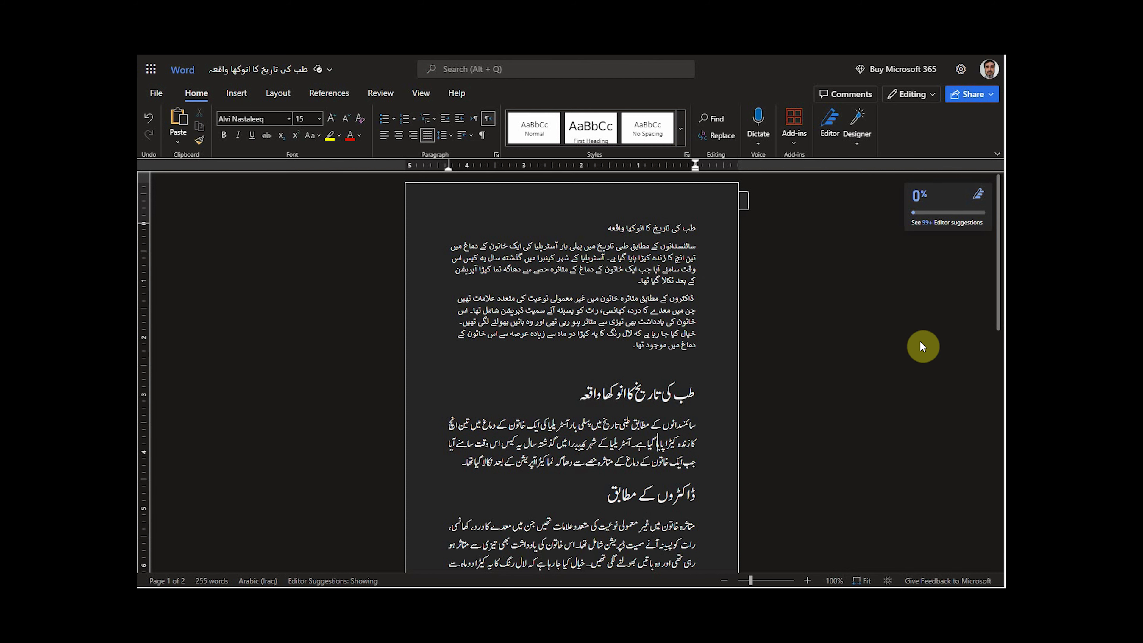
{"action": "left_click", "coordinate": [807, 581]}
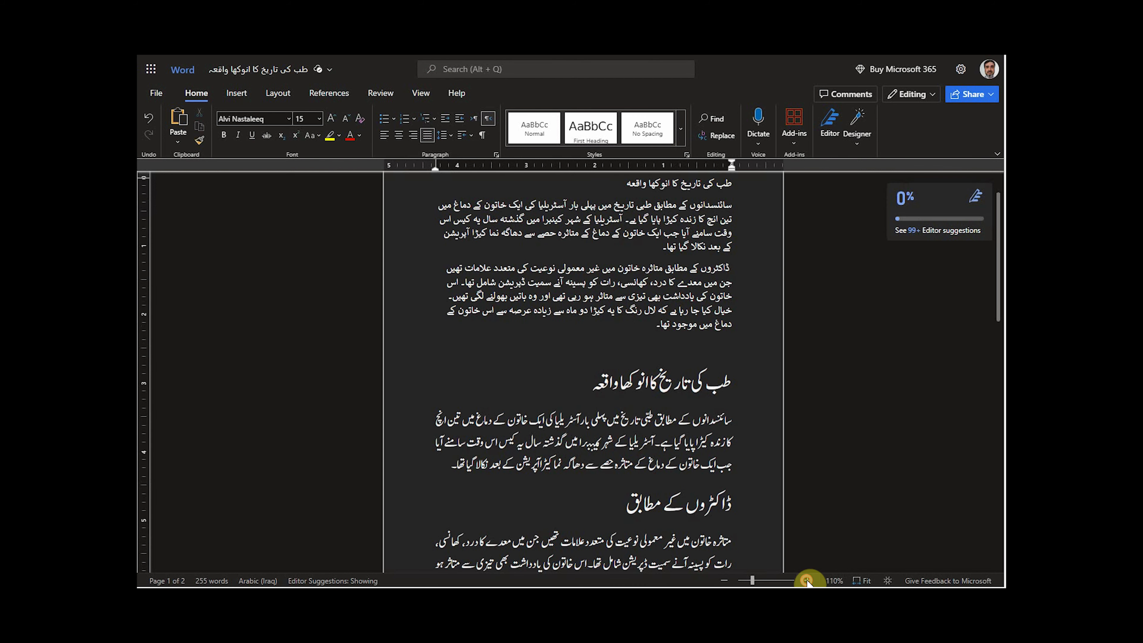
{"action": "left_click", "coordinate": [808, 581]}
{"action": "left_click", "coordinate": [808, 580]}
{"action": "left_click", "coordinate": [808, 580]}
{"action": "scroll", "coordinate": [906, 413], "scroll_direction": "up", "scroll_amount": 2}
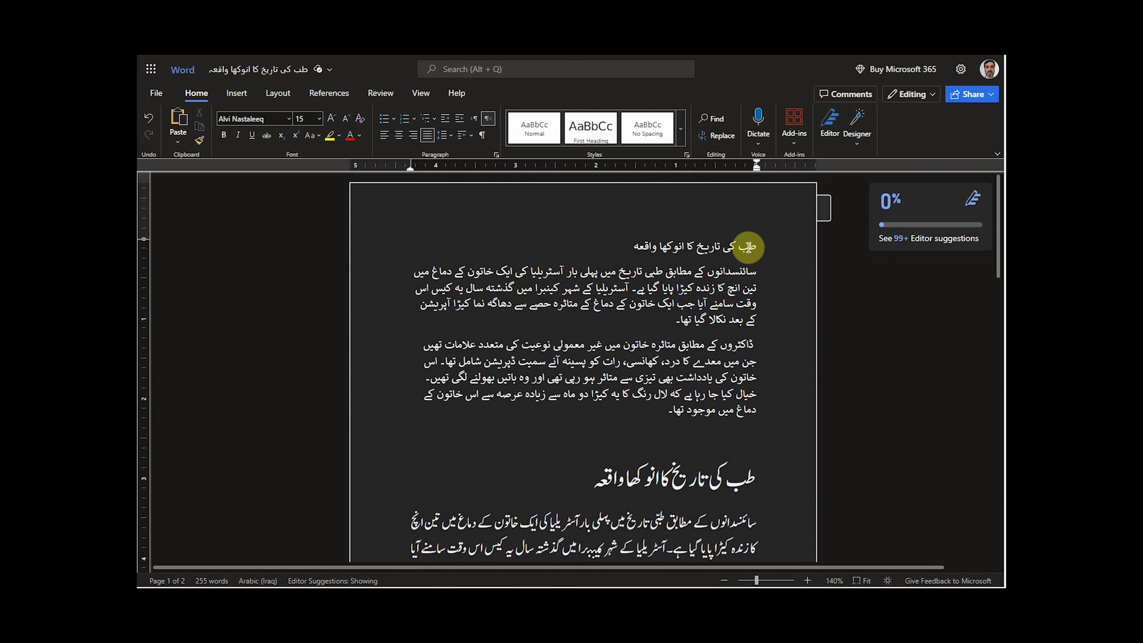
{"action": "triple_click", "coordinate": [721, 247]}
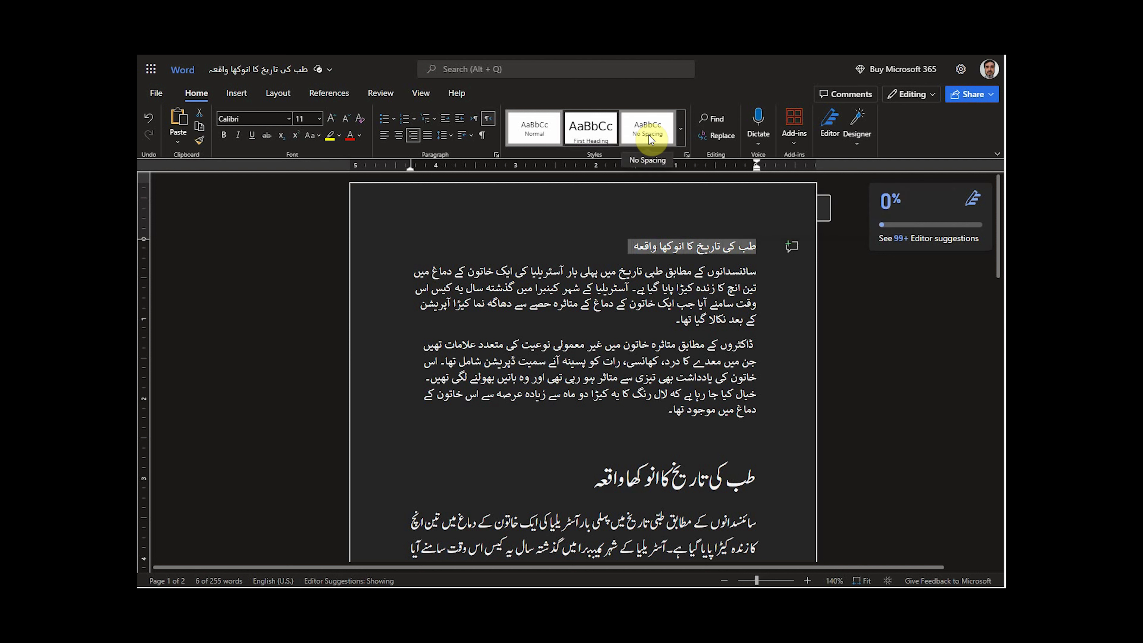
{"action": "left_click", "coordinate": [681, 127]}
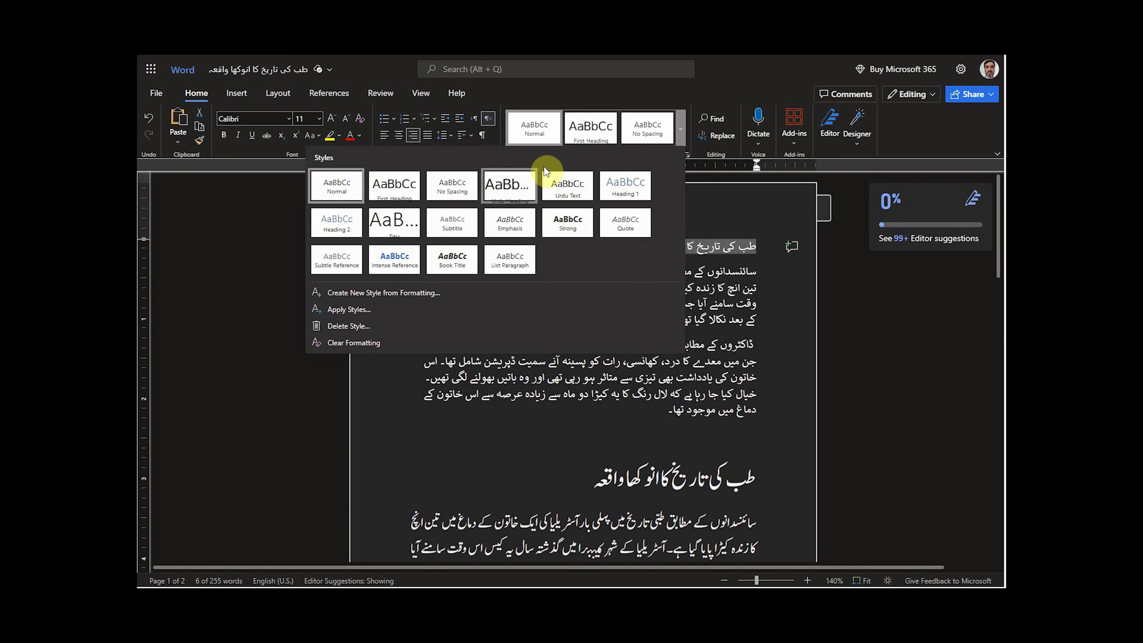
{"action": "left_click", "coordinate": [512, 190]}
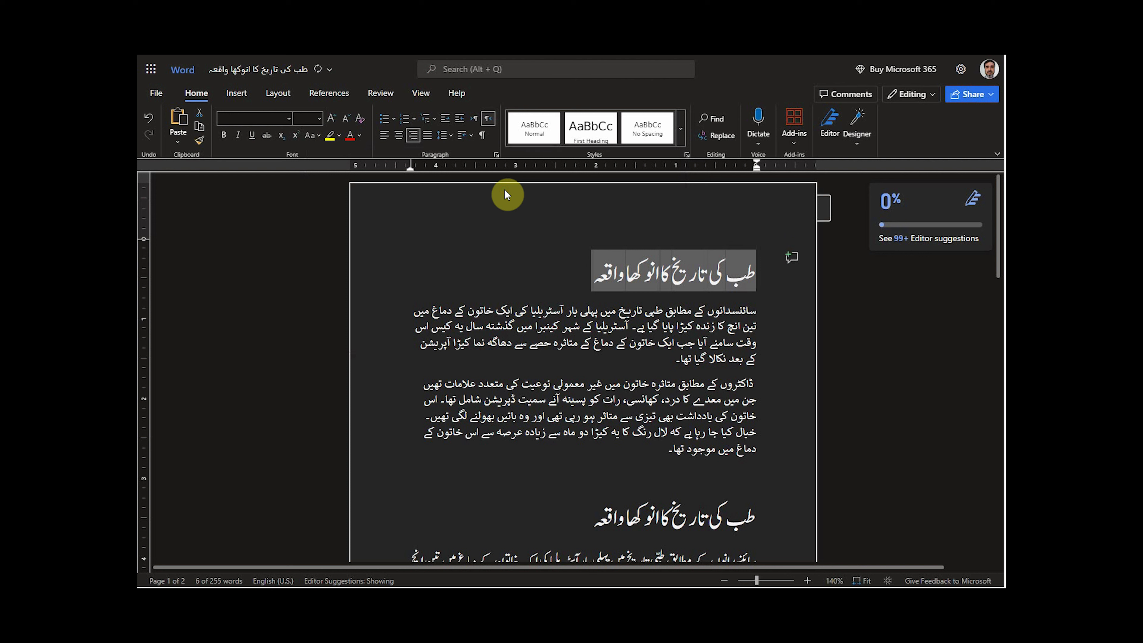
{"action": "left_click", "coordinate": [710, 273]}
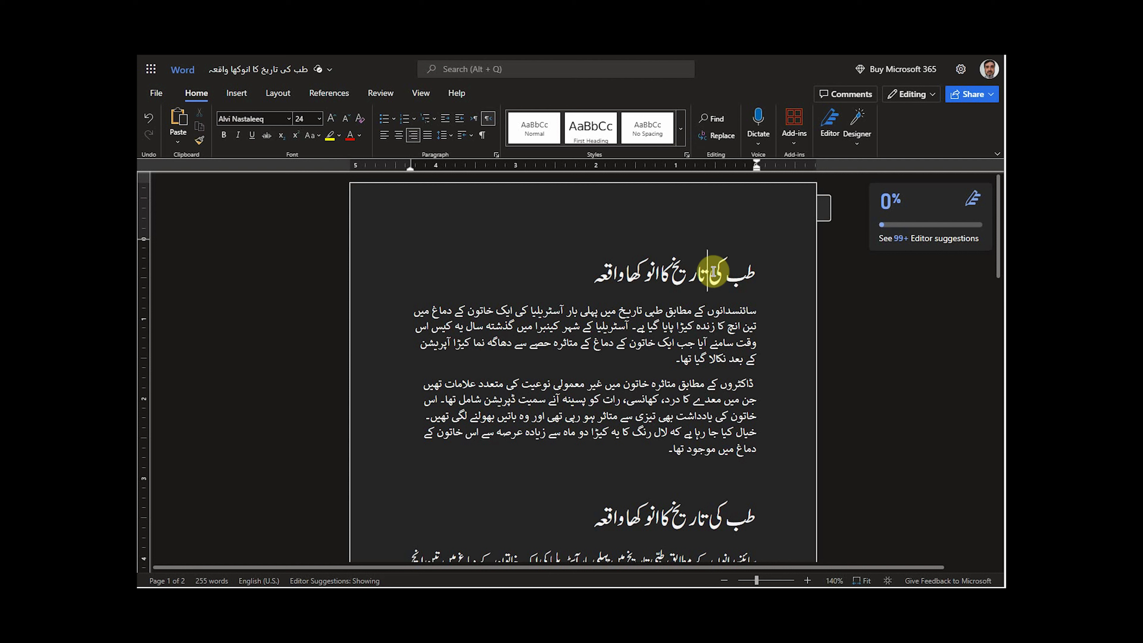
{"action": "left_click", "coordinate": [681, 270]}
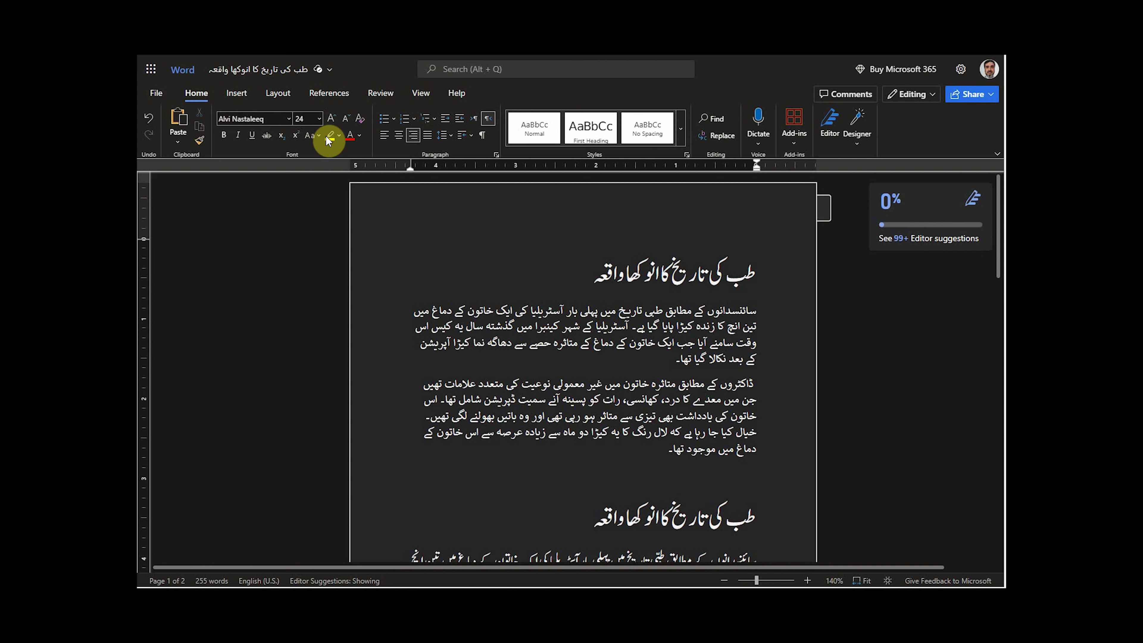
Apply the Urdu Text style to the first body paragraph below the title at the top of the document
{"action": "triple_click", "coordinate": [732, 312]}
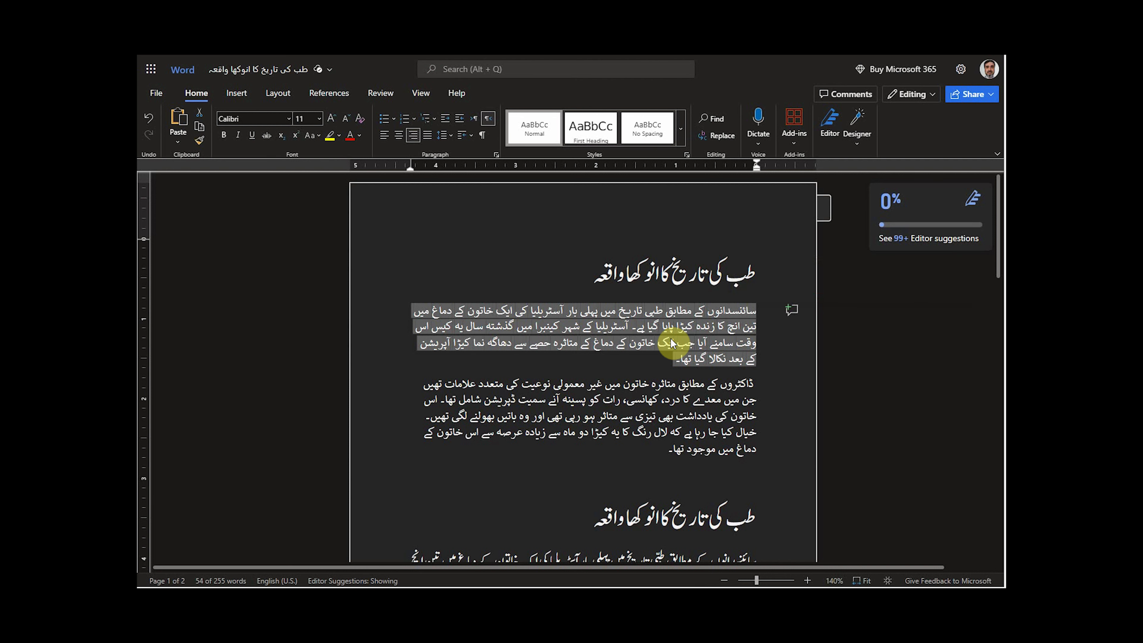
{"action": "left_click", "coordinate": [680, 131]}
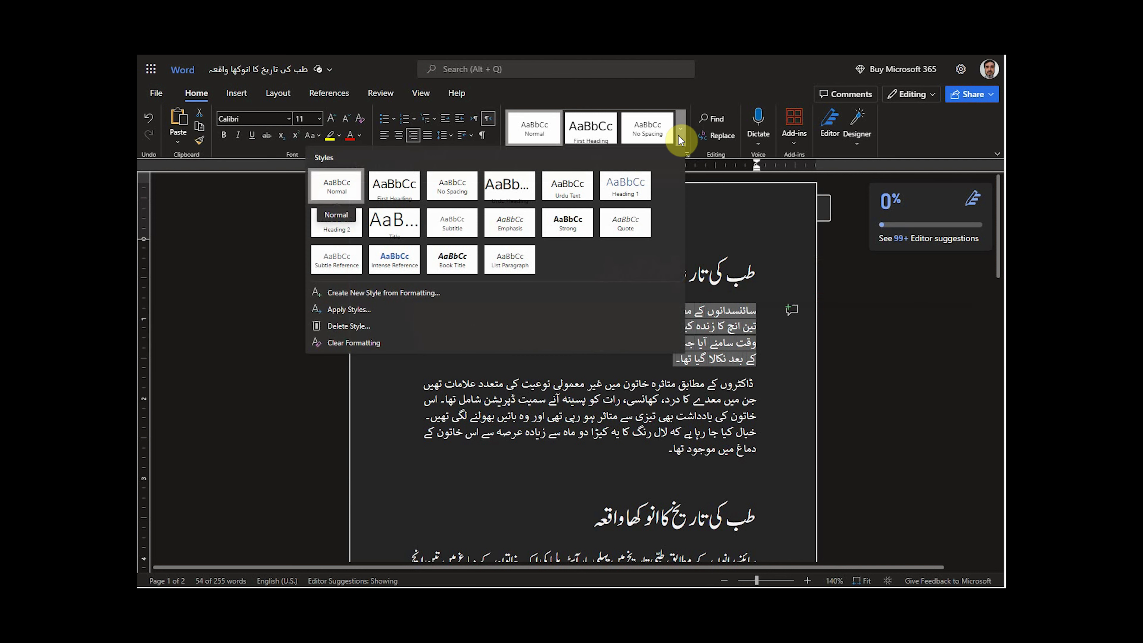
{"action": "left_click", "coordinate": [569, 194]}
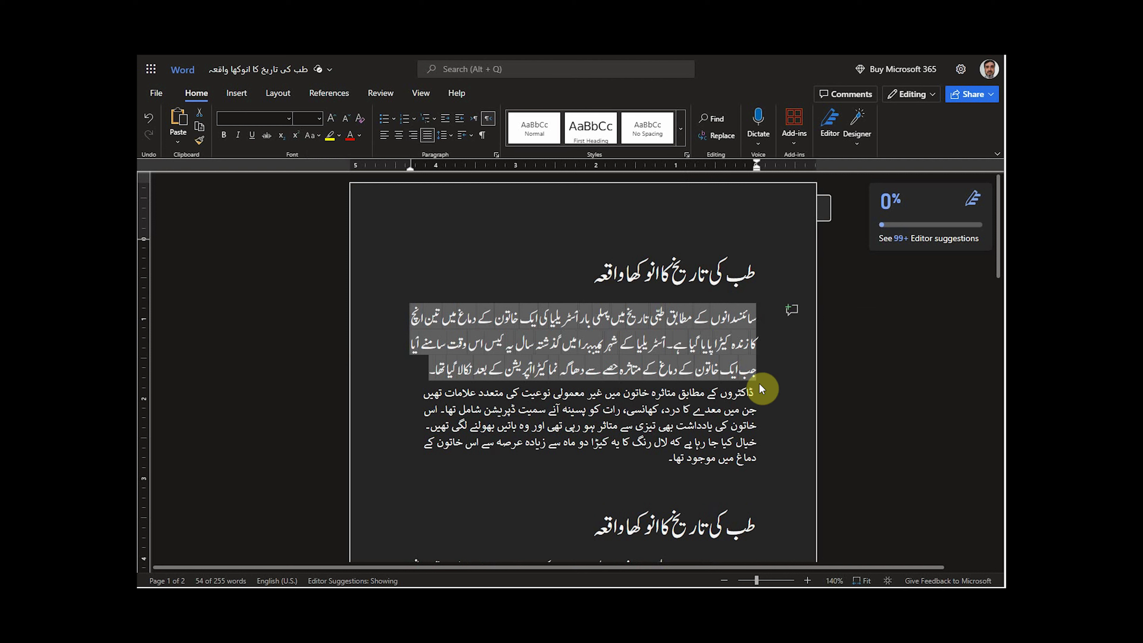
{"action": "left_click", "coordinate": [682, 338]}
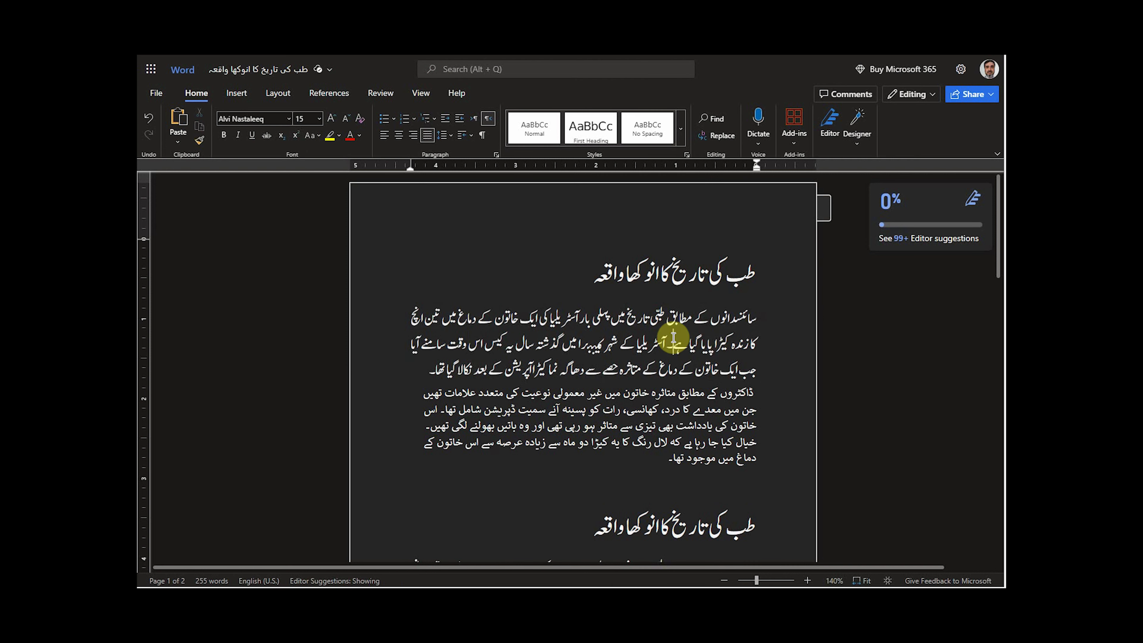
{"action": "left_click", "coordinate": [680, 318]}
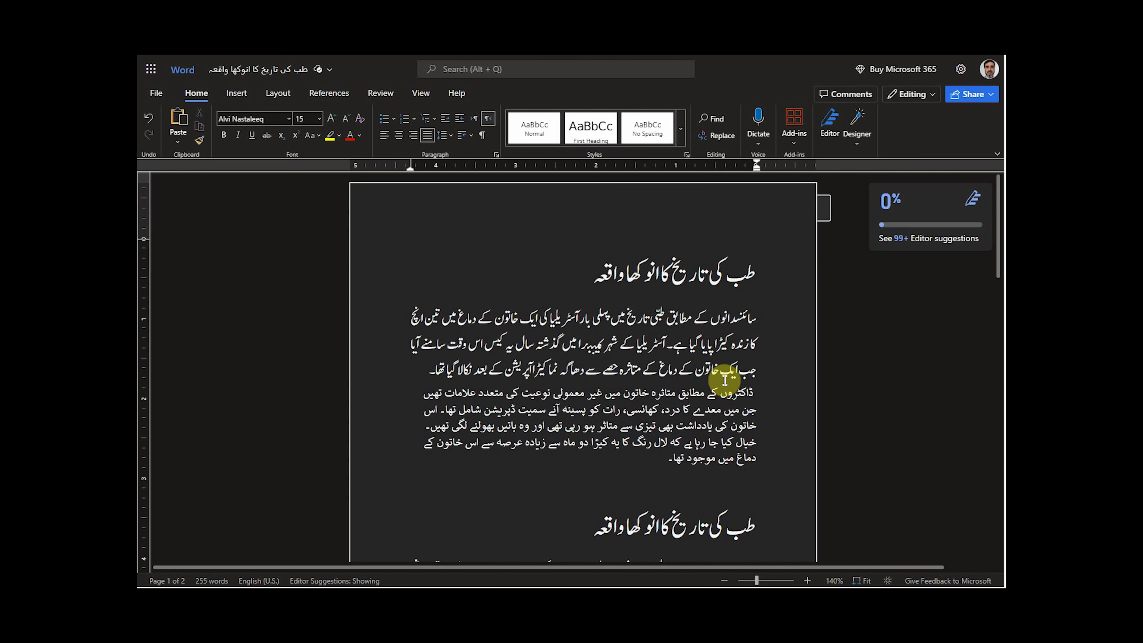
{"action": "triple_click", "coordinate": [702, 319]}
{"action": "left_click", "coordinate": [679, 132]}
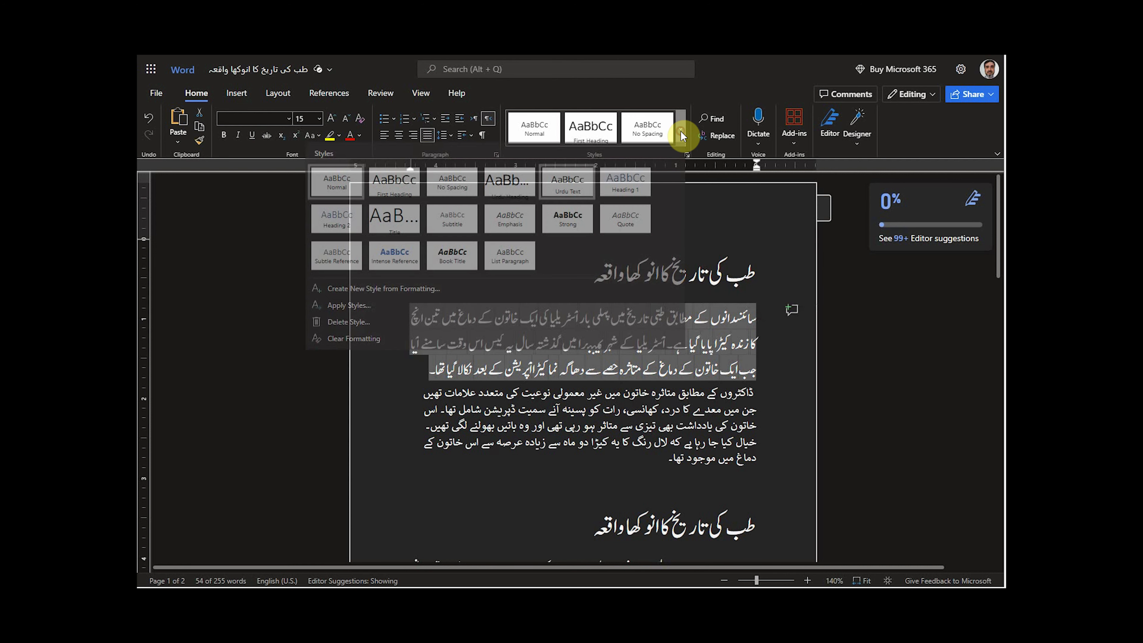
{"action": "left_click", "coordinate": [577, 192]}
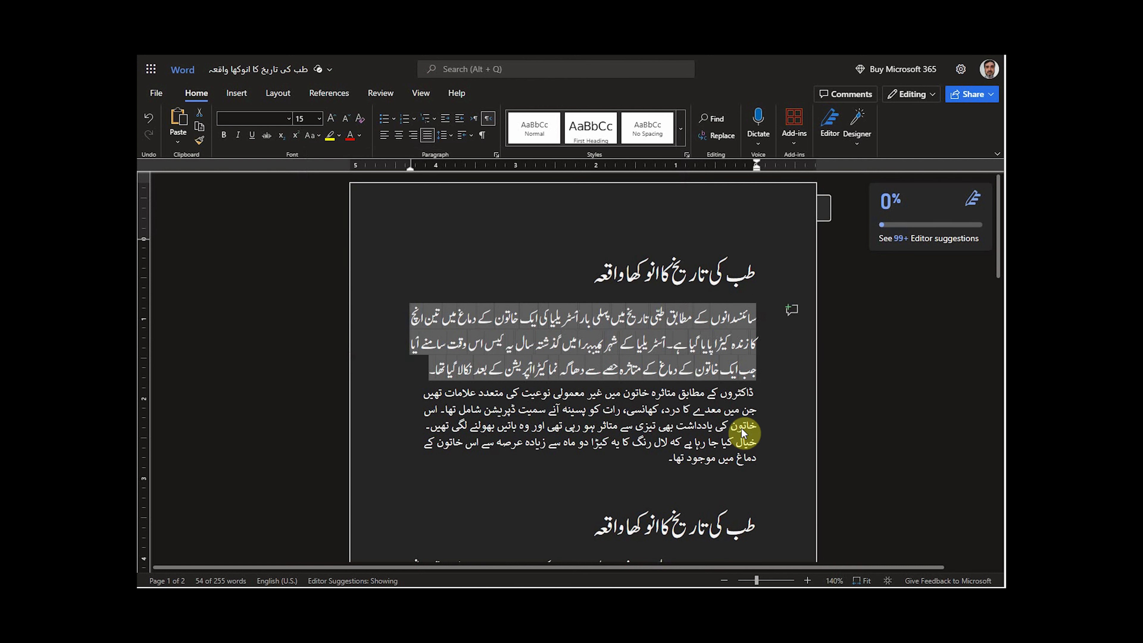
{"action": "left_click", "coordinate": [712, 384]}
Apply the Urdu Text style to the second body paragraph of the upper article, just before the repeated article title
{"action": "scroll", "coordinate": [702, 360], "scroll_direction": "up", "scroll_amount": 1}
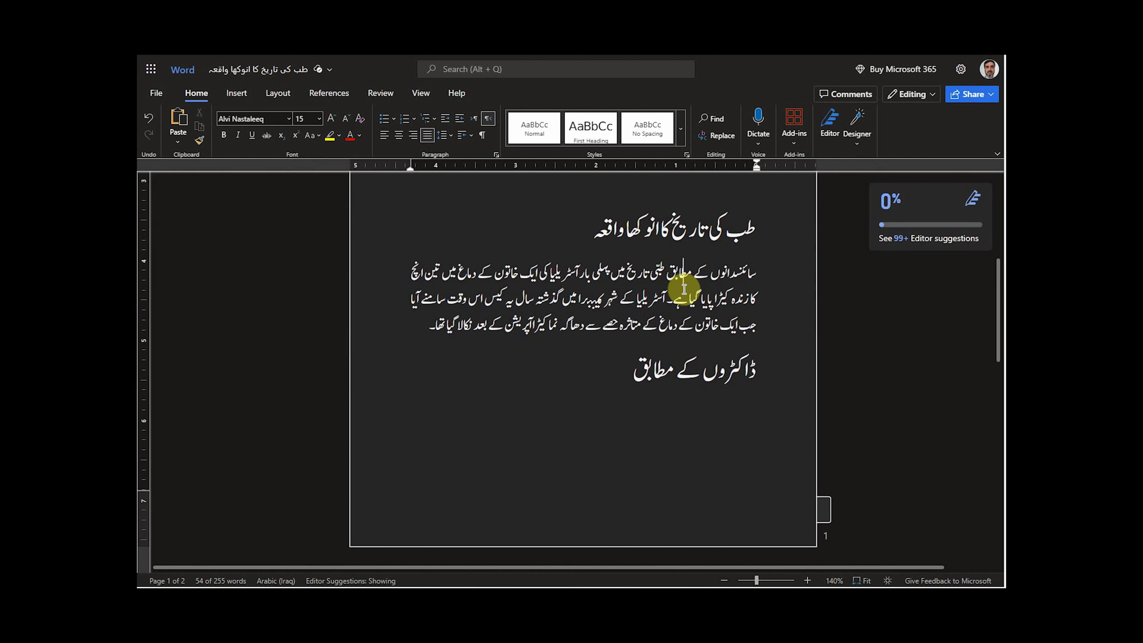
{"action": "left_click", "coordinate": [712, 403]}
{"action": "scroll", "coordinate": [712, 403], "scroll_direction": "down", "scroll_amount": 3}
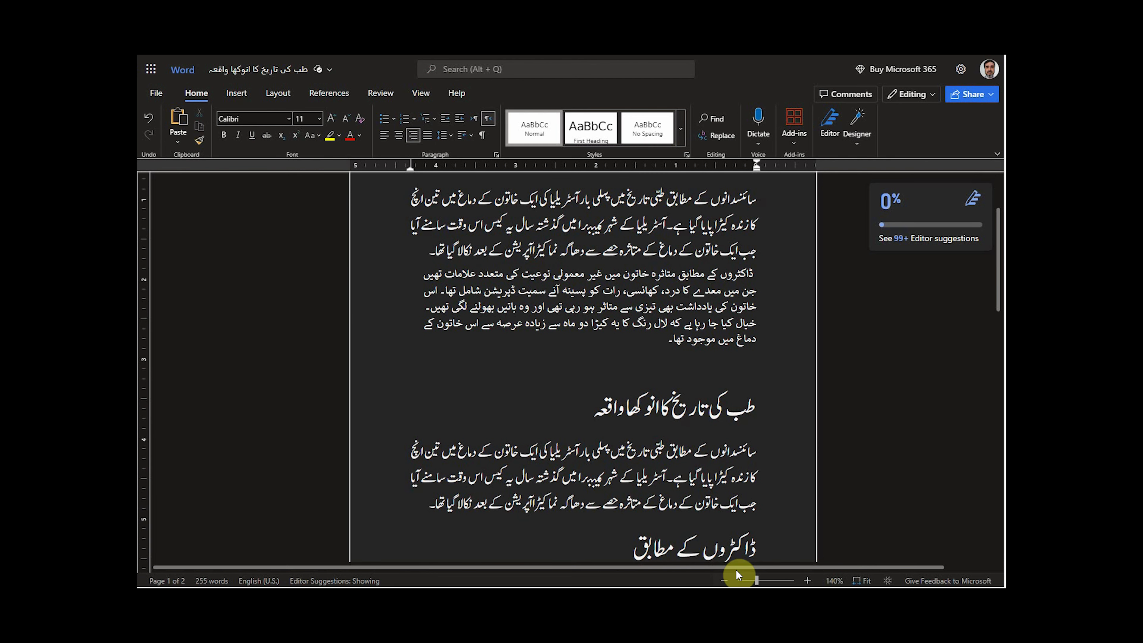
{"action": "left_click", "coordinate": [724, 581]}
{"action": "left_click", "coordinate": [724, 581]}
{"action": "left_click", "coordinate": [724, 580]}
{"action": "left_click", "coordinate": [725, 581]}
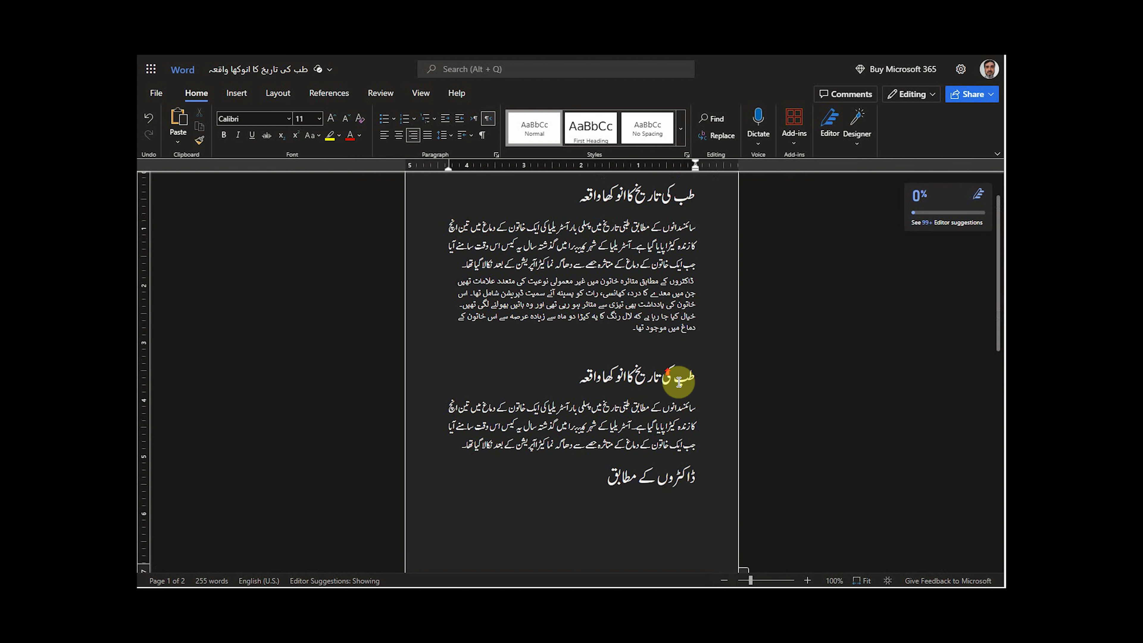
{"action": "scroll", "coordinate": [679, 382], "scroll_direction": "up", "scroll_amount": 1}
{"action": "double_click", "coordinate": [660, 337]}
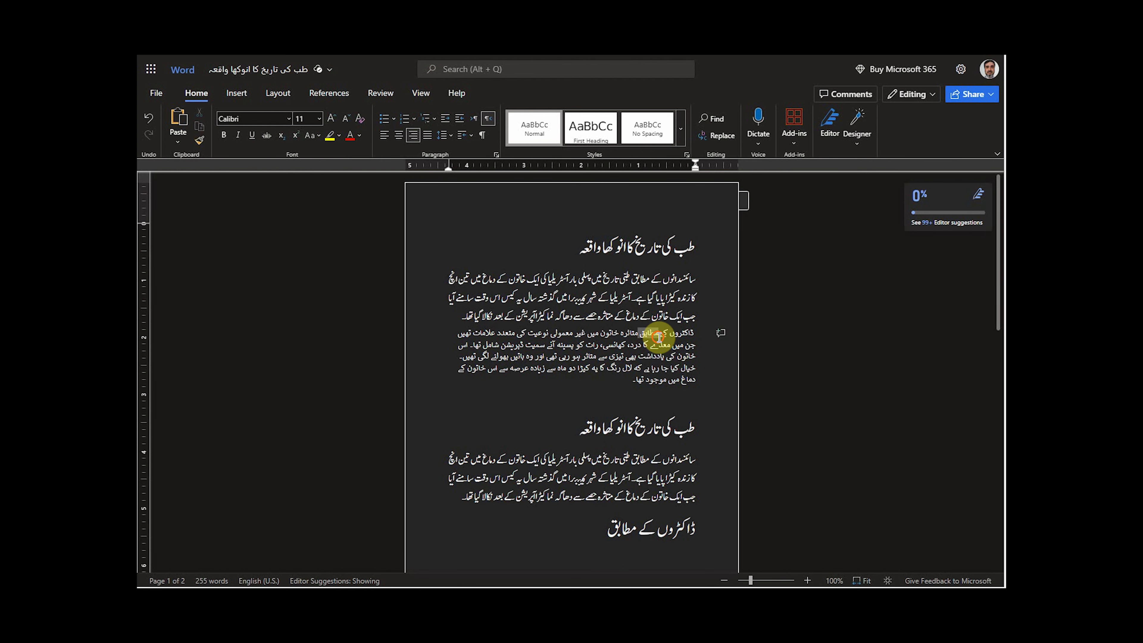
{"action": "triple_click", "coordinate": [660, 337]}
{"action": "left_click", "coordinate": [681, 128]}
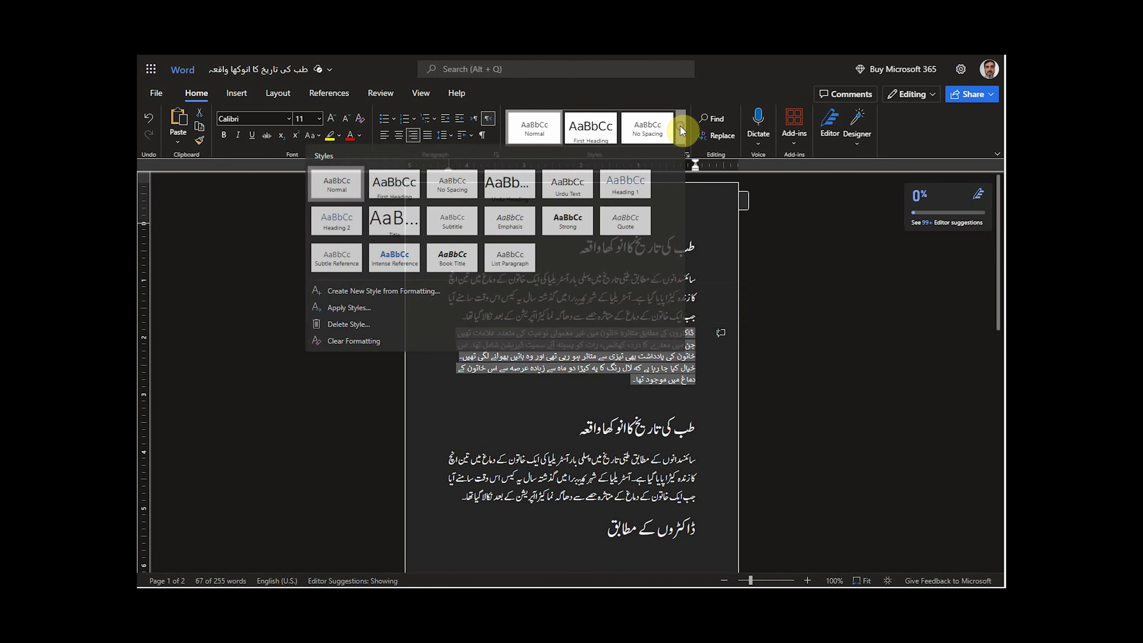
{"action": "left_click", "coordinate": [568, 187]}
{"action": "left_click", "coordinate": [662, 373]}
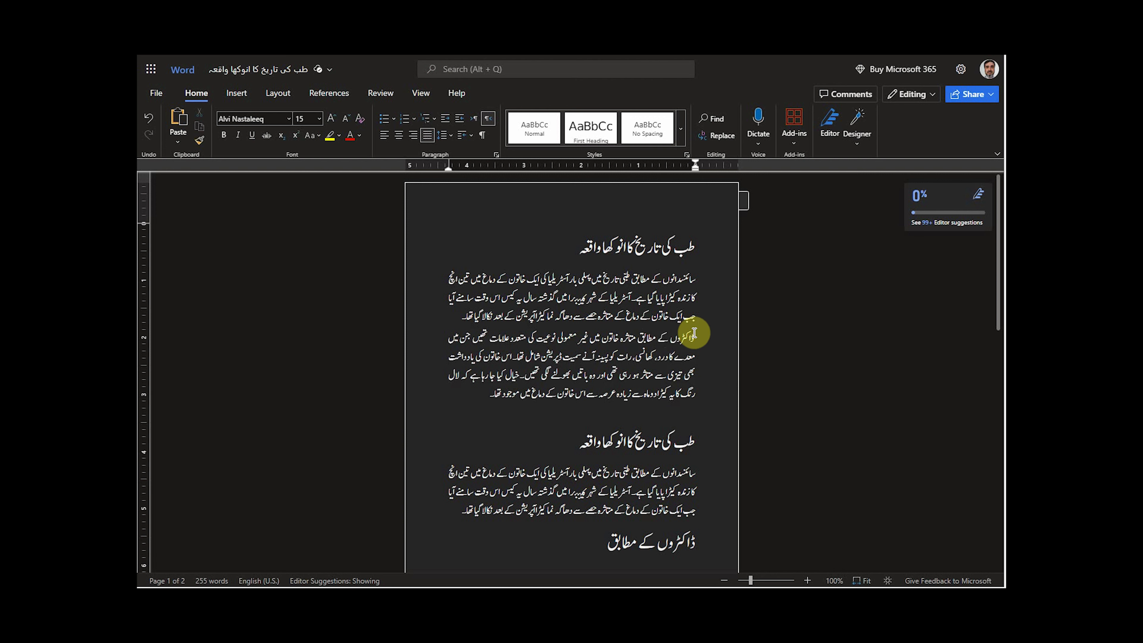
Set the spacing before and after the upper article's first body paragraph to 15 pt each
{"action": "triple_click", "coordinate": [679, 305]}
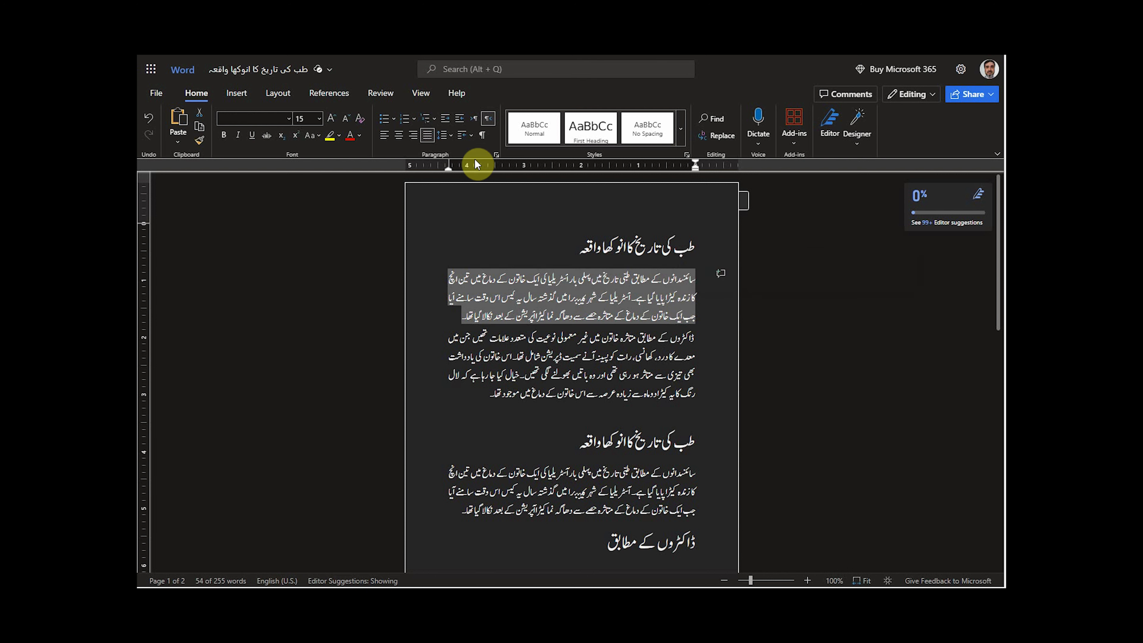
{"action": "left_click", "coordinate": [496, 155]}
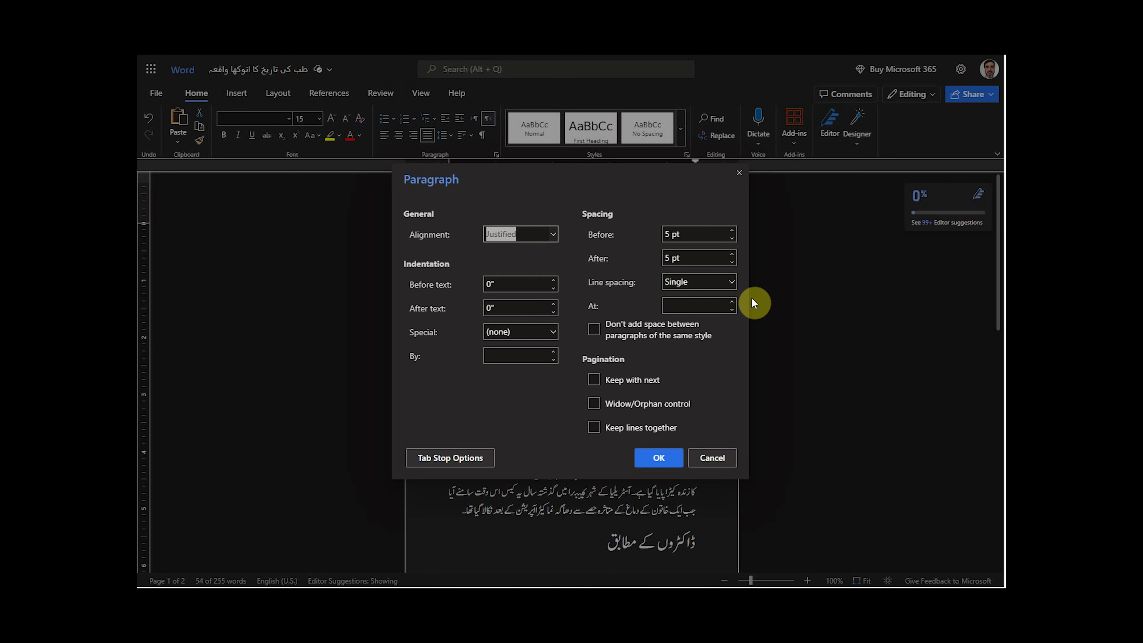
{"action": "left_click_drag", "start_coordinate": [686, 258], "coordinate": [657, 260]}
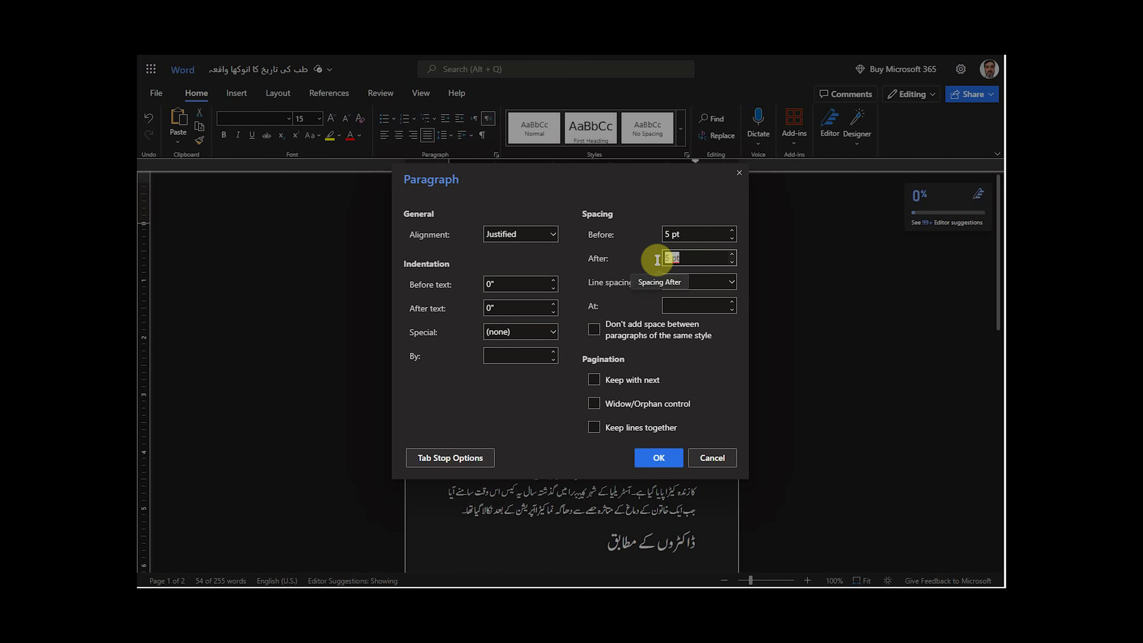
{"action": "left_click", "coordinate": [697, 233]}
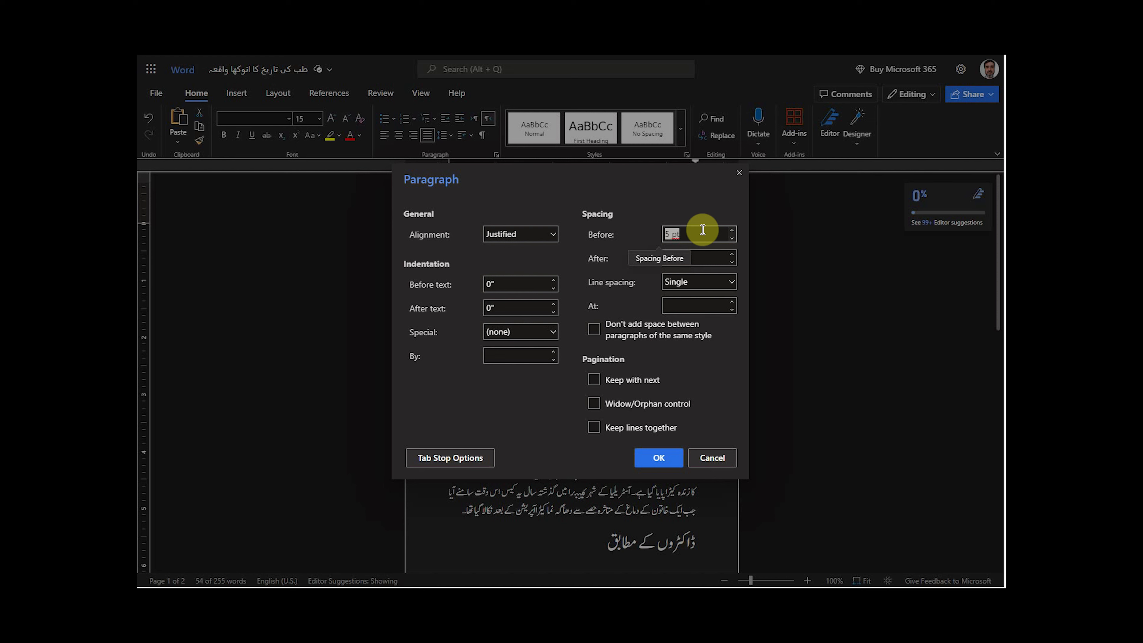
{"action": "type", "text": "15"}
{"action": "key", "text": "Tab"}
{"action": "type", "text": "1"}
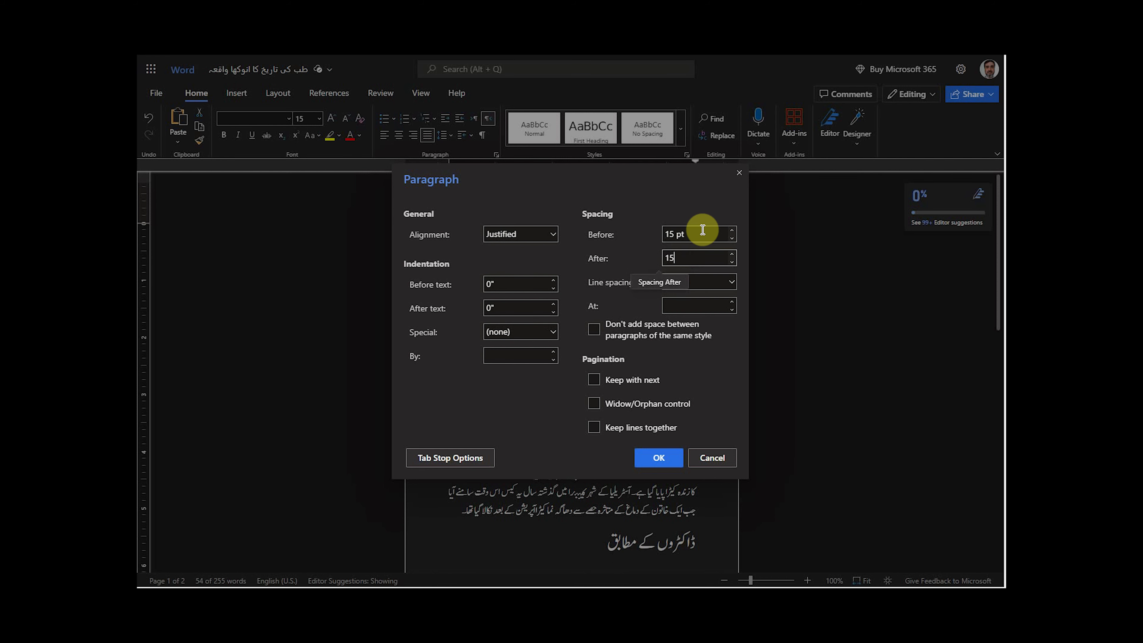
{"action": "left_click", "coordinate": [660, 458]}
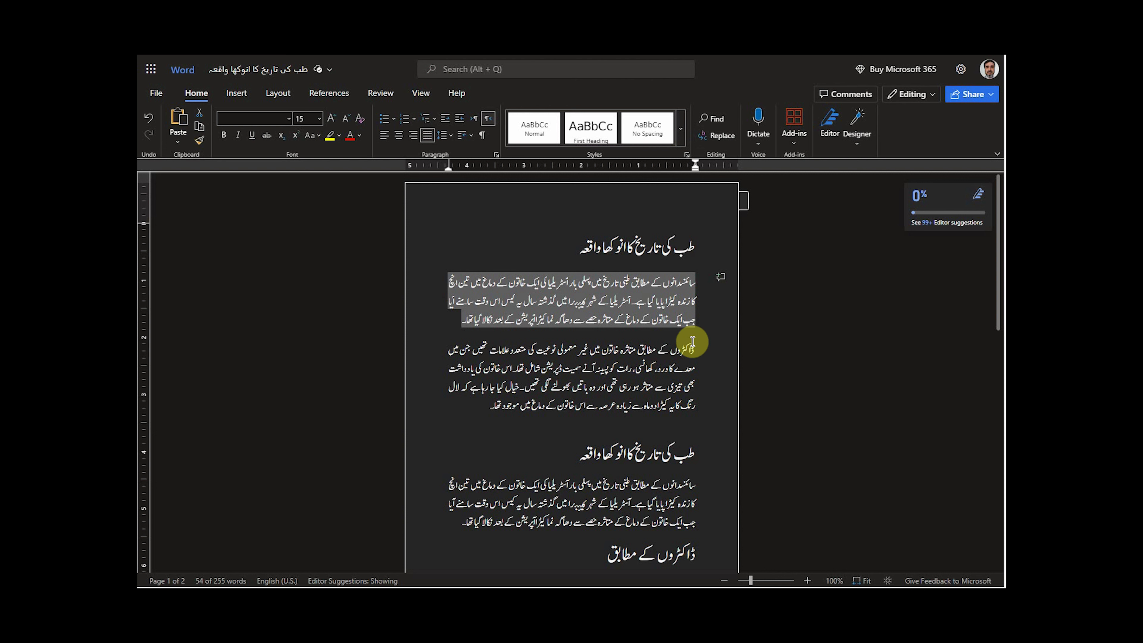
Delete the Urdu Text style from the document and check the body paragraphs of both articles
{"action": "left_click", "coordinate": [681, 130]}
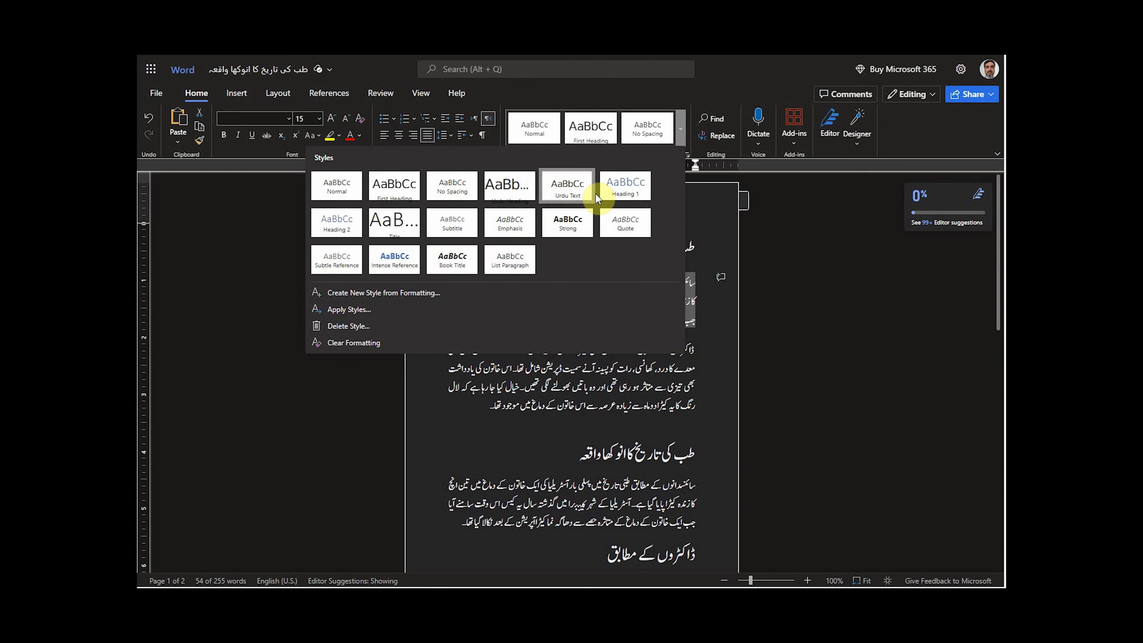
{"action": "left_click", "coordinate": [353, 326]}
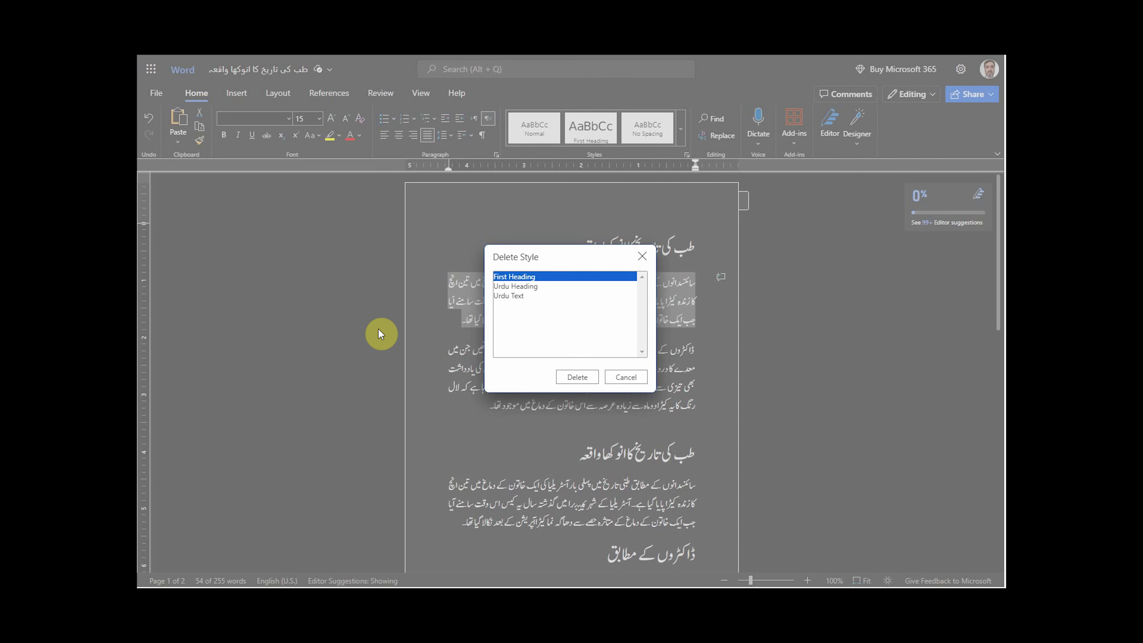
{"action": "left_click", "coordinate": [513, 297]}
{"action": "left_click", "coordinate": [577, 377]}
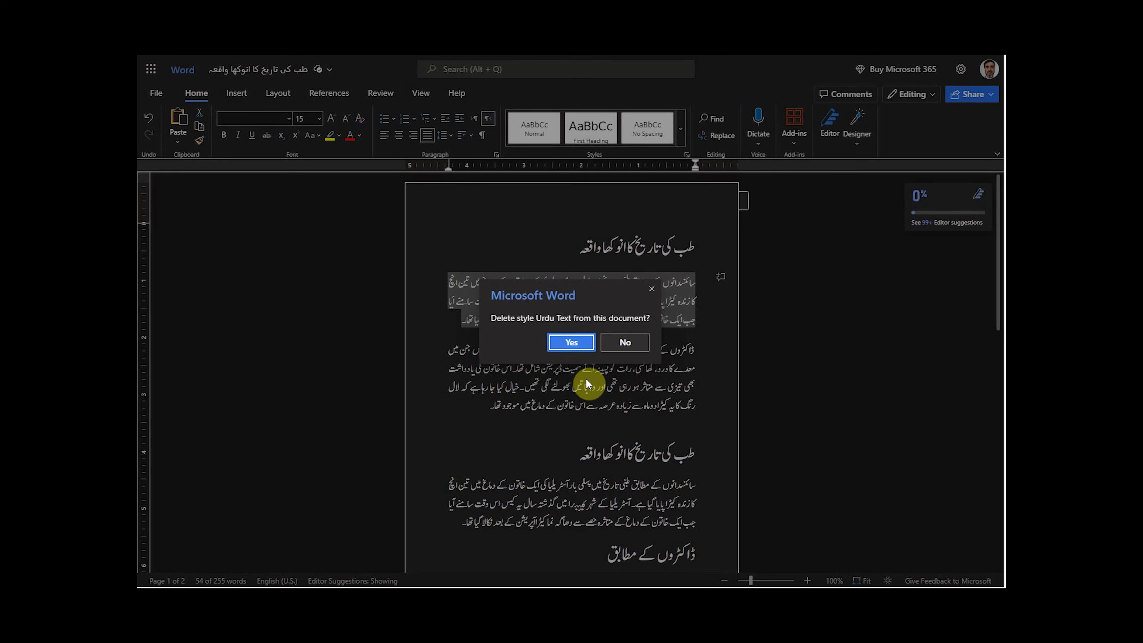
{"action": "left_click", "coordinate": [572, 342]}
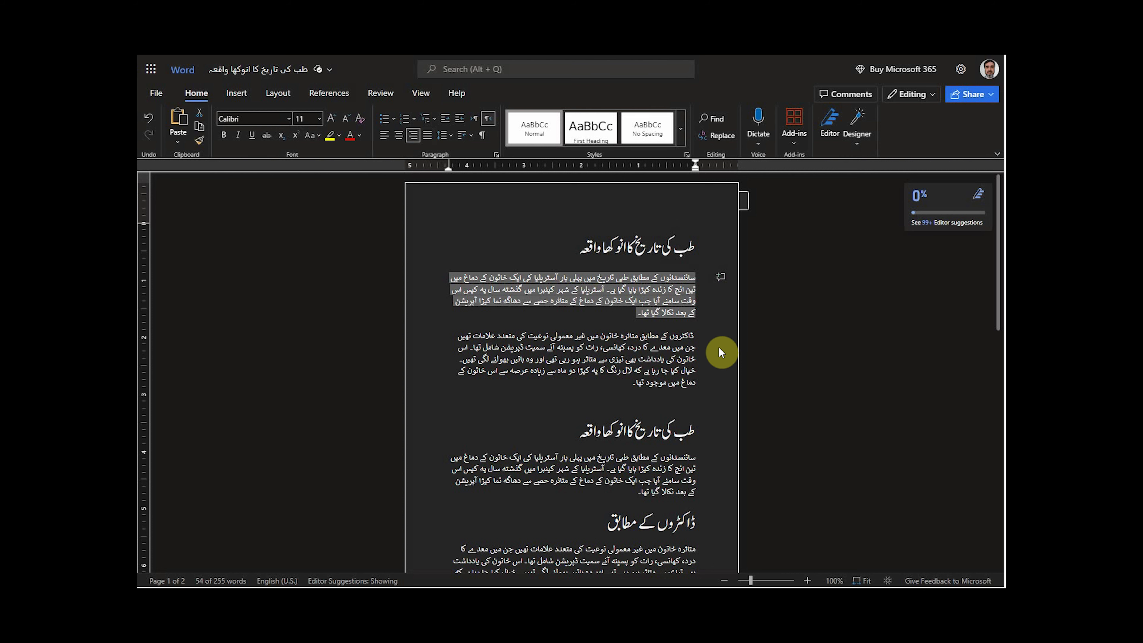
{"action": "left_click", "coordinate": [687, 301]}
{"action": "scroll", "coordinate": [698, 376], "scroll_direction": "down", "scroll_amount": 3}
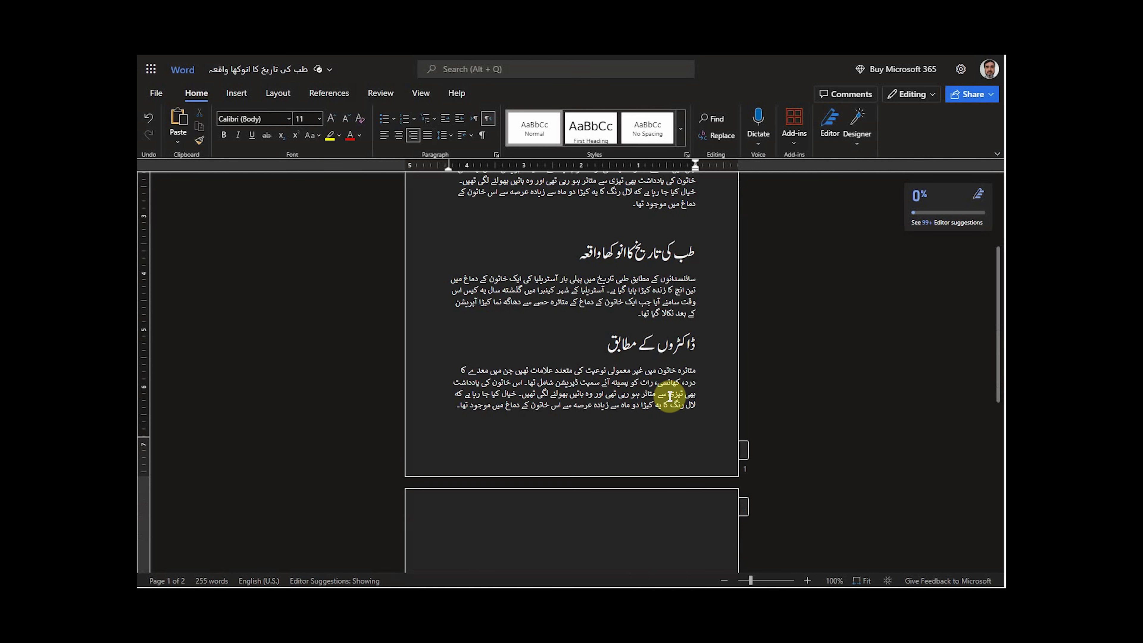
{"action": "scroll", "coordinate": [637, 374], "scroll_direction": "up", "scroll_amount": 3}
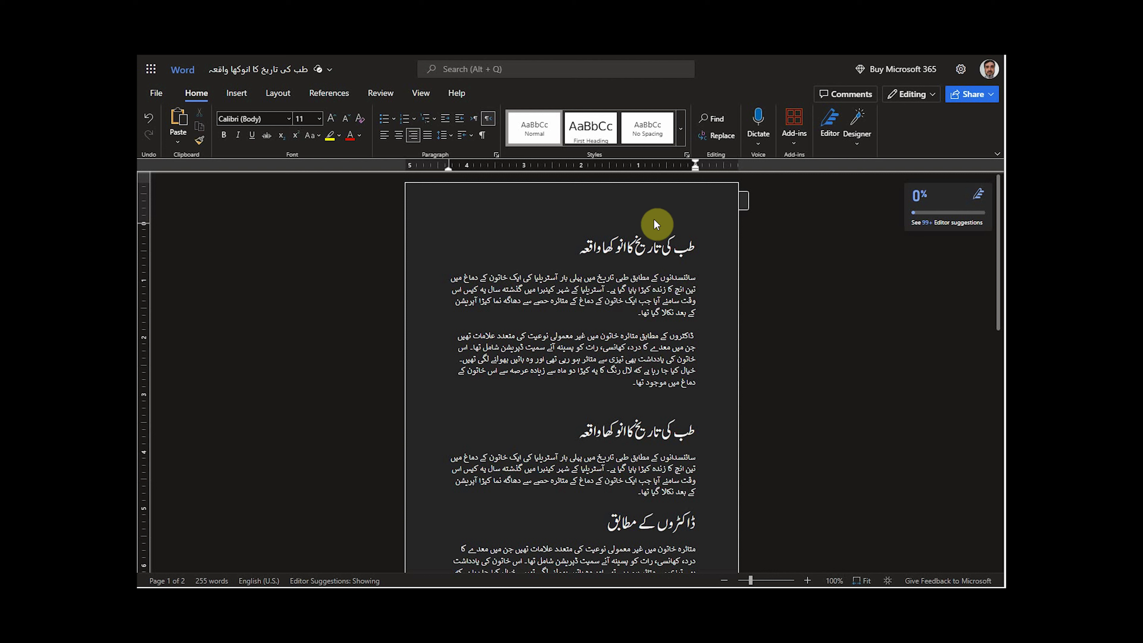
Set the font of the upper article's first body paragraph to Alvi Nastaleeq, copying the font name from the title
{"action": "left_click", "coordinate": [644, 247]}
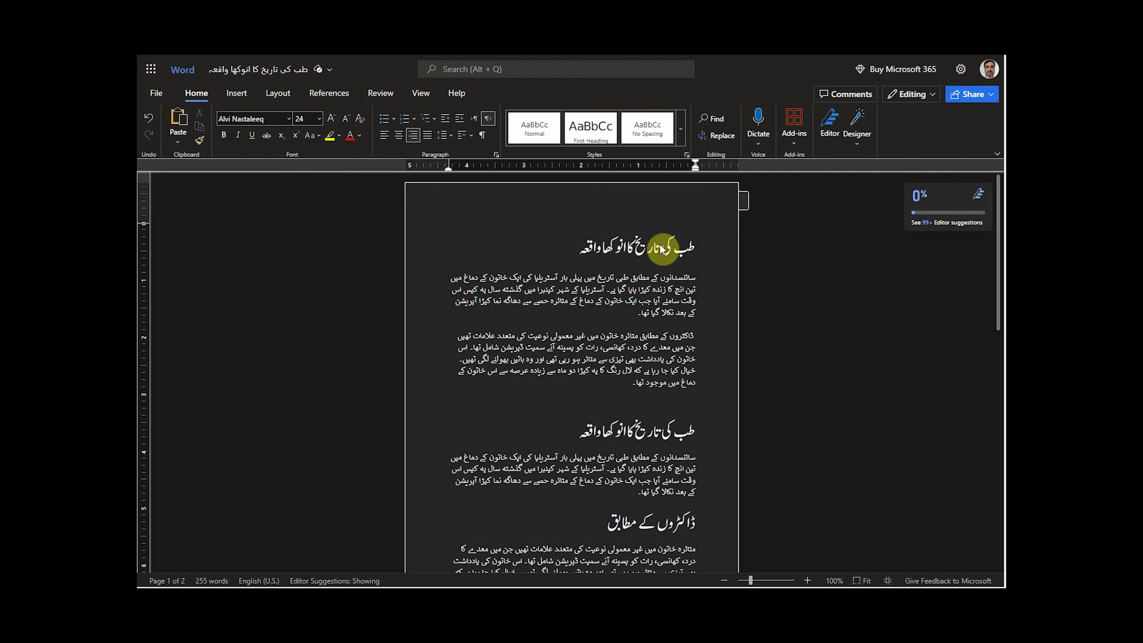
{"action": "left_click", "coordinate": [282, 120]}
{"action": "key", "text": "ctrl+c"}
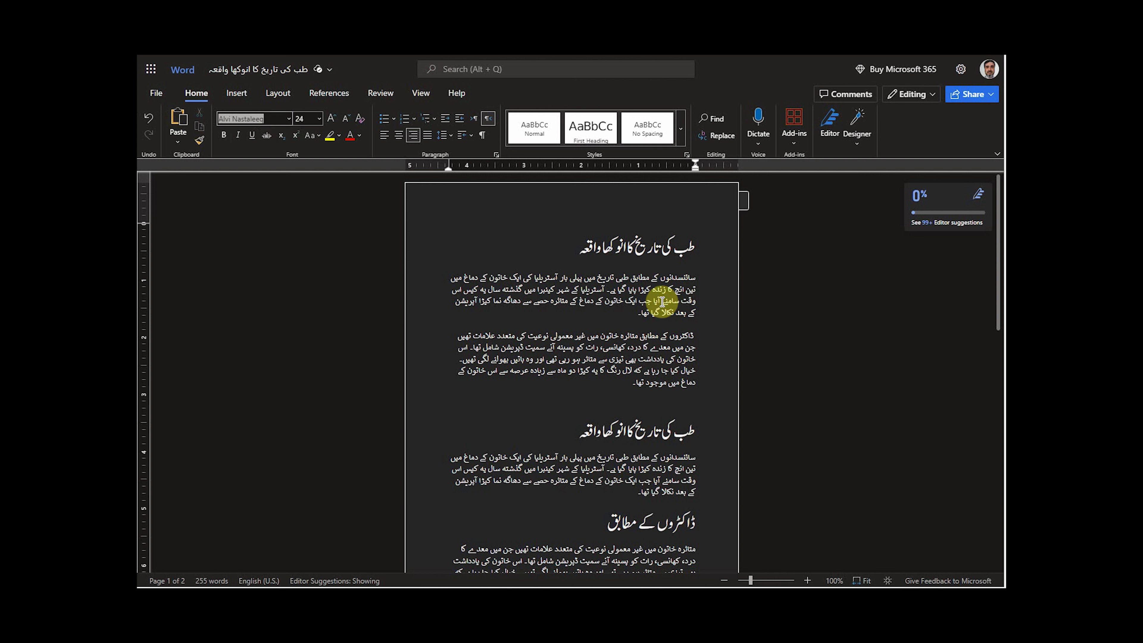
{"action": "left_click", "coordinate": [656, 290]}
{"action": "triple_click", "coordinate": [670, 283]}
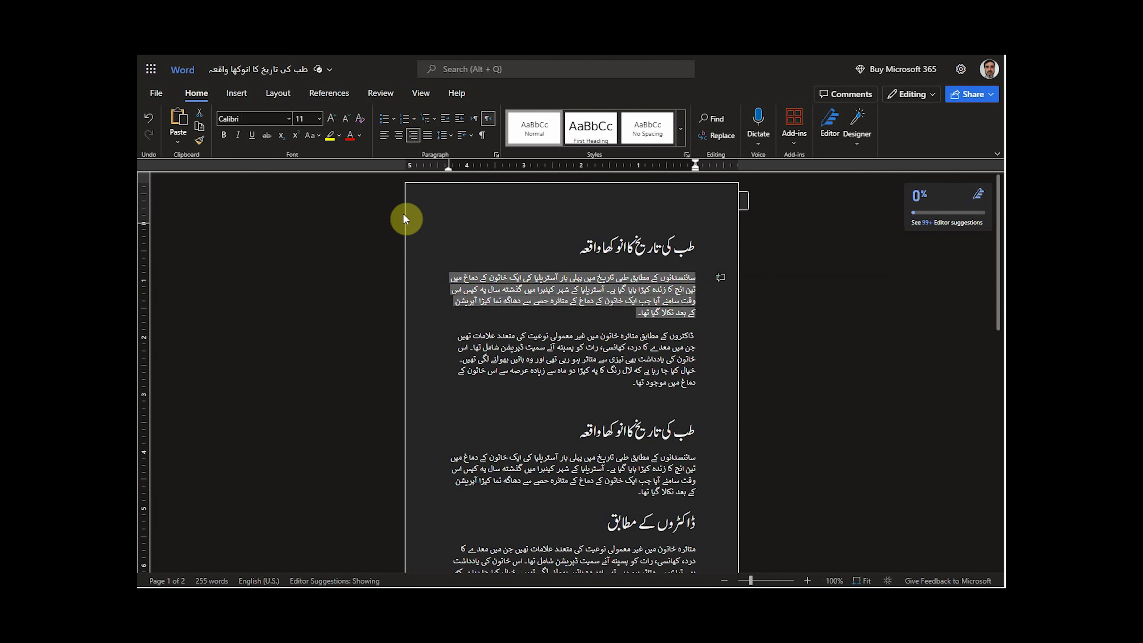
{"action": "left_click", "coordinate": [249, 119]}
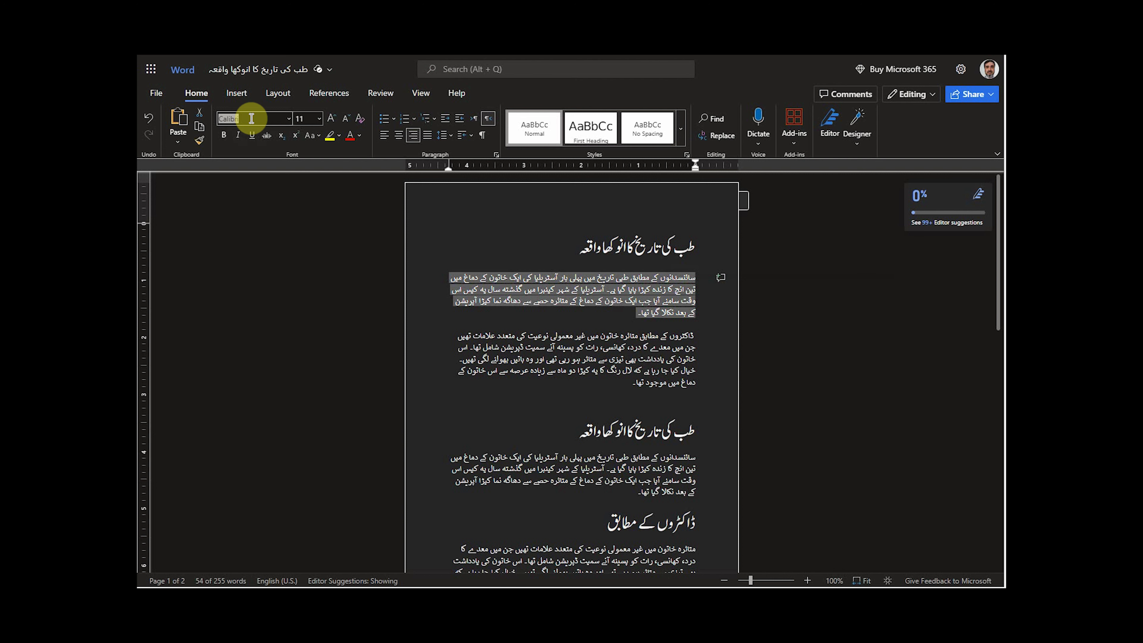
{"action": "key", "text": "ctrl+v"}
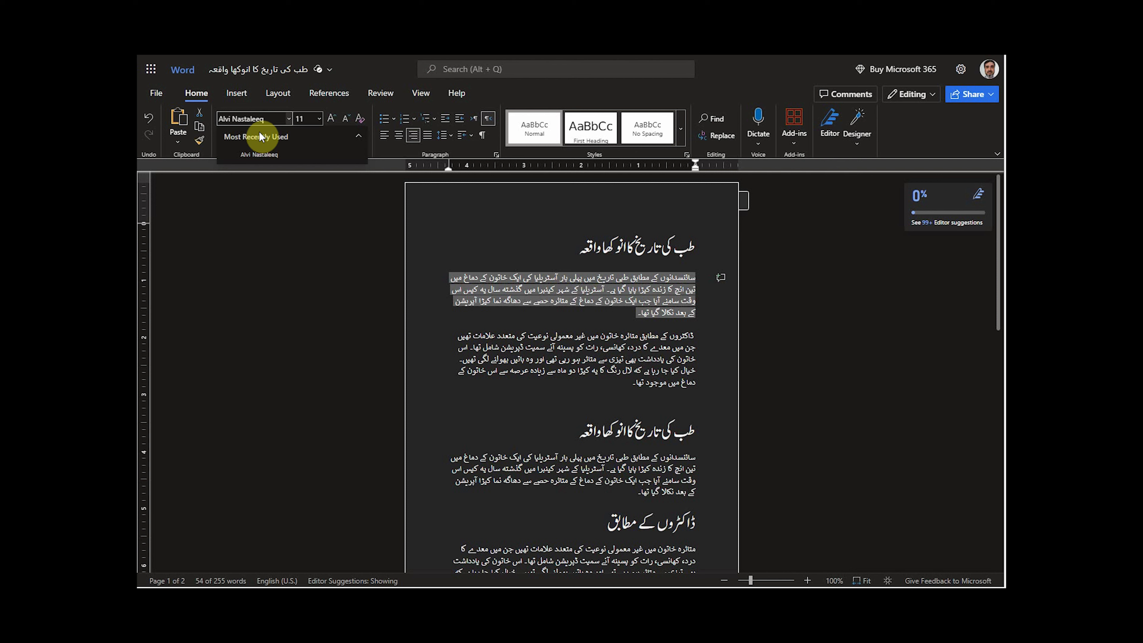
{"action": "key", "text": "Return"}
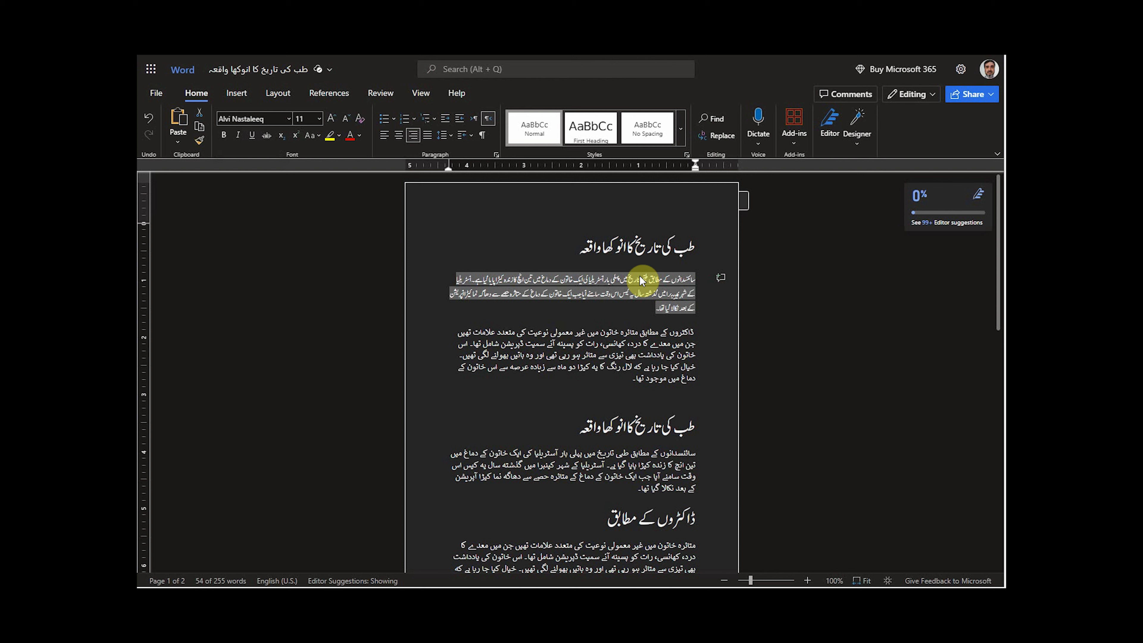
Set the first body paragraph's line spacing to Single and turn off its Widow/Orphan control
{"action": "left_click", "coordinate": [495, 152]}
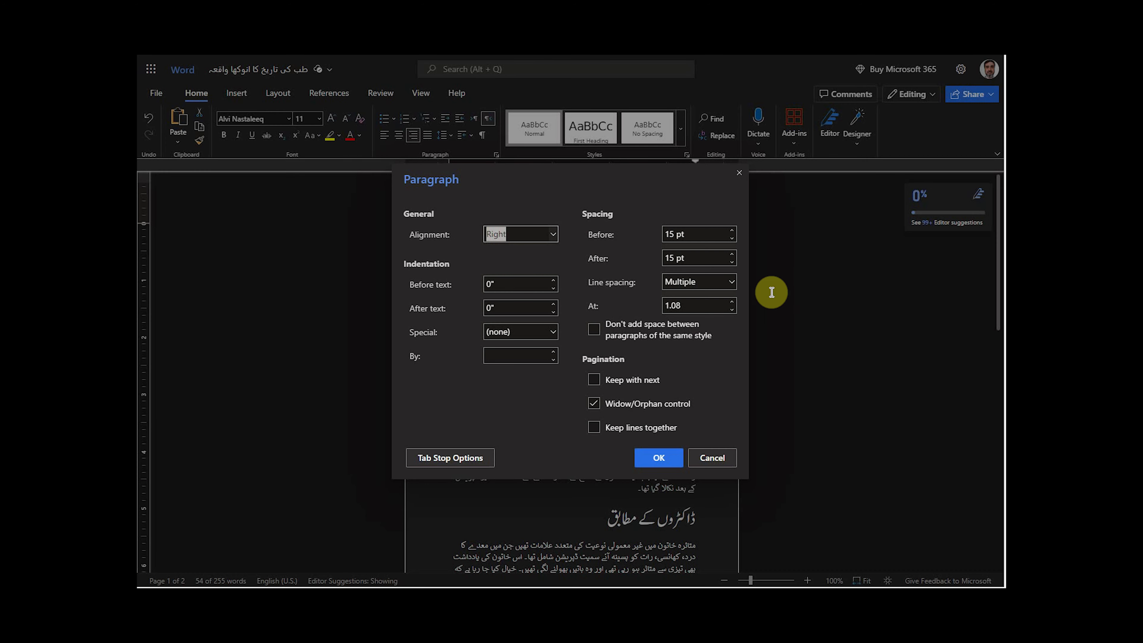
{"action": "left_click", "coordinate": [731, 283]}
{"action": "left_click", "coordinate": [696, 299]}
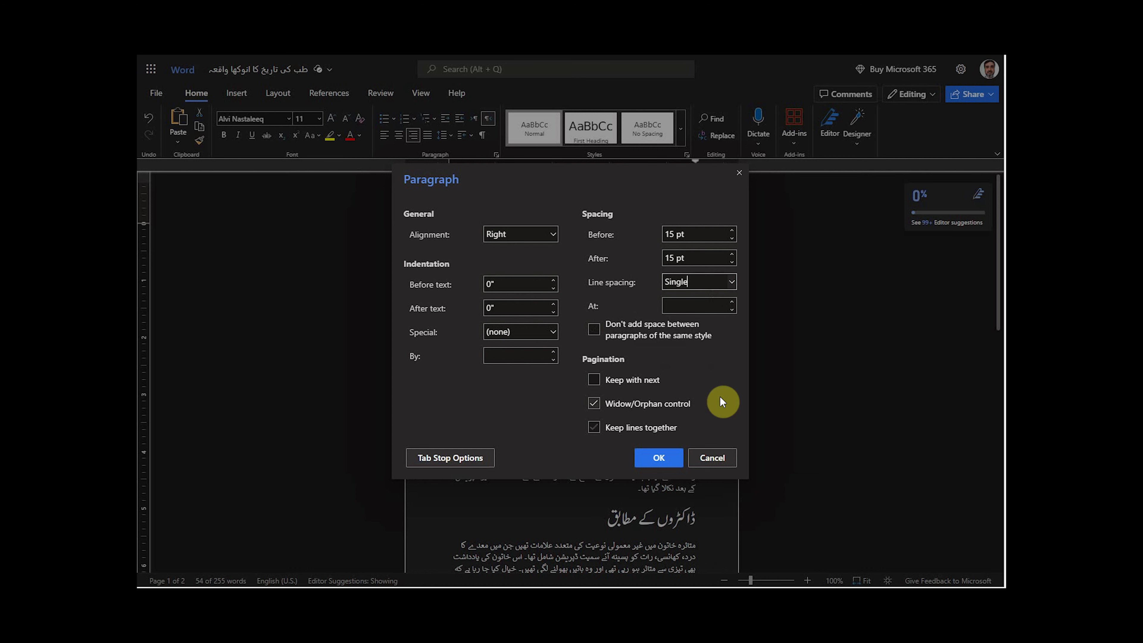
{"action": "left_click", "coordinate": [588, 407]}
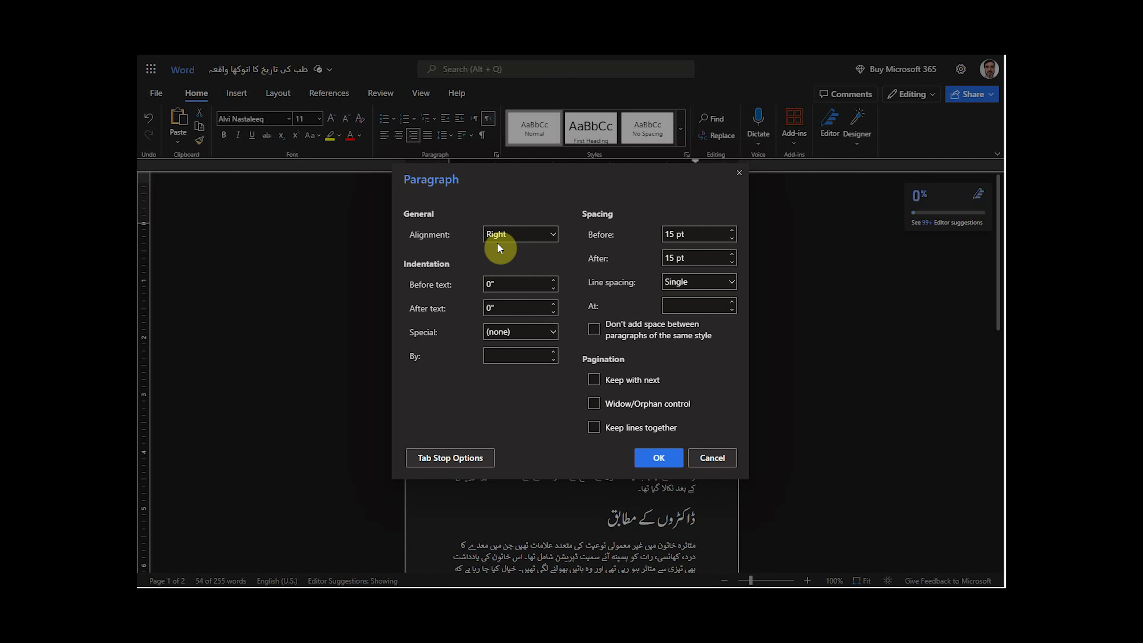
{"action": "left_click", "coordinate": [658, 458]}
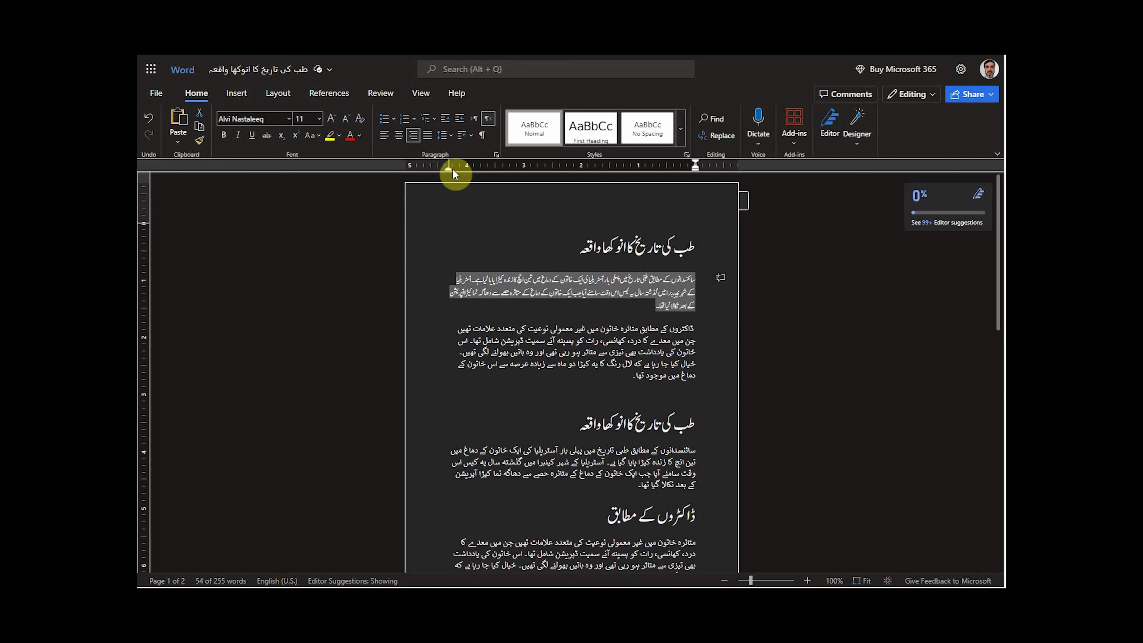
Justify the first body paragraph and set its font size to 14
{"action": "left_click", "coordinate": [428, 133]}
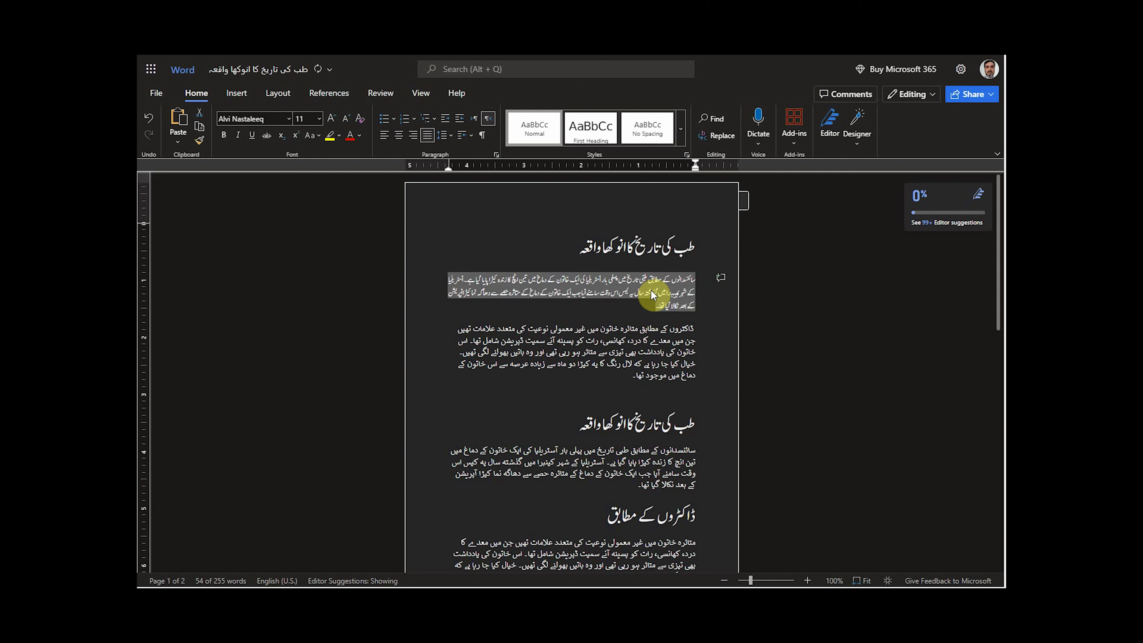
{"action": "left_click", "coordinate": [319, 119]}
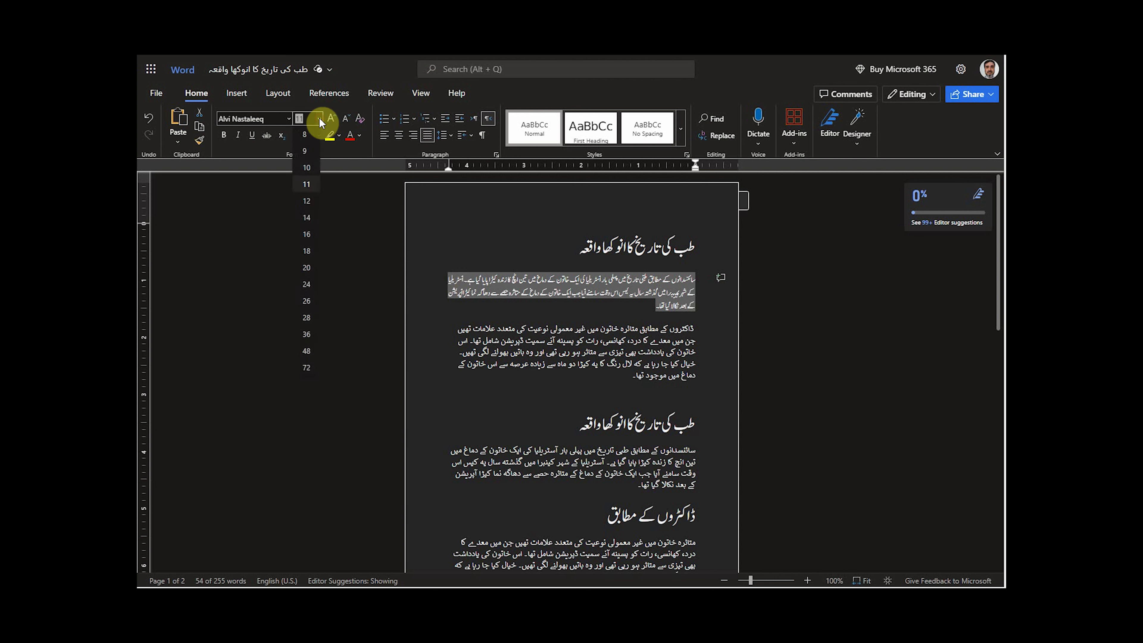
{"action": "left_click", "coordinate": [313, 218]}
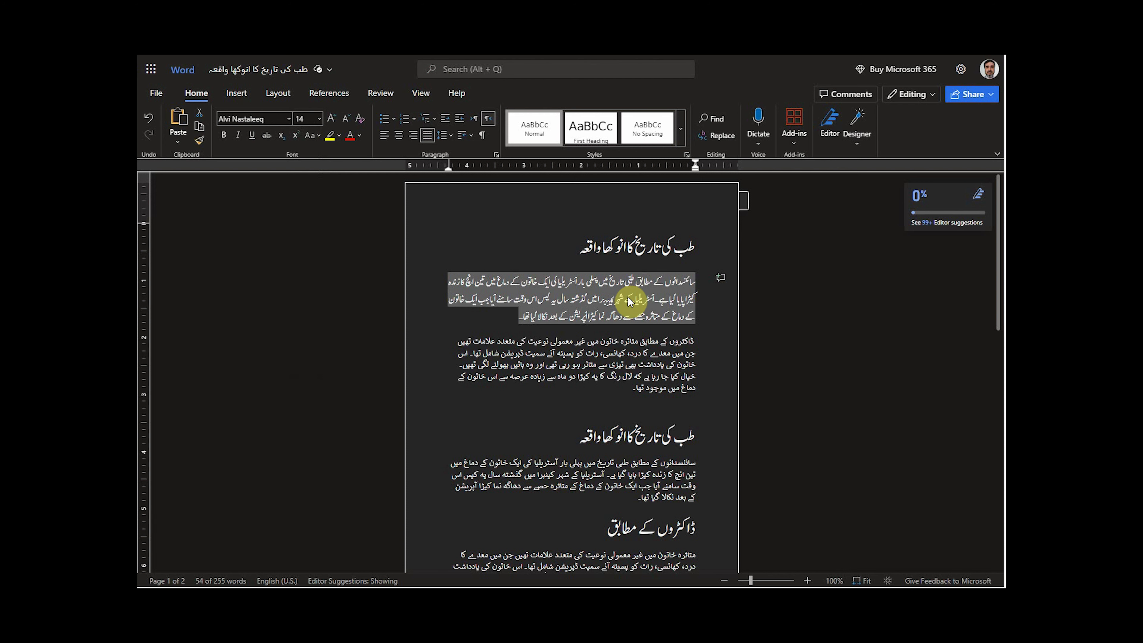
Create a new style named Urdu Paragraph from the first body paragraph's formatting
{"action": "left_click", "coordinate": [682, 130]}
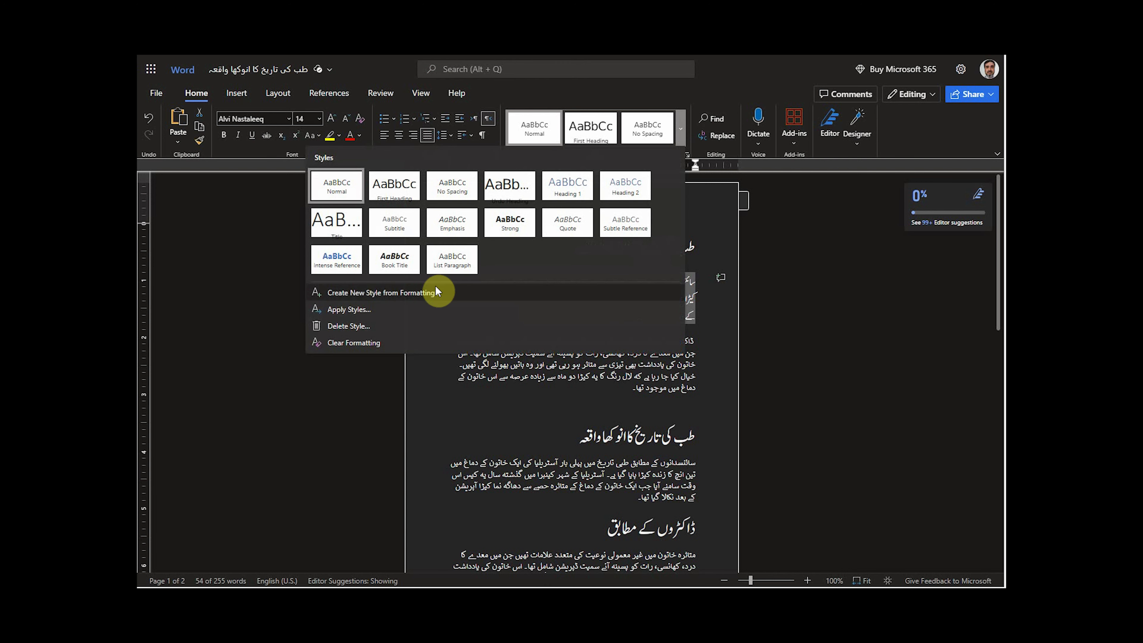
{"action": "left_click", "coordinate": [364, 293]}
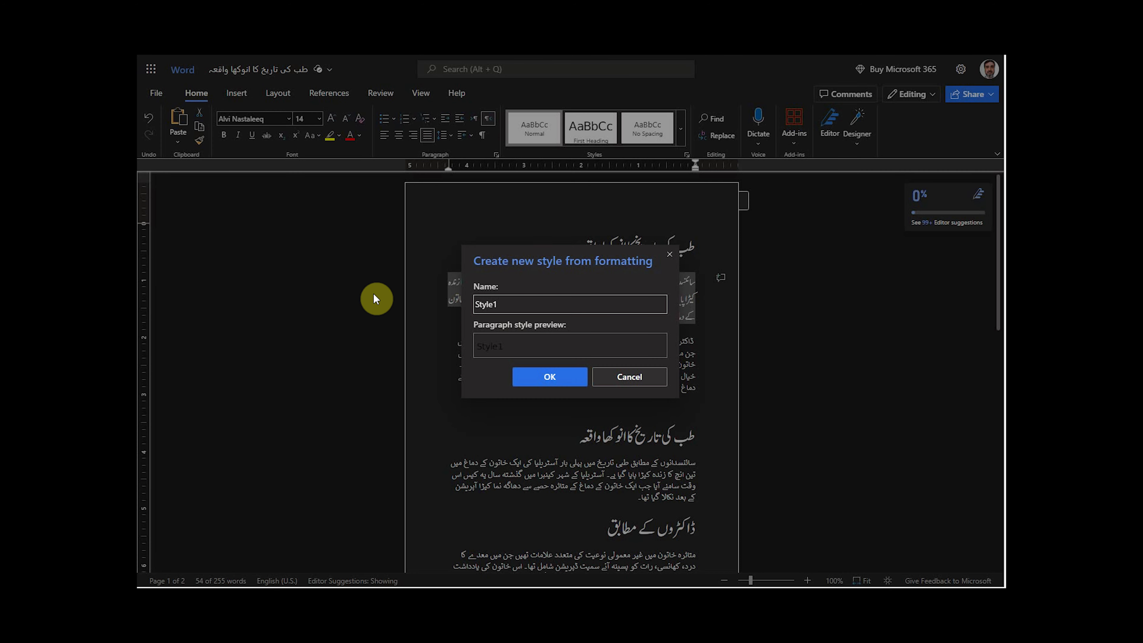
{"action": "left_click_drag", "start_coordinate": [477, 303], "coordinate": [518, 305]}
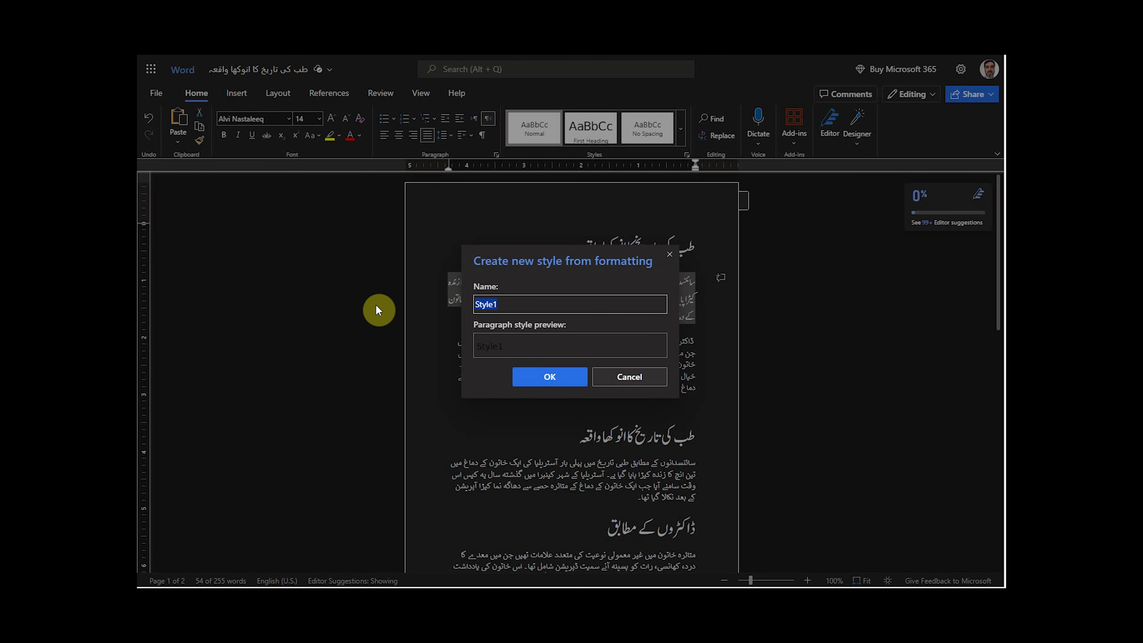
{"action": "type", "text": "Urdu Text"}
{"action": "key", "text": "BackSpace"}
{"action": "key", "text": "BackSpace"}
{"action": "key", "text": "BackSpace"}
{"action": "key", "text": "BackSpace"}
{"action": "type", "text": "Paragraph"}
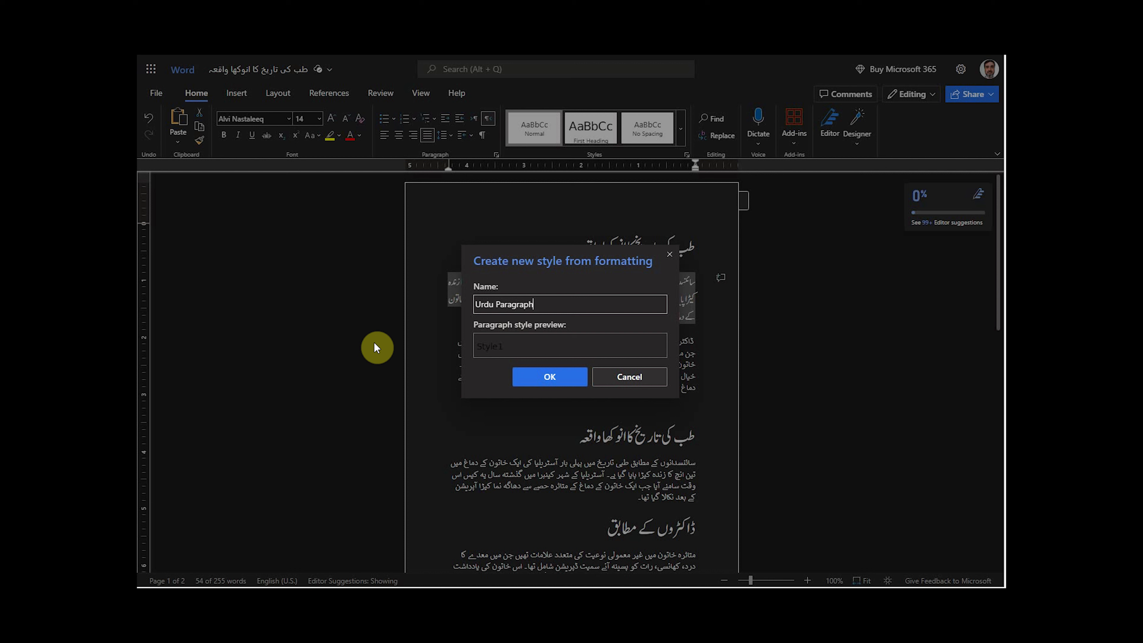
{"action": "left_click", "coordinate": [547, 377]}
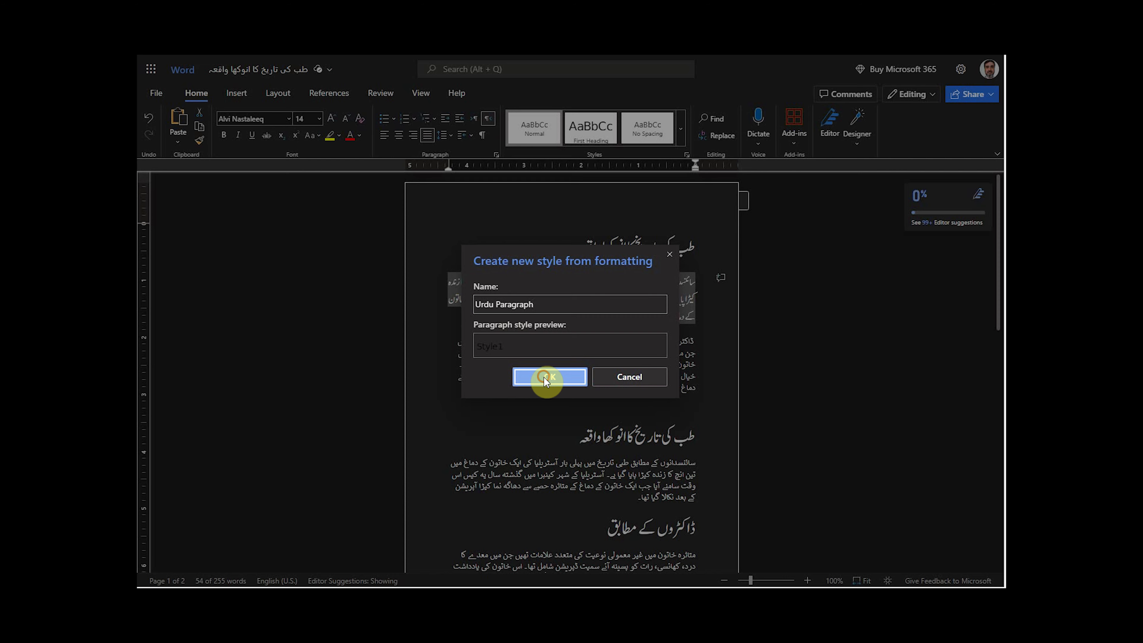
{"action": "left_click", "coordinate": [640, 291]}
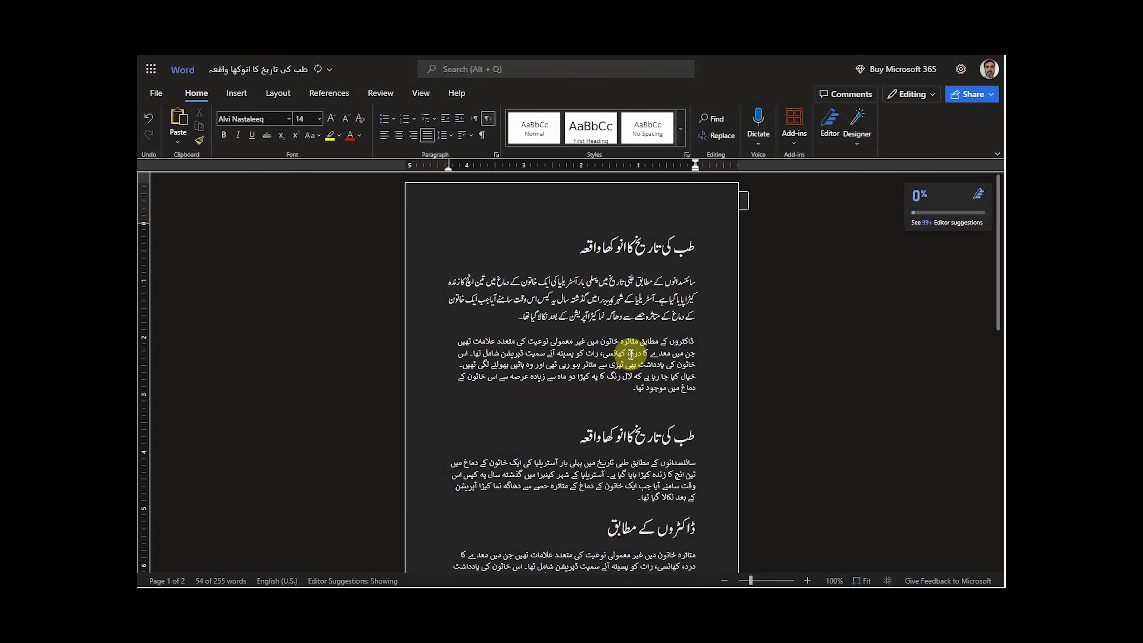
Apply the Urdu Paragraph style to the upper article's second body paragraph
{"action": "left_click", "coordinate": [649, 344]}
{"action": "triple_click", "coordinate": [648, 345]}
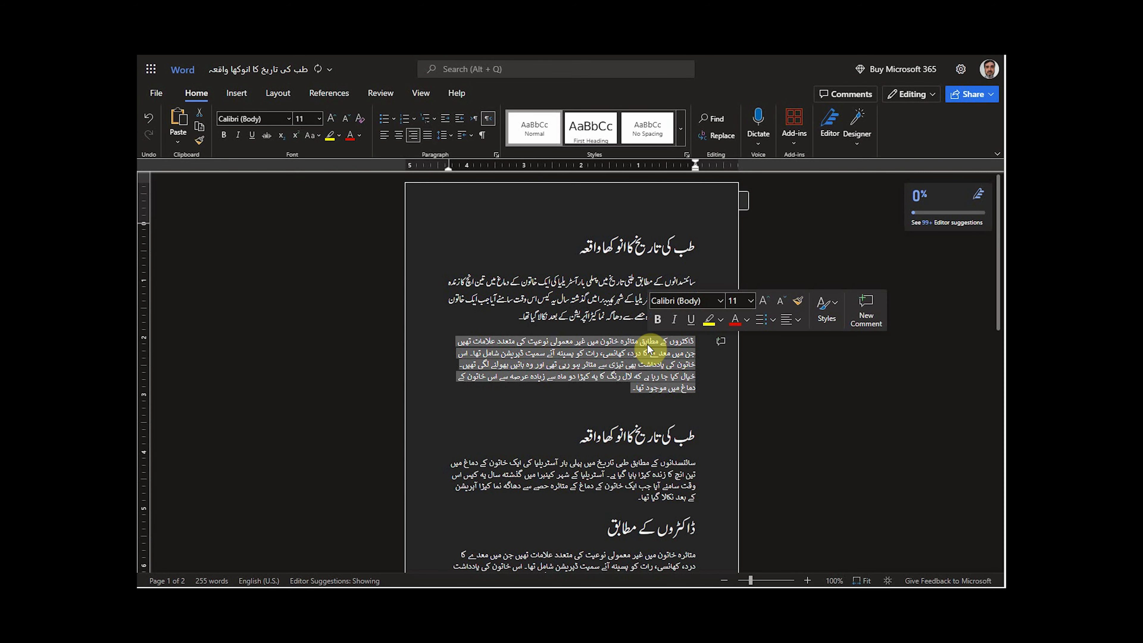
{"action": "left_click", "coordinate": [681, 126]}
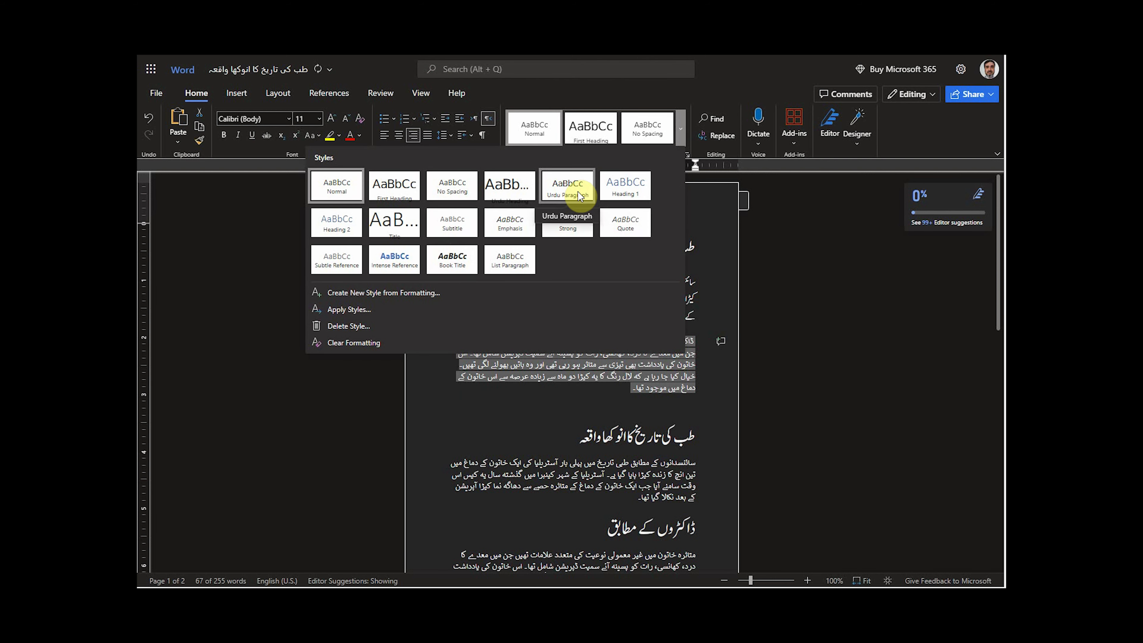
{"action": "left_click", "coordinate": [568, 187]}
{"action": "left_click", "coordinate": [676, 383]}
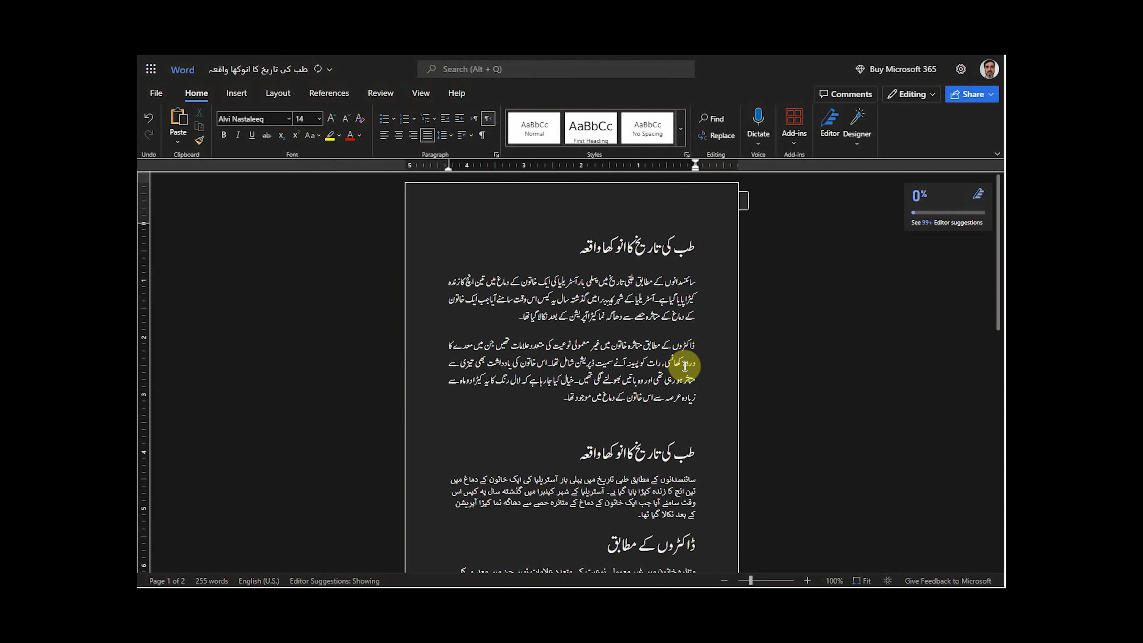
Apply the Urdu Paragraph style to the body paragraph directly below the repeated article title
{"action": "scroll", "coordinate": [695, 370], "scroll_direction": "down", "scroll_amount": 4}
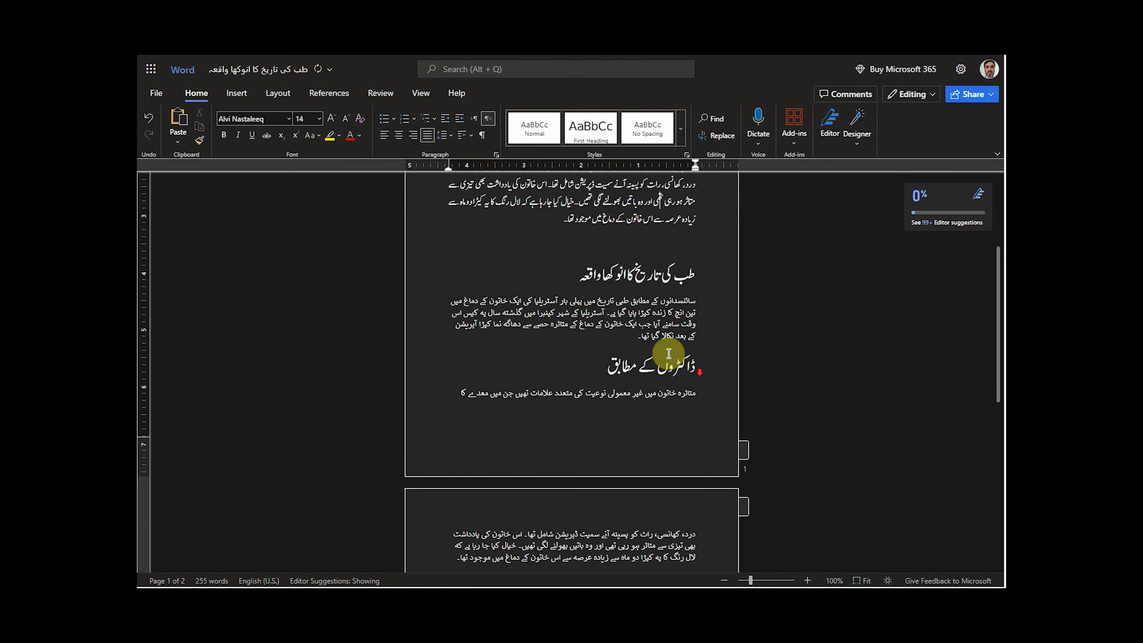
{"action": "triple_click", "coordinate": [639, 305]}
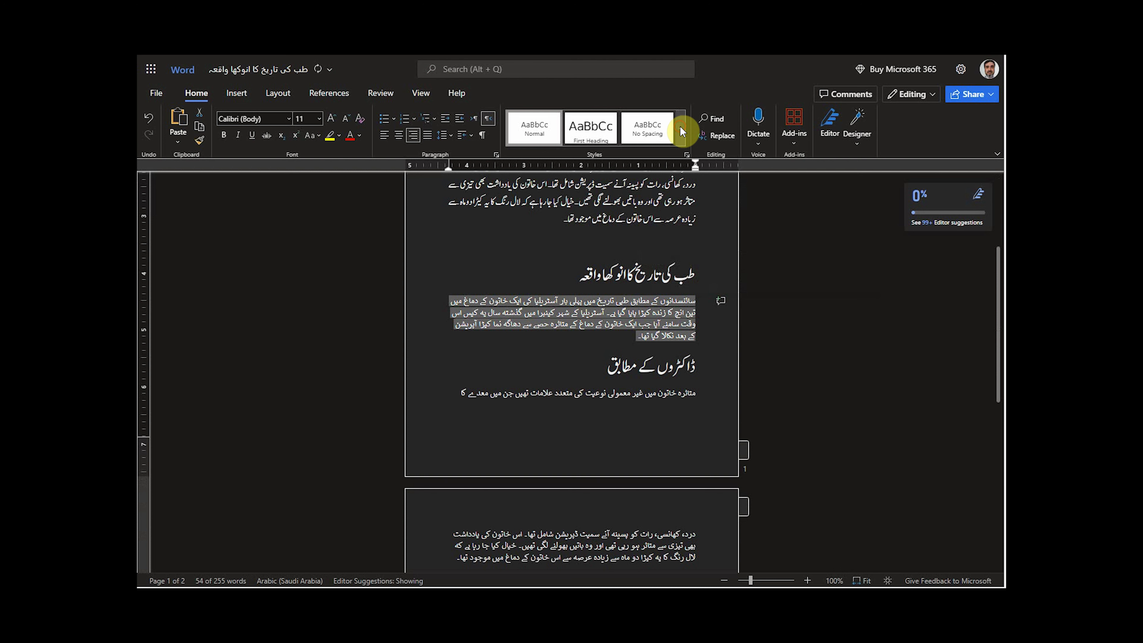
{"action": "left_click", "coordinate": [681, 129]}
{"action": "left_click", "coordinate": [567, 193]}
Apply the Urdu Paragraph style to the last body paragraph on page 2 and return to the document's beginning
{"action": "scroll", "coordinate": [672, 355], "scroll_direction": "down", "scroll_amount": 5}
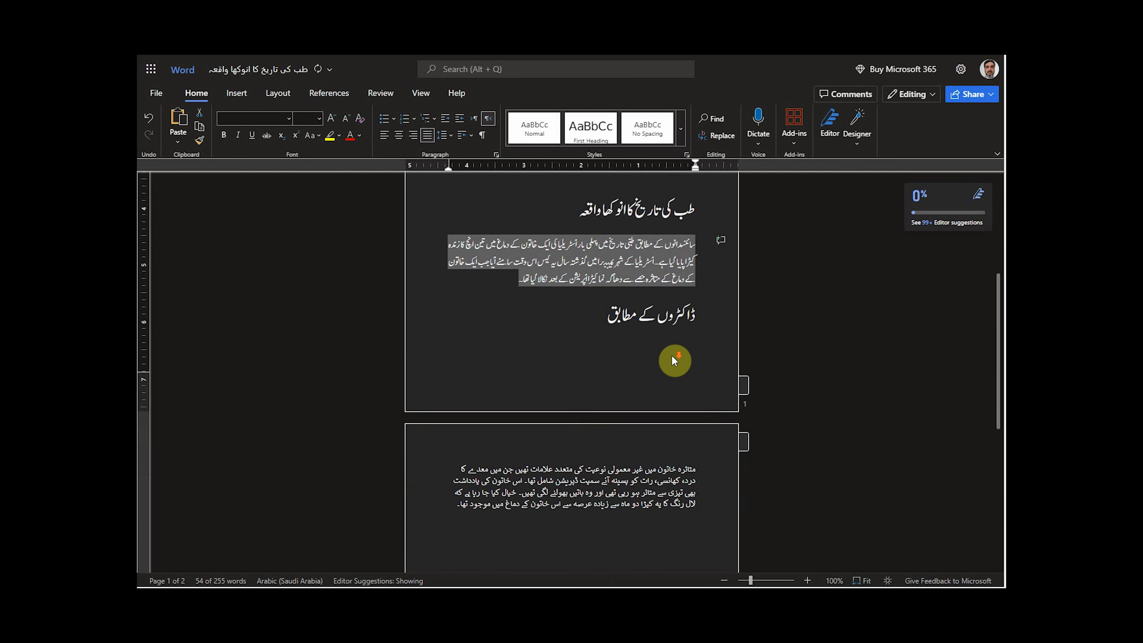
{"action": "left_click", "coordinate": [627, 249]}
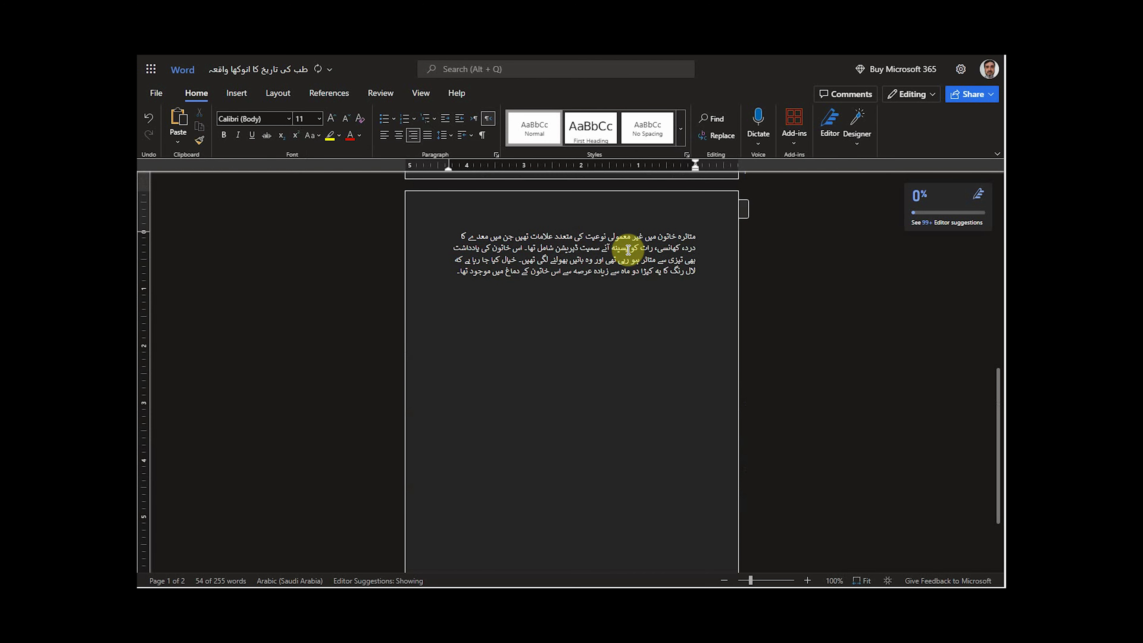
{"action": "triple_click", "coordinate": [612, 263]}
{"action": "left_click", "coordinate": [680, 128]}
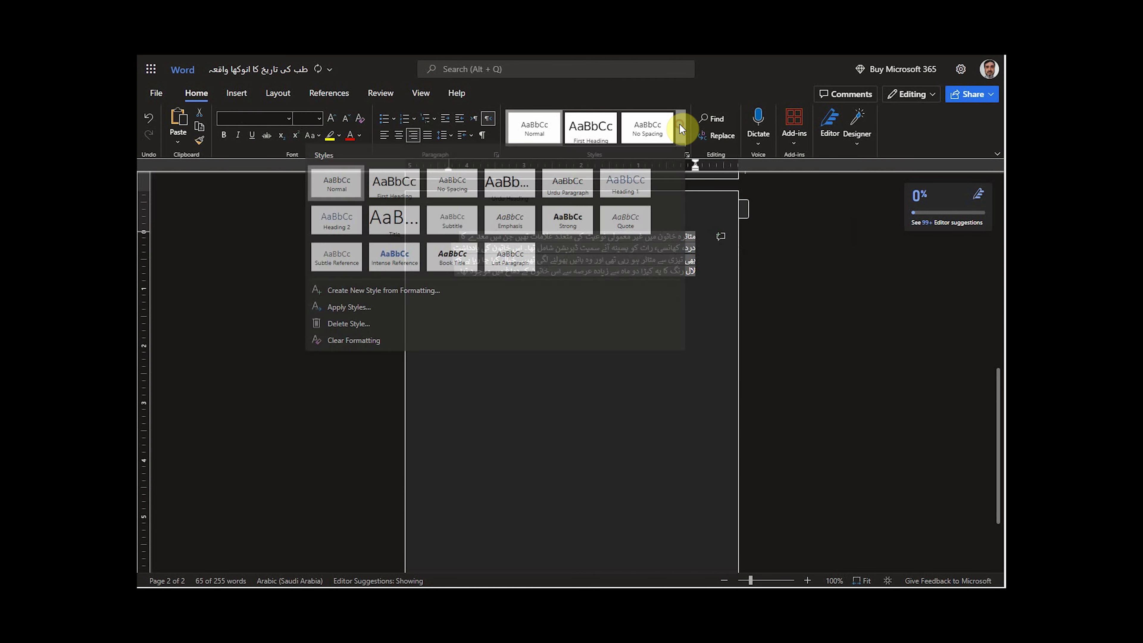
{"action": "left_click", "coordinate": [567, 193]}
{"action": "left_click", "coordinate": [662, 329]}
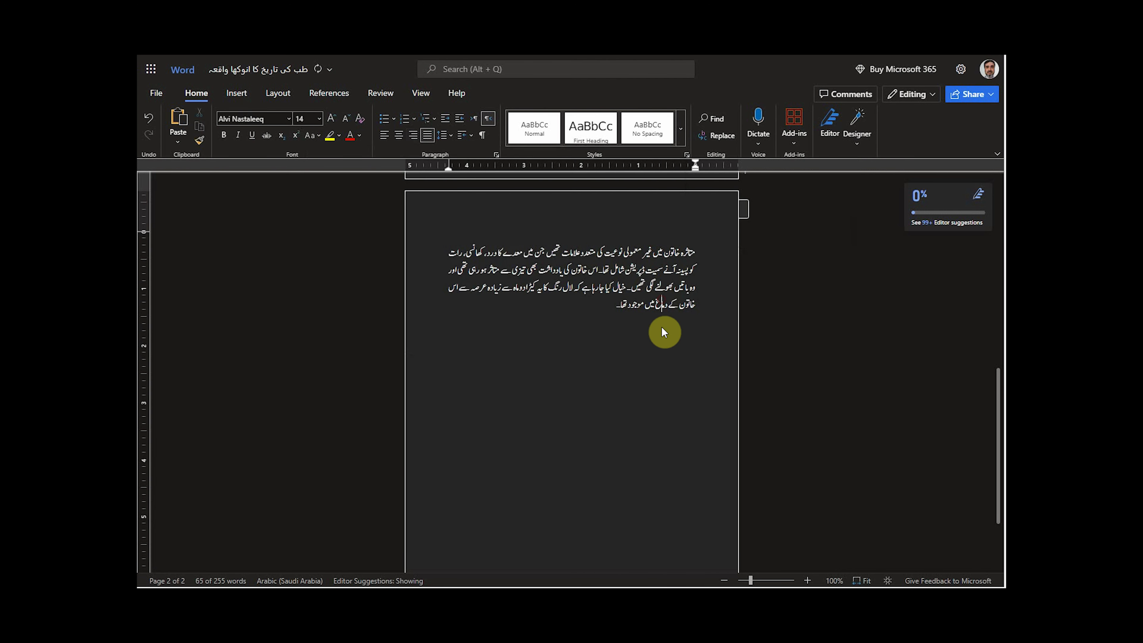
{"action": "scroll", "coordinate": [663, 355], "scroll_direction": "up", "scroll_amount": 10}
{"action": "scroll", "coordinate": [667, 353], "scroll_direction": "up", "scroll_amount": 1}
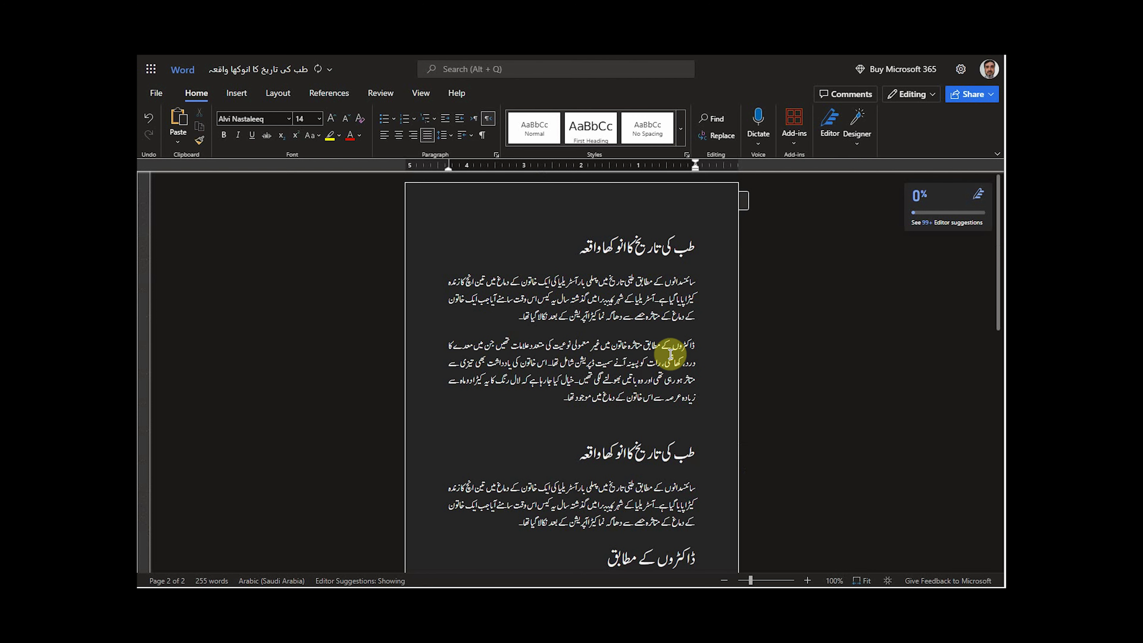